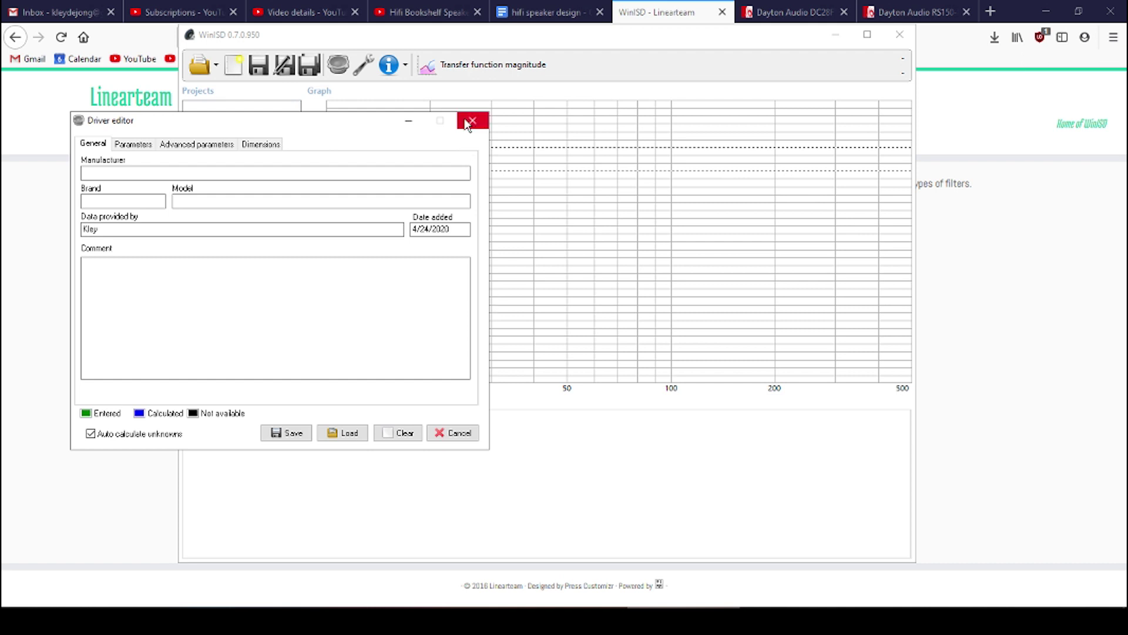
- Close the blank Driver editor, maximize WinISD, and go back to the Linearteam page in Firefox
click(472, 122)
double_click(609, 38)
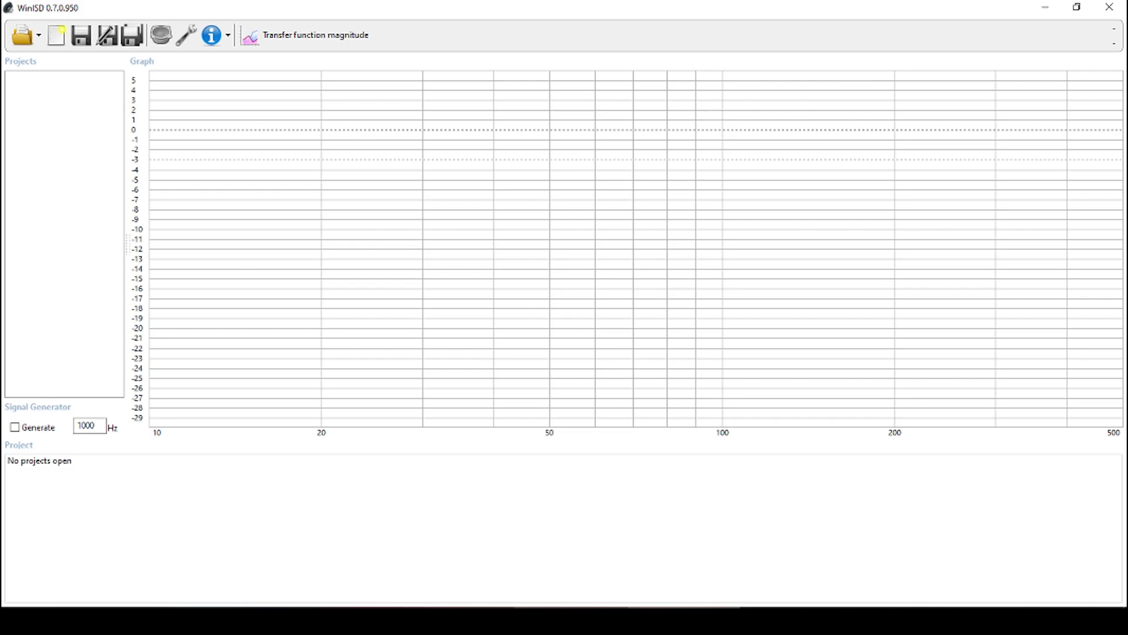
key(alt+Tab)
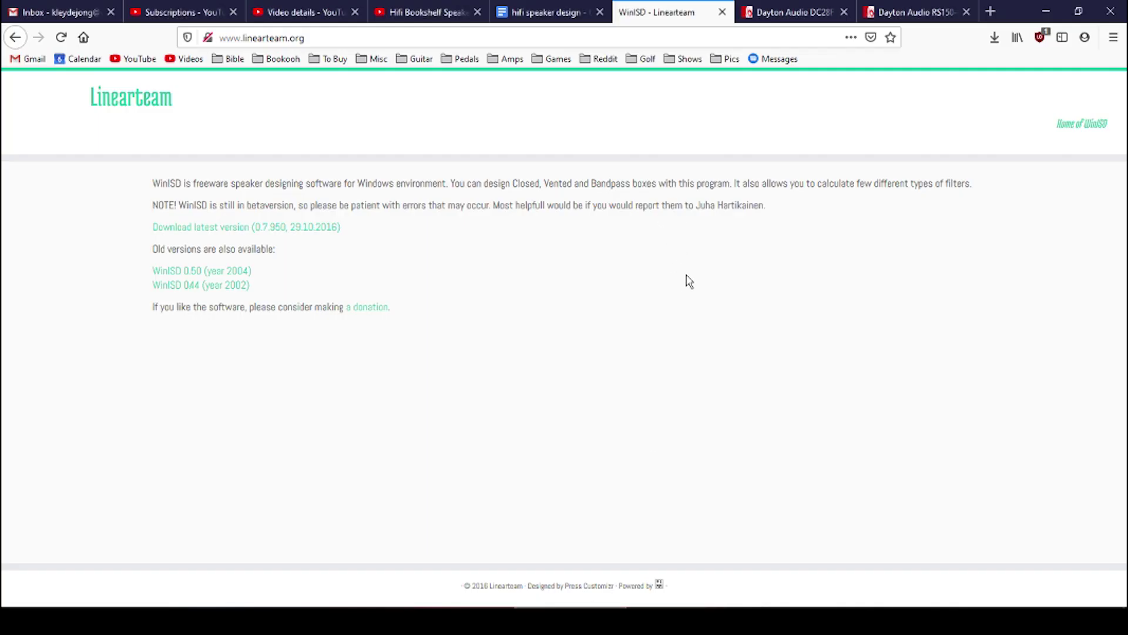
- Compare the DC28FT-8 tweeter and RS150-8 woofer product pages, scrolling through each
click(785, 12)
click(905, 12)
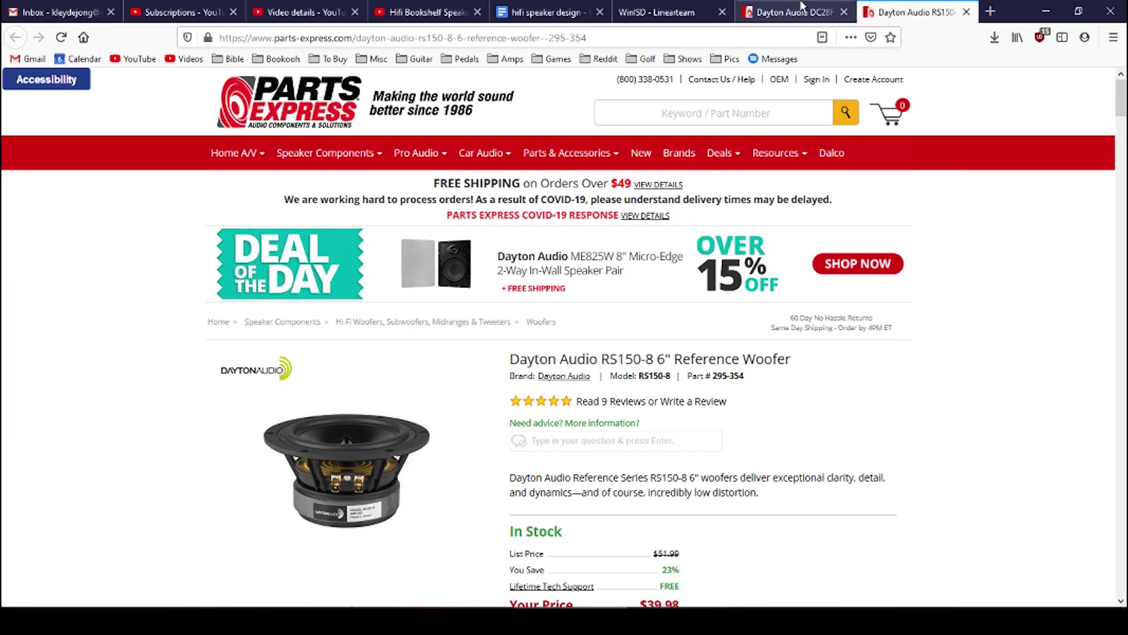
click(799, 7)
click(881, 12)
scroll(776, 206, down, 5)
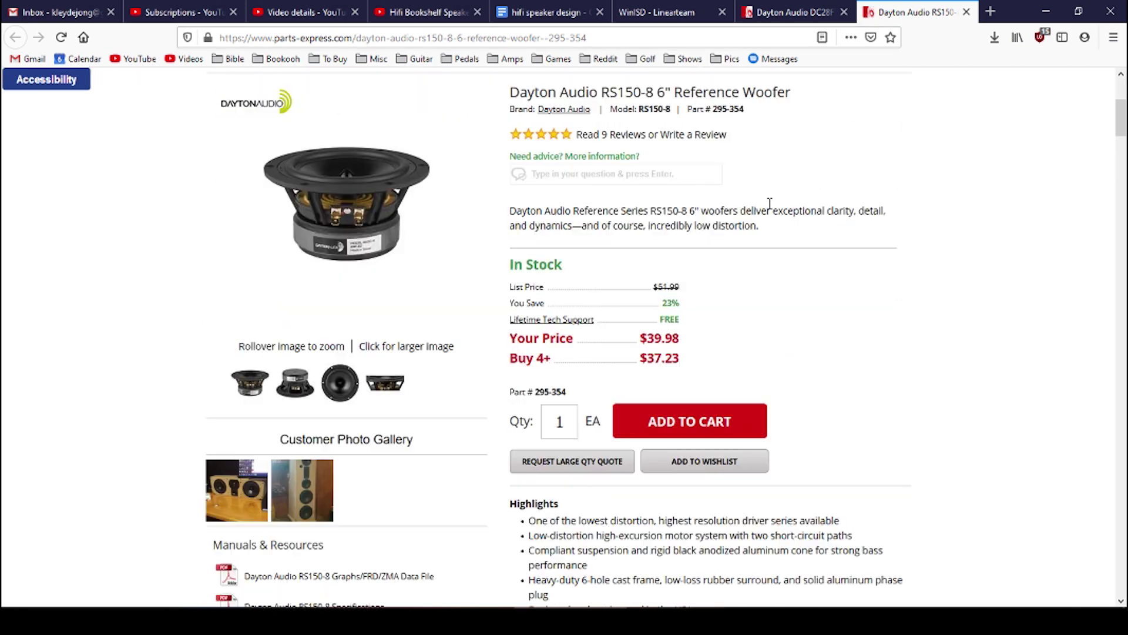
click(774, 13)
scroll(696, 202, down, 3)
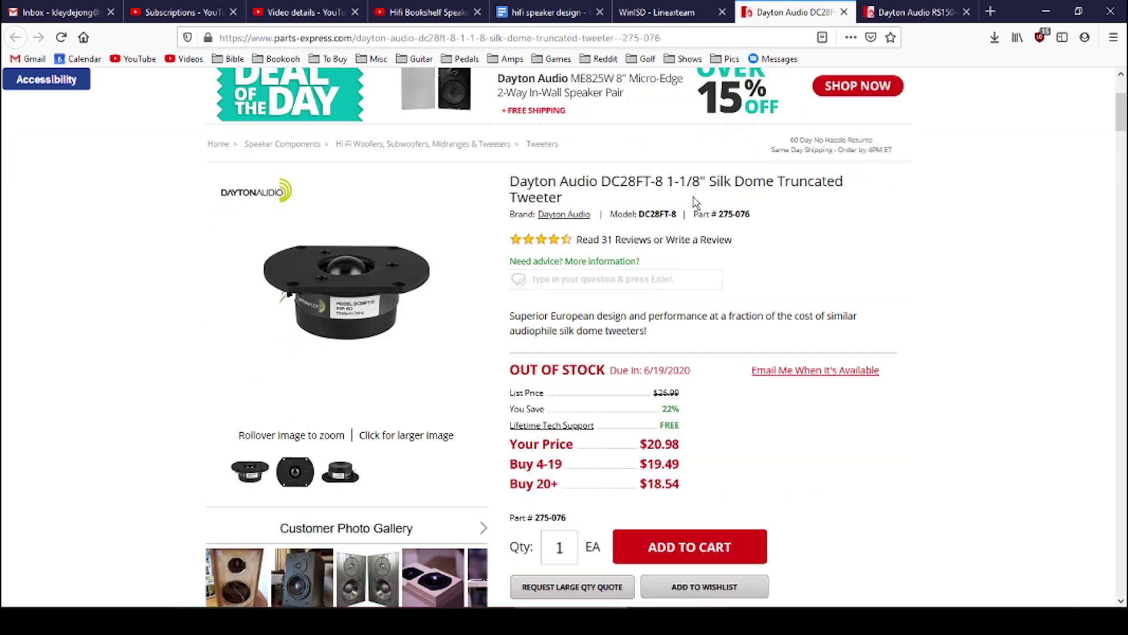
click(914, 8)
scroll(816, 241, down, 6)
scroll(801, 245, up, 1)
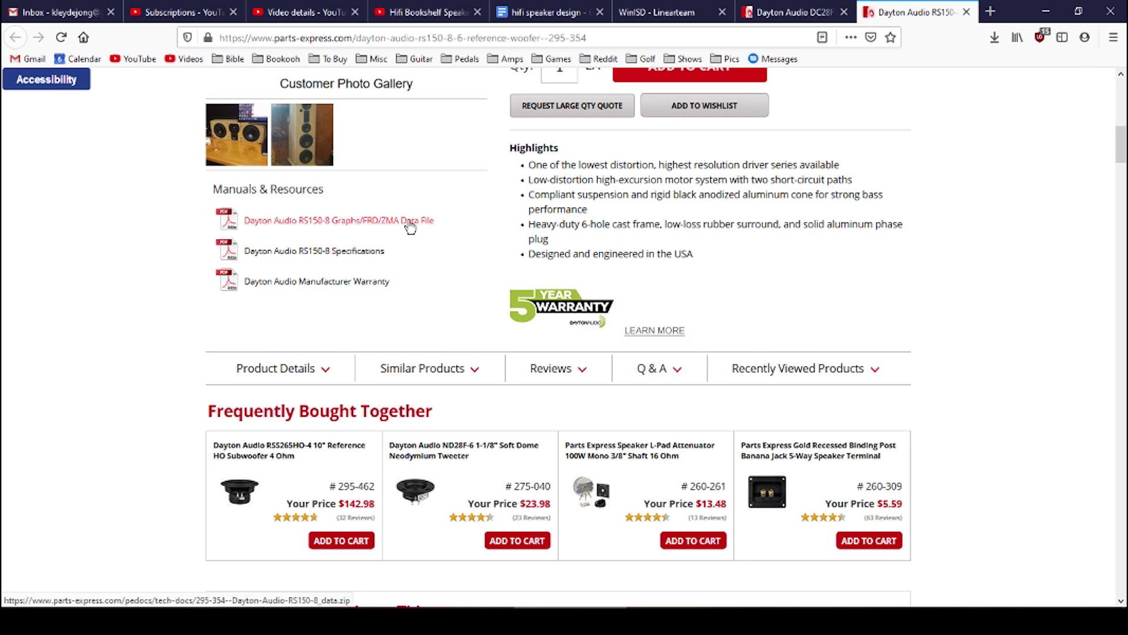
- Check the DC28FT-8 Manuals & Resources data files and confirm they appear in Downloads
click(791, 12)
scroll(579, 264, down, 7)
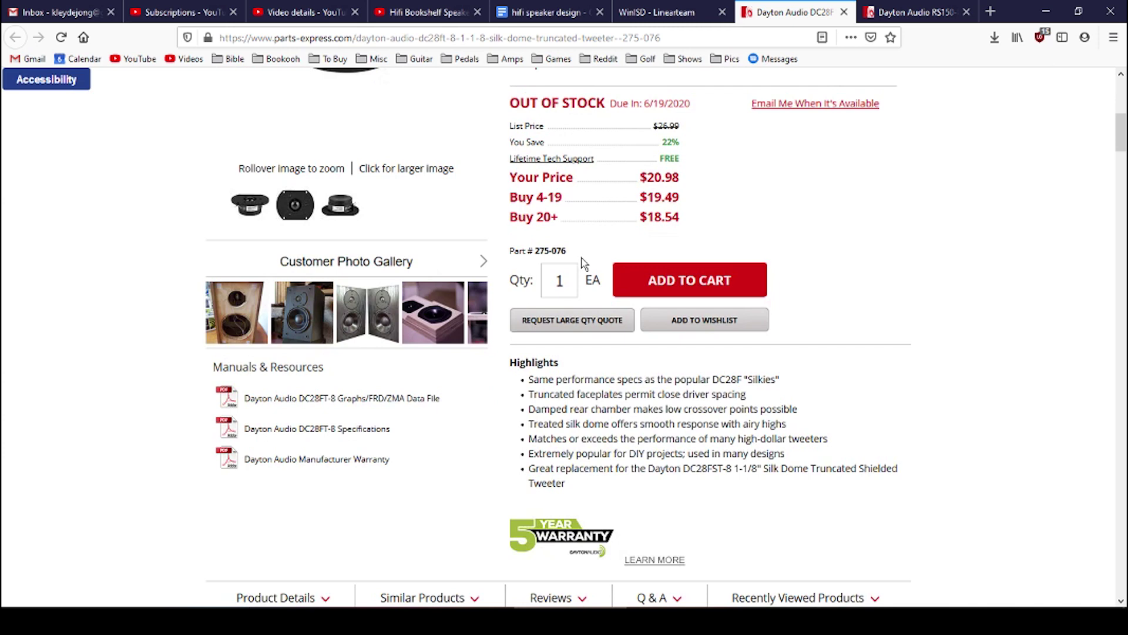
drag(389, 251, 336, 251)
drag(448, 221, 361, 220)
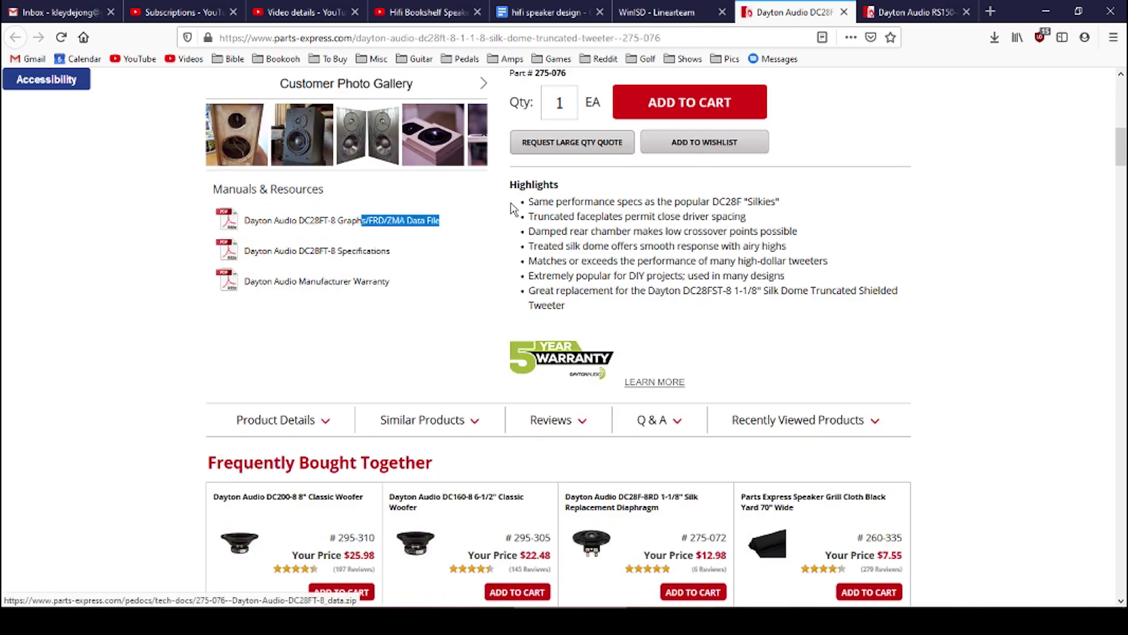
click(994, 37)
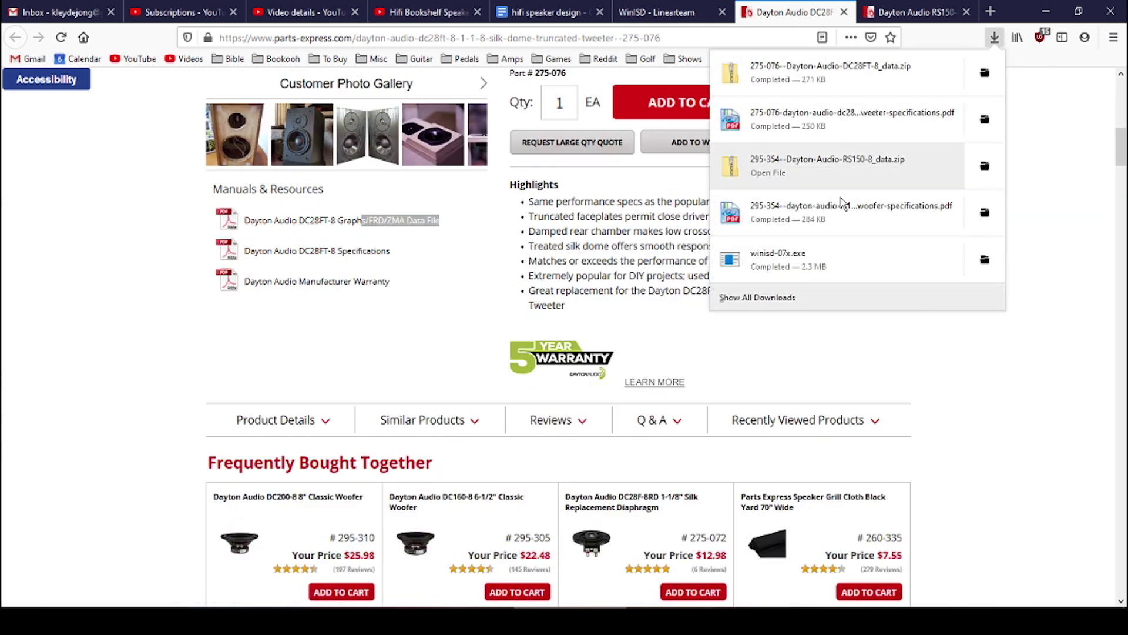
click(1013, 370)
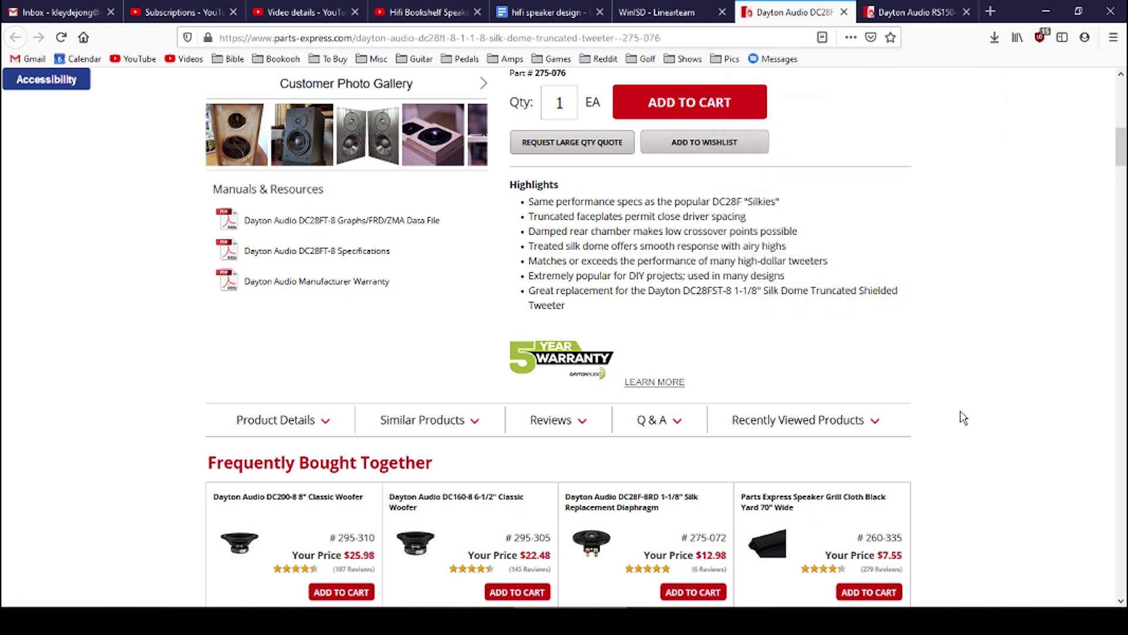
- Back in WinISD, open the driver database editor, then close it without saving
key(alt+Tab)
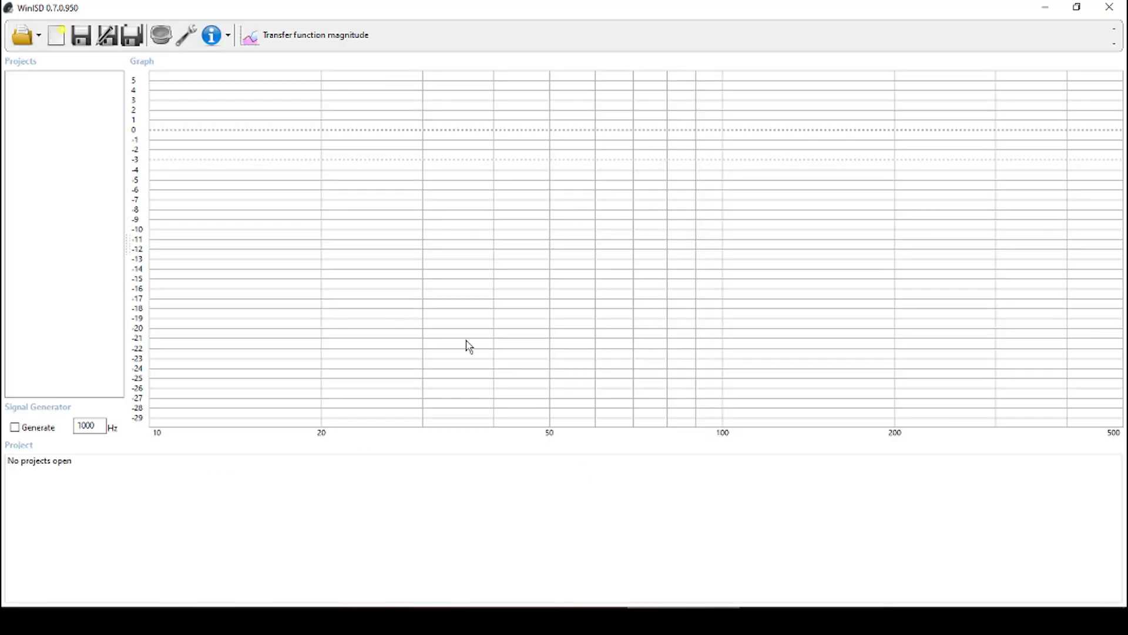
click(167, 47)
drag(297, 143, 435, 117)
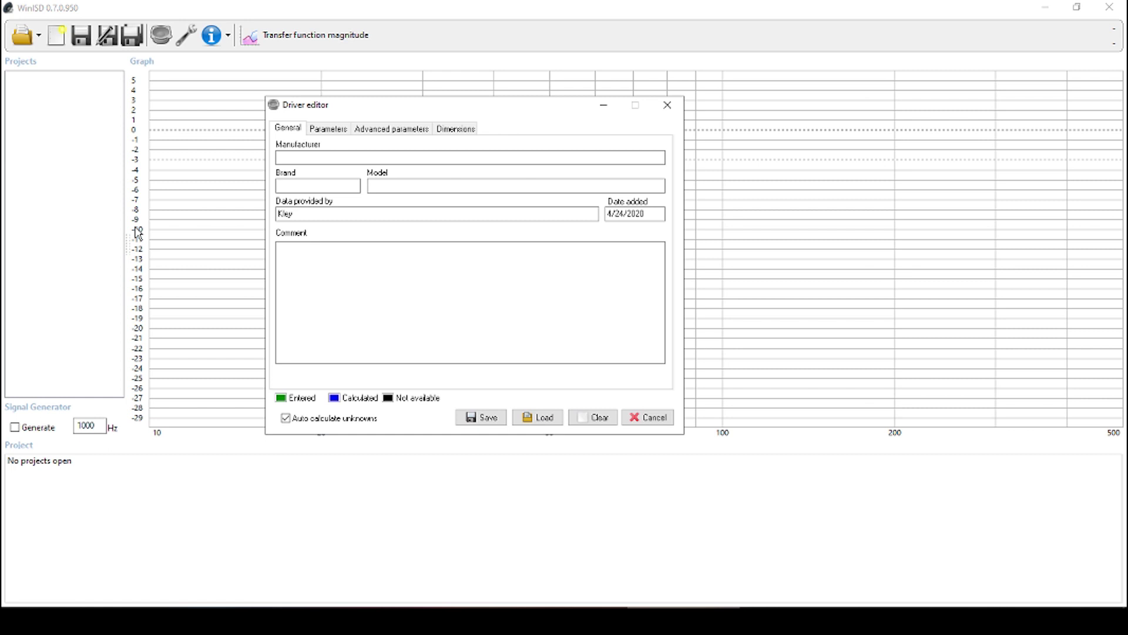
click(667, 105)
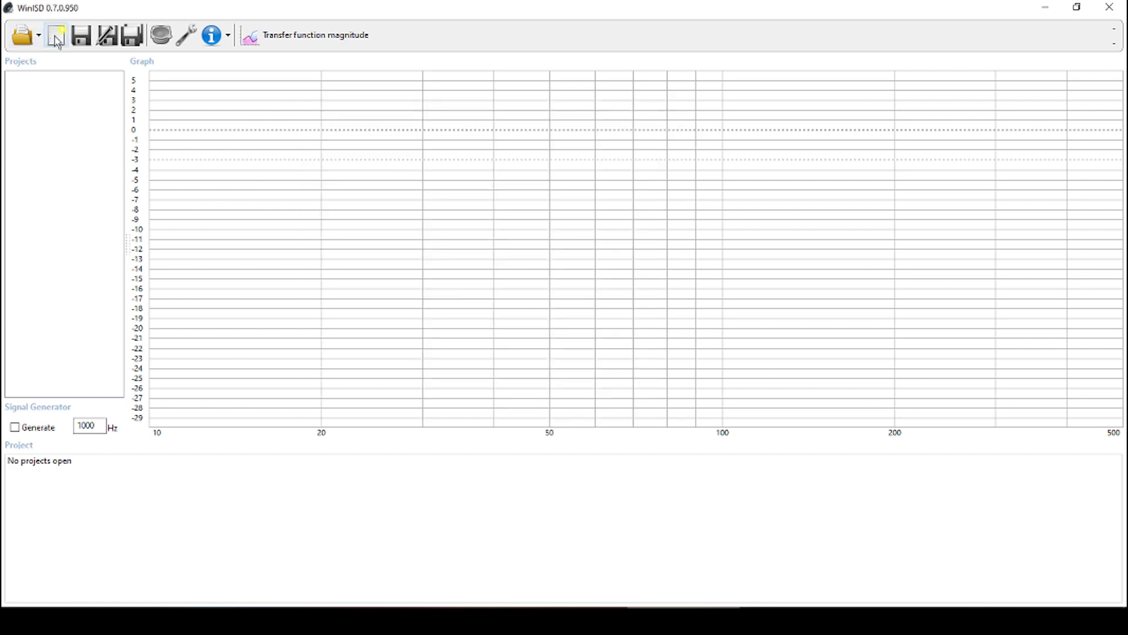
- Start a new project and use Add New to get a blank driver form, ready at Manufacturer
click(56, 36)
drag(202, 100, 206, 143)
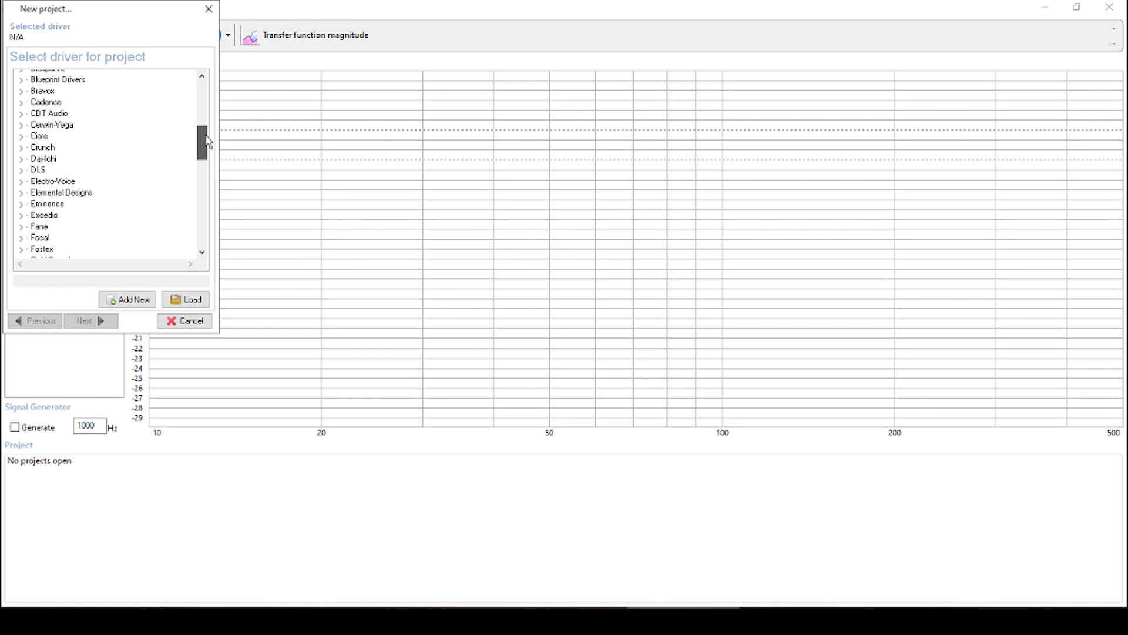
click(50, 159)
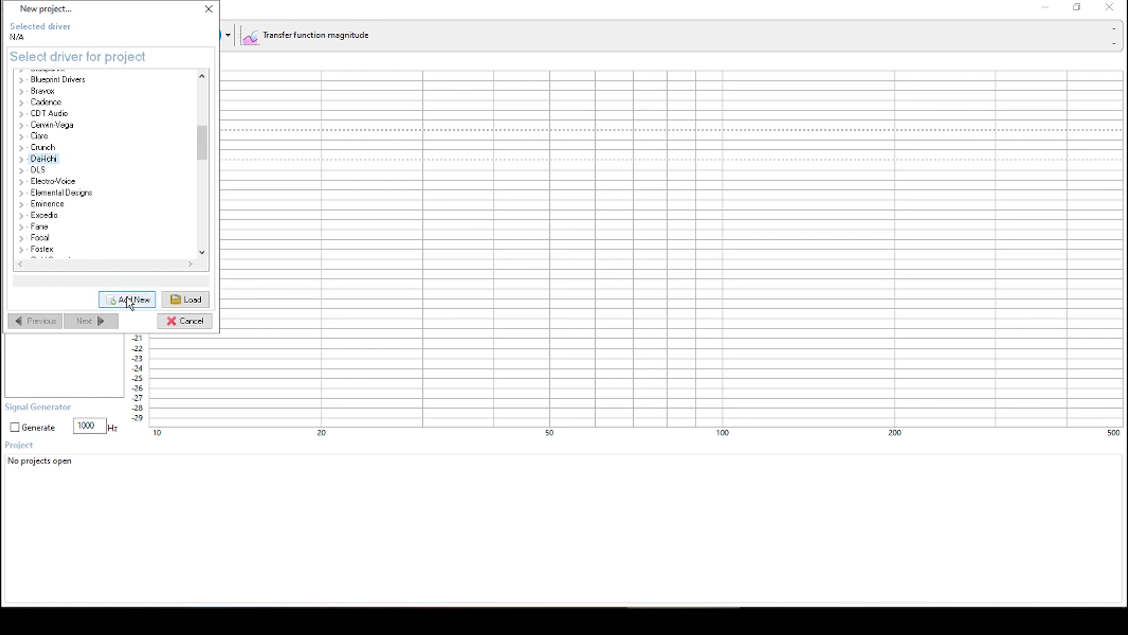
drag(128, 14, 336, 82)
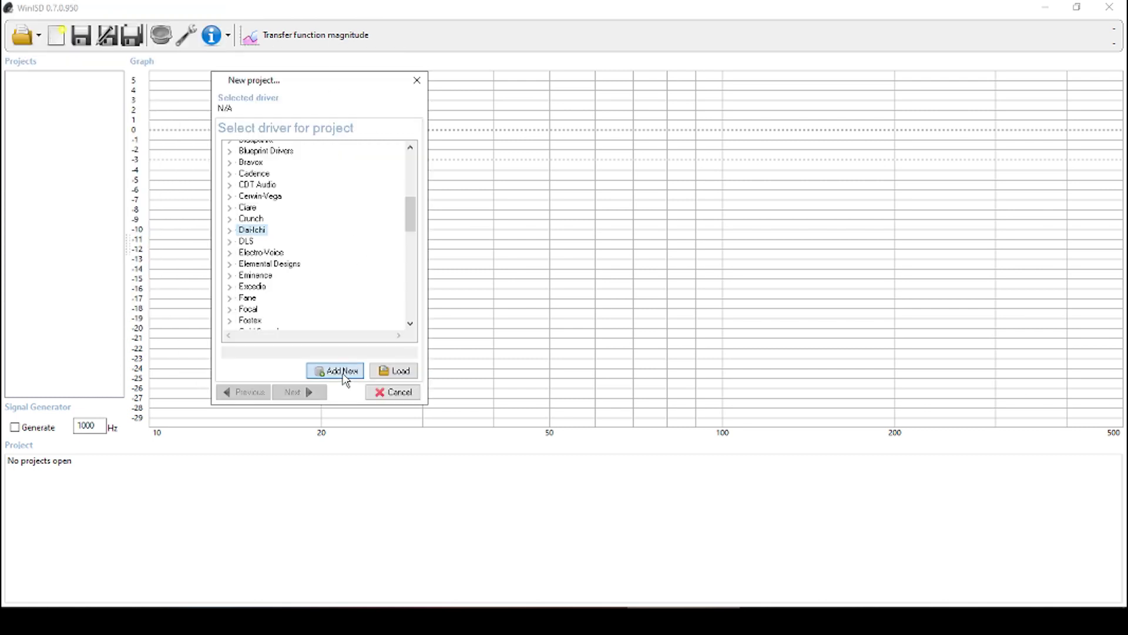
click(346, 378)
drag(370, 163, 559, 193)
click(420, 235)
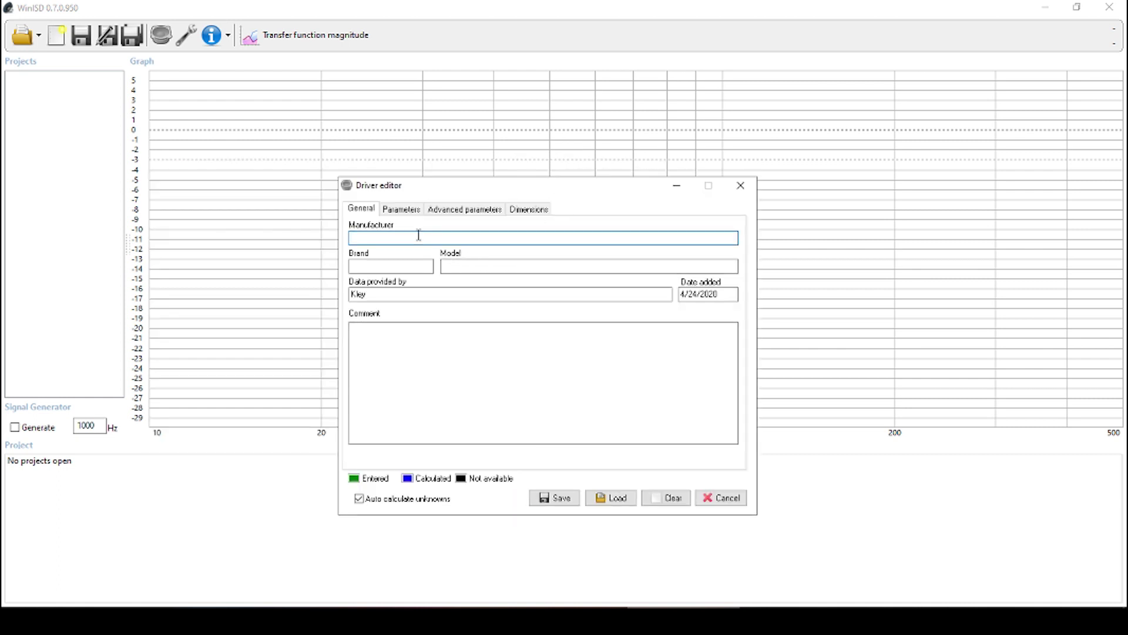
- Open the DC28FT-8 spec PDF from Downloads, compare it with the RS150-8 sheet, then return to Firefox
click(441, 595)
double_click(658, 276)
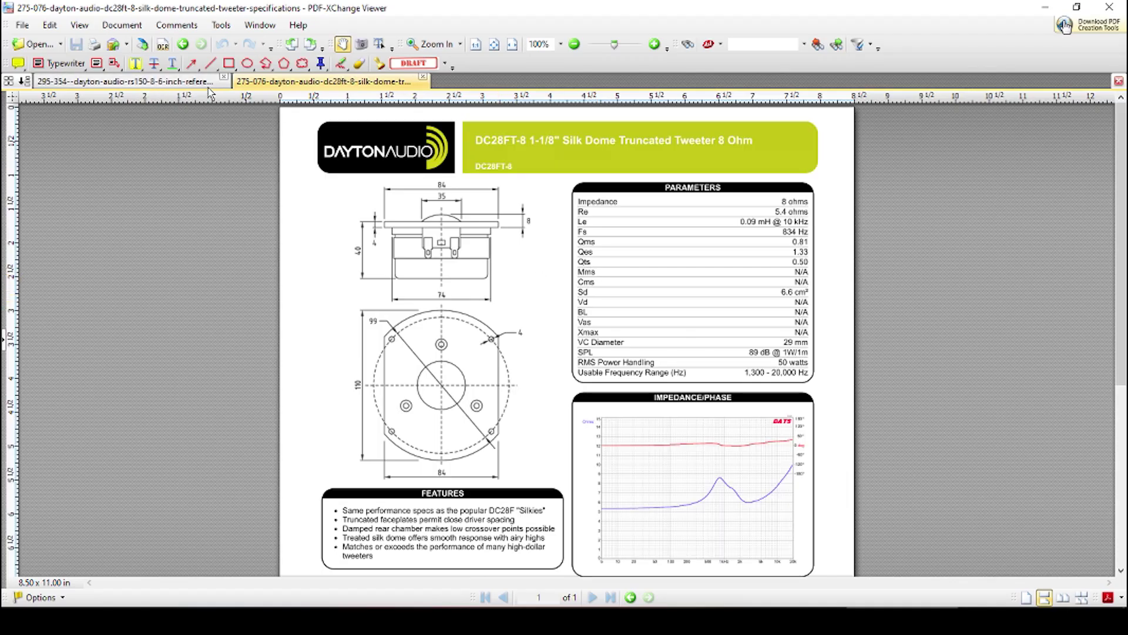
click(155, 84)
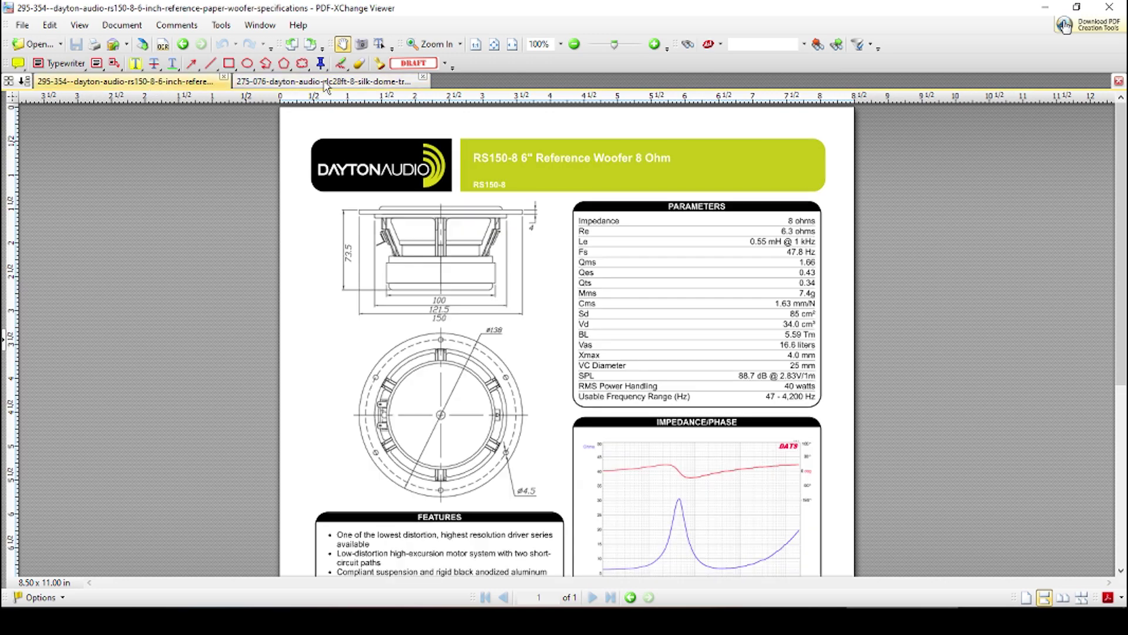
key(ctrl+Tab)
click(175, 84)
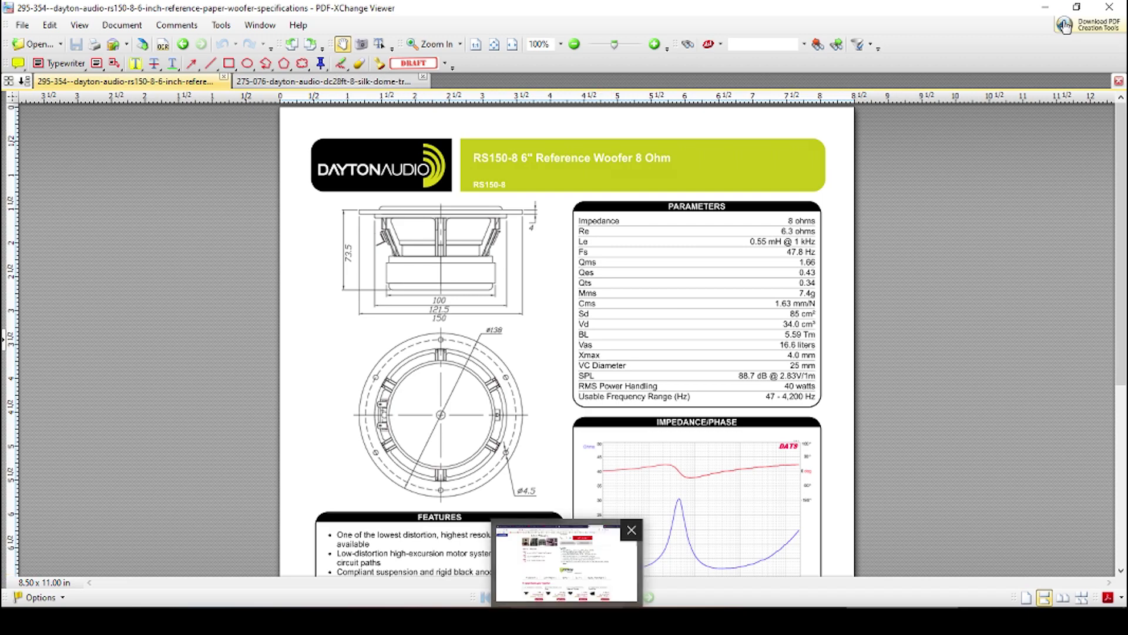
click(680, 561)
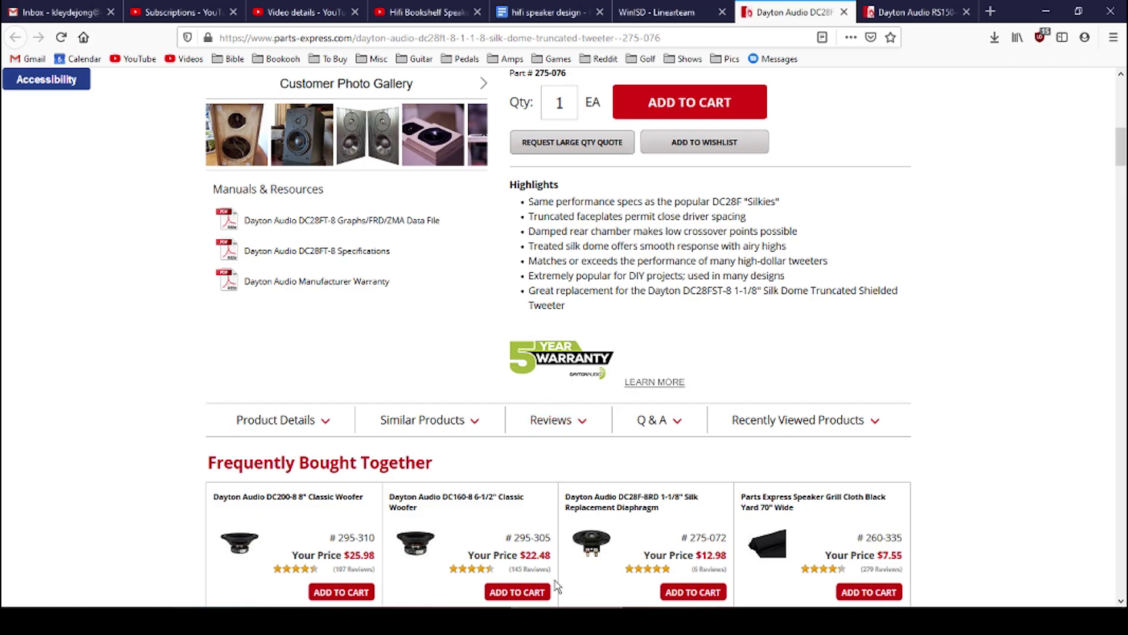
- Enter Dayton Audio as manufacturer and brand, and RS150 as the model name
click(679, 617)
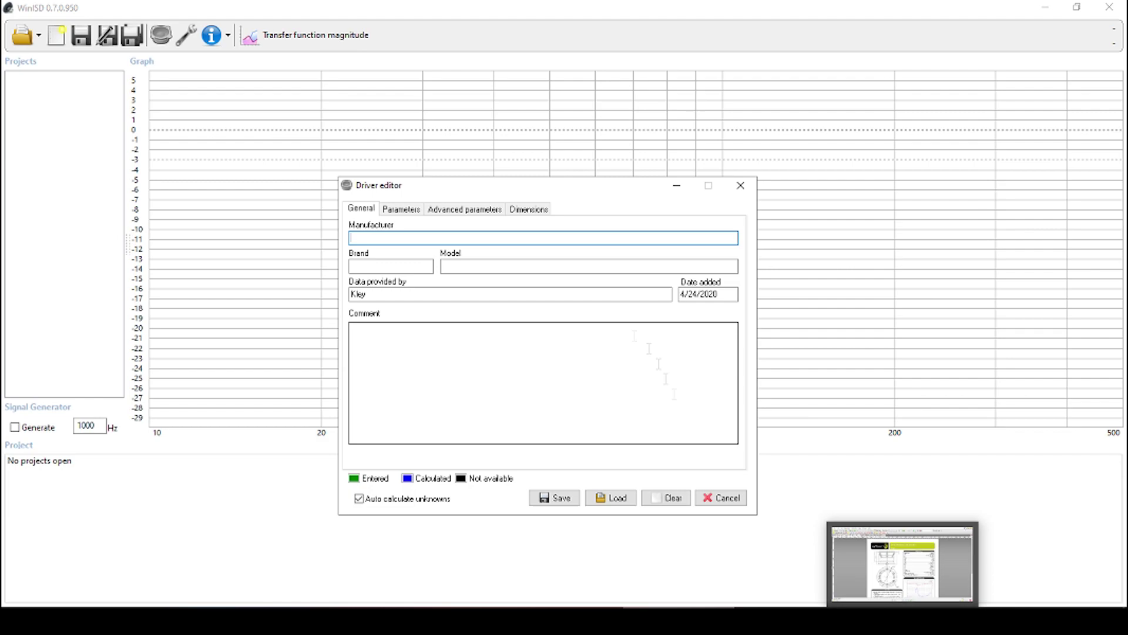
text(Dayton Audio)
key(Tab)
text(Dayton Audio)
key(Tab)
key(alt+Tab)
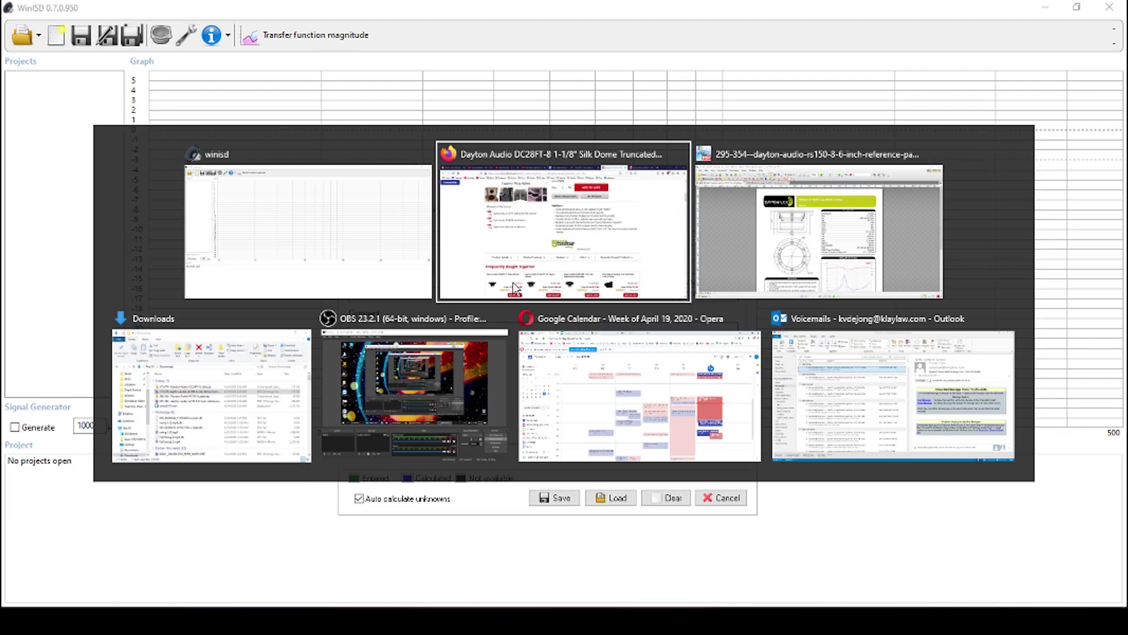
key(Escape)
text(RS150-8 6" Woofer)
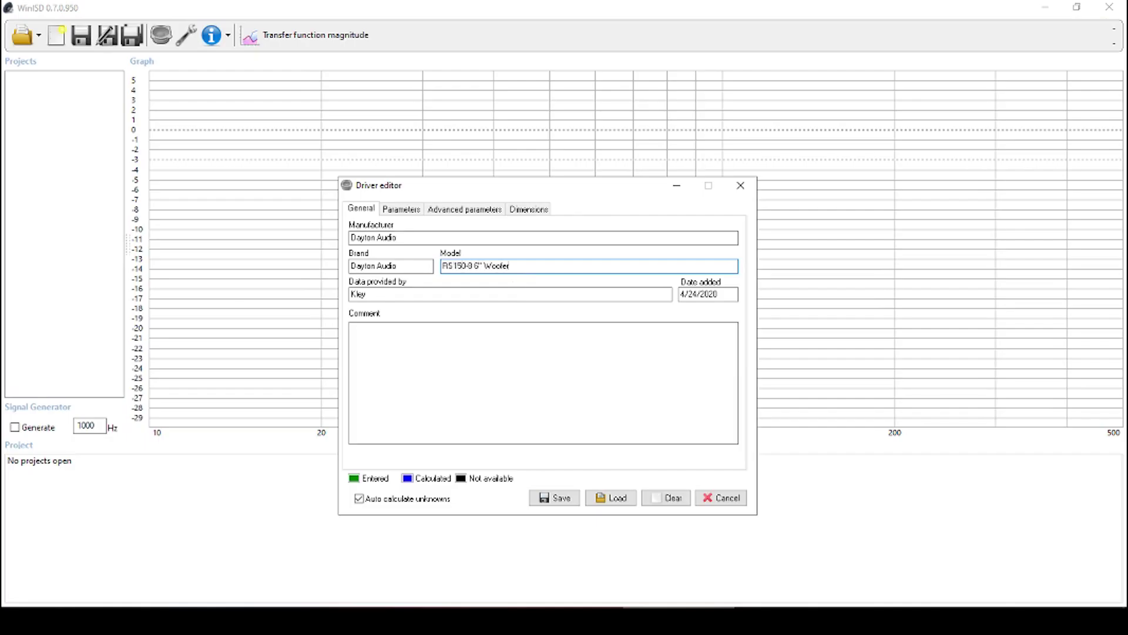
- Open the driver's Parameters page and bring the RS150-8 datasheet to the front
click(400, 210)
key(alt+Tab)
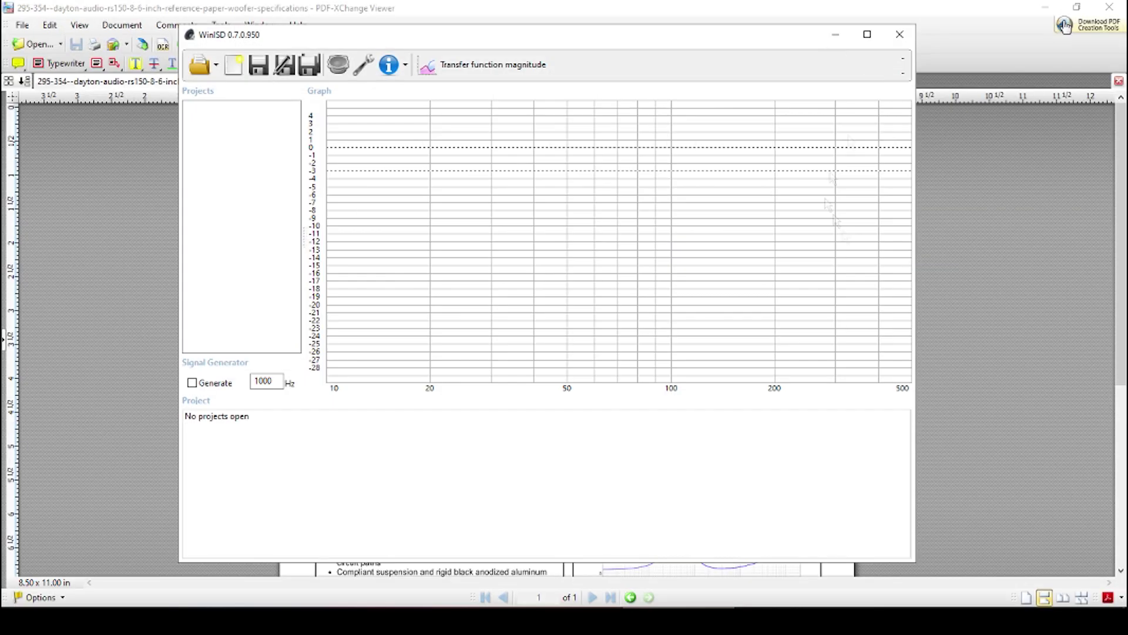
key(alt+Tab)
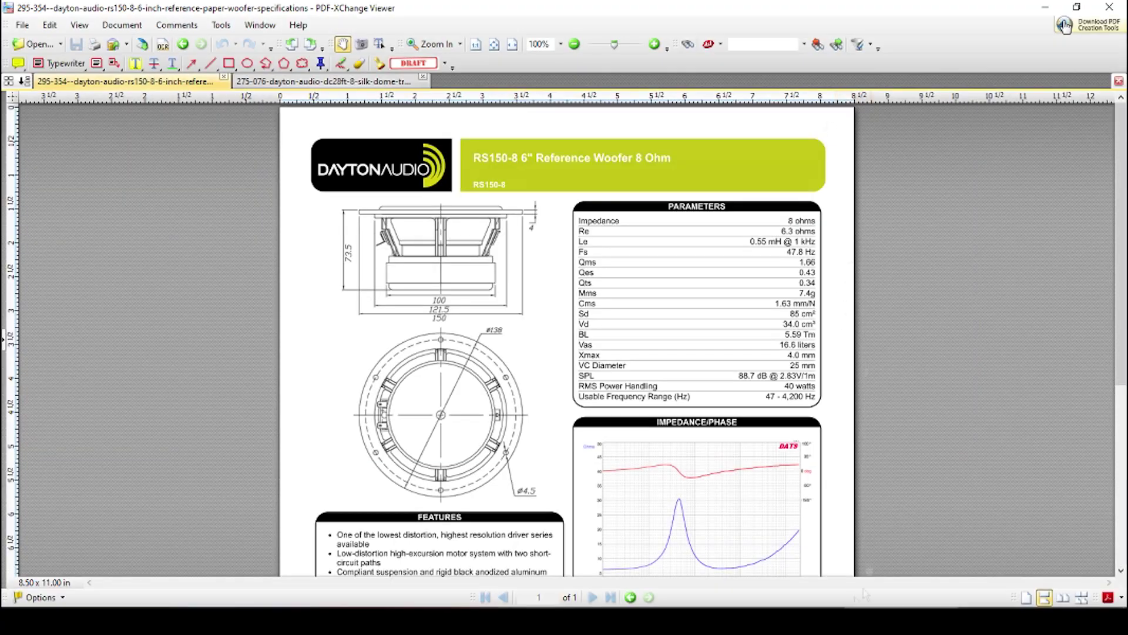
- Enter Qes 0.43, Qms 1.66, Qts 0.34, Fs 47.8, Vas 16.6, Mms 7.4 and Cms 1.63
click(1077, 7)
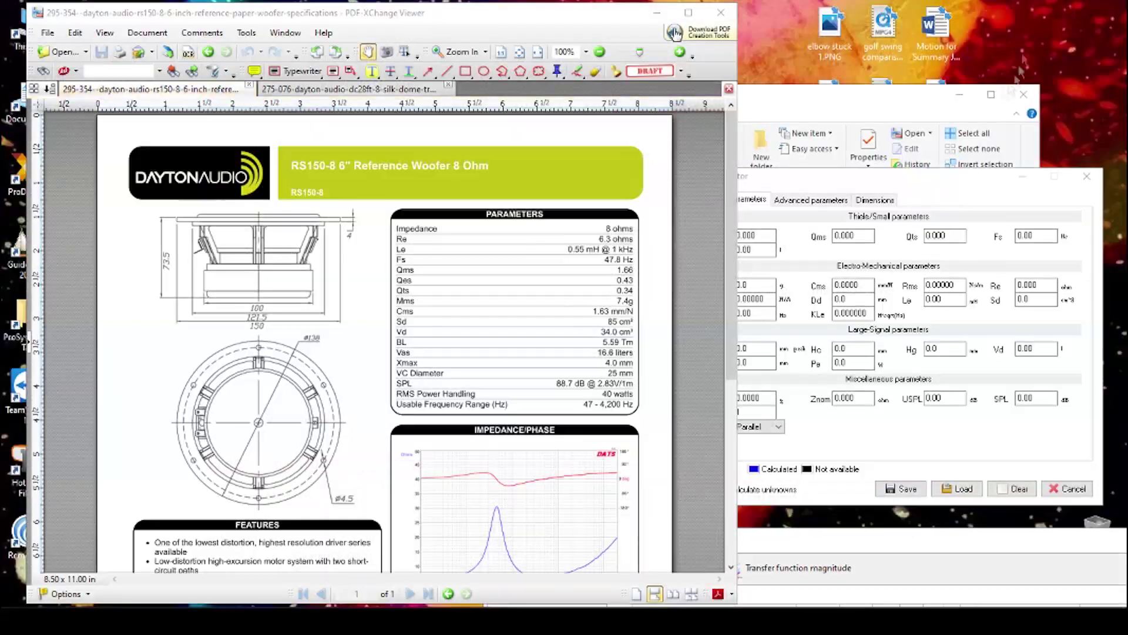
drag(845, 181, 865, 173)
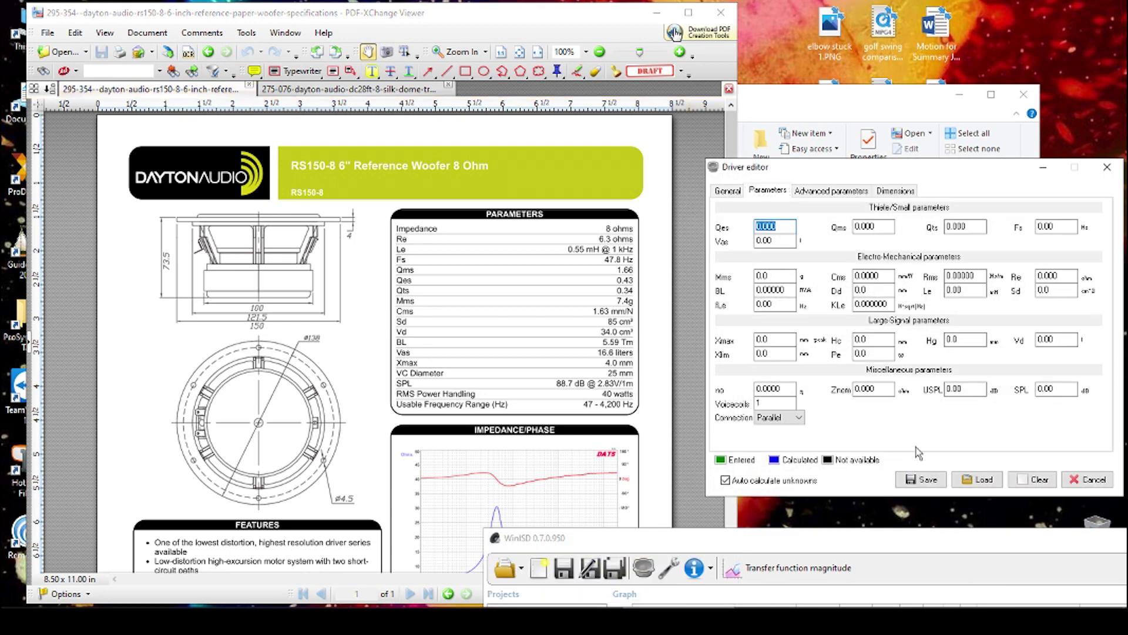
text(0.43)
key(Tab)
text(1.66)
key(Tab)
text(0.34)
key(Tab)
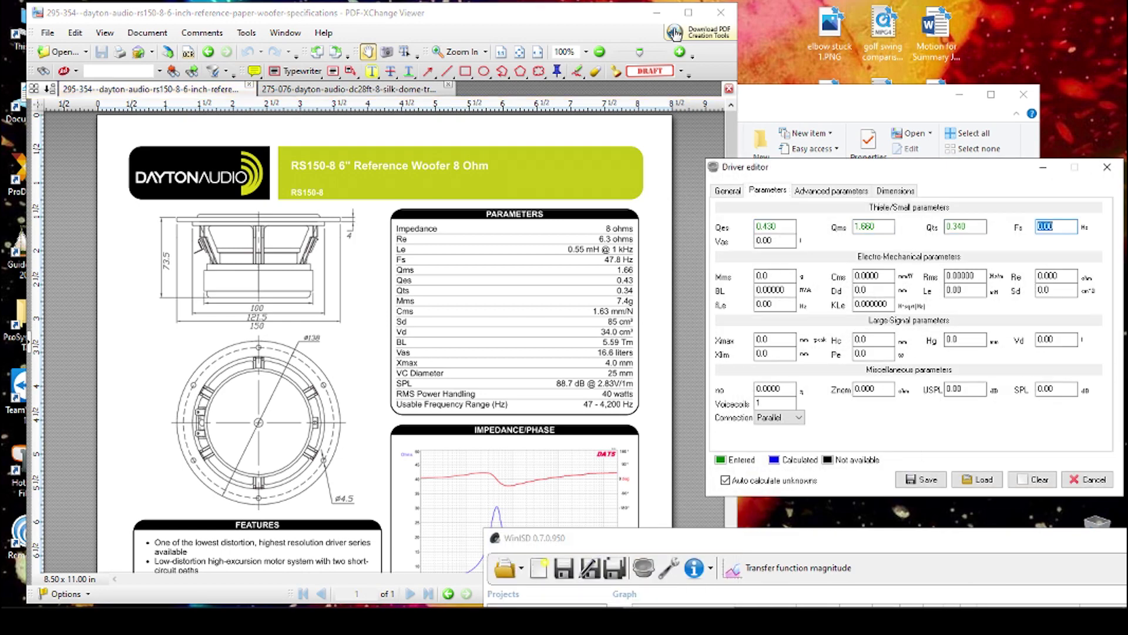
text(47.8)
key(Tab)
text(16.6)
key(Tab)
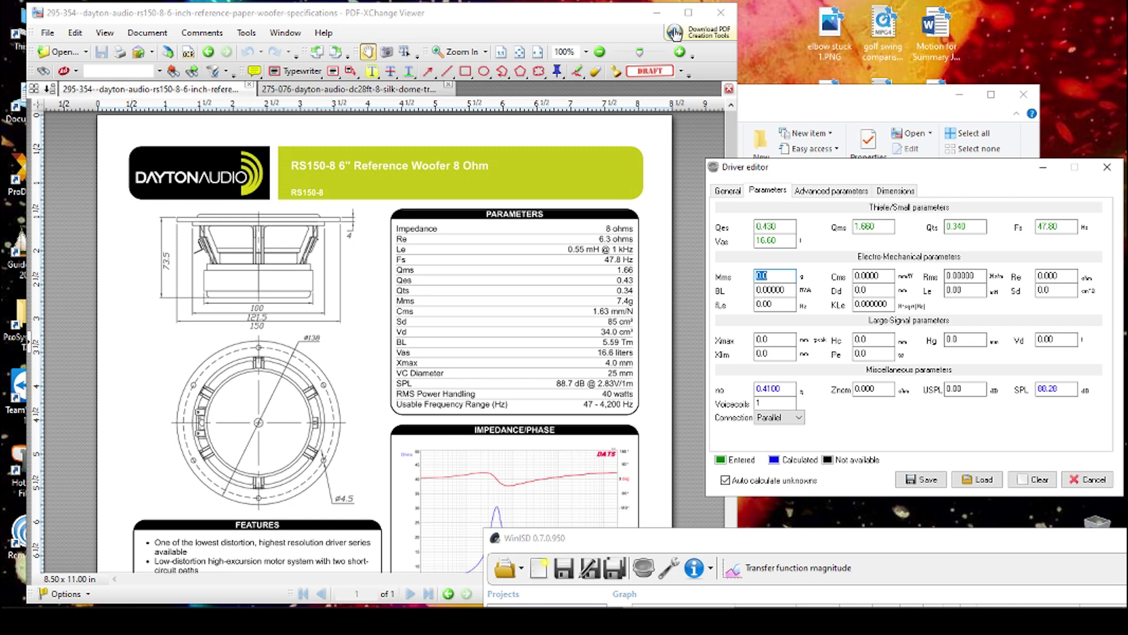
text(7.4)
key(Tab)
text(1.63)
key(Tab)
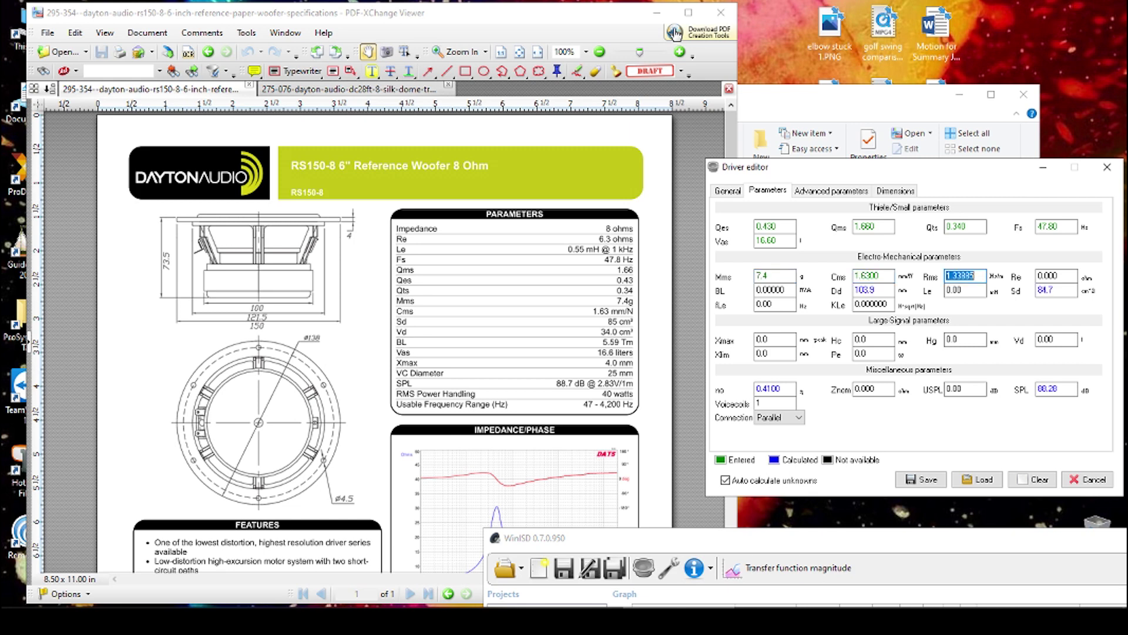
- Enter Re 6.3, BL 5.59, Le 0.55, Sd 85 and Xmax 4, skipping Rms and Dd
key(Tab)
text(6.3)
key(Tab)
text(5.59)
key(Tab)
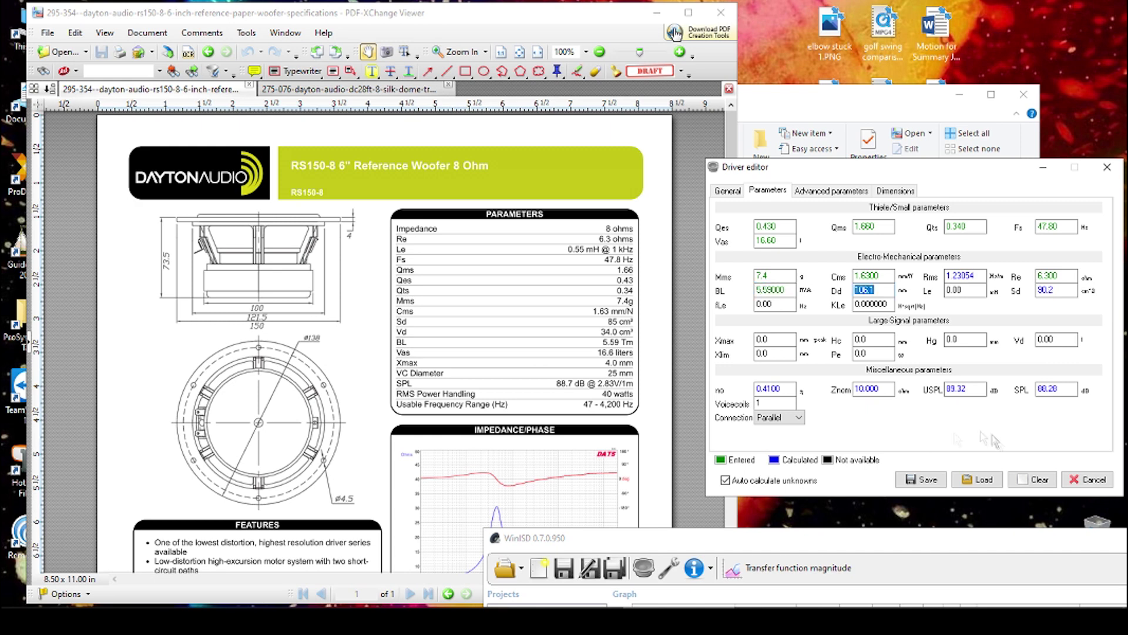
key(Tab)
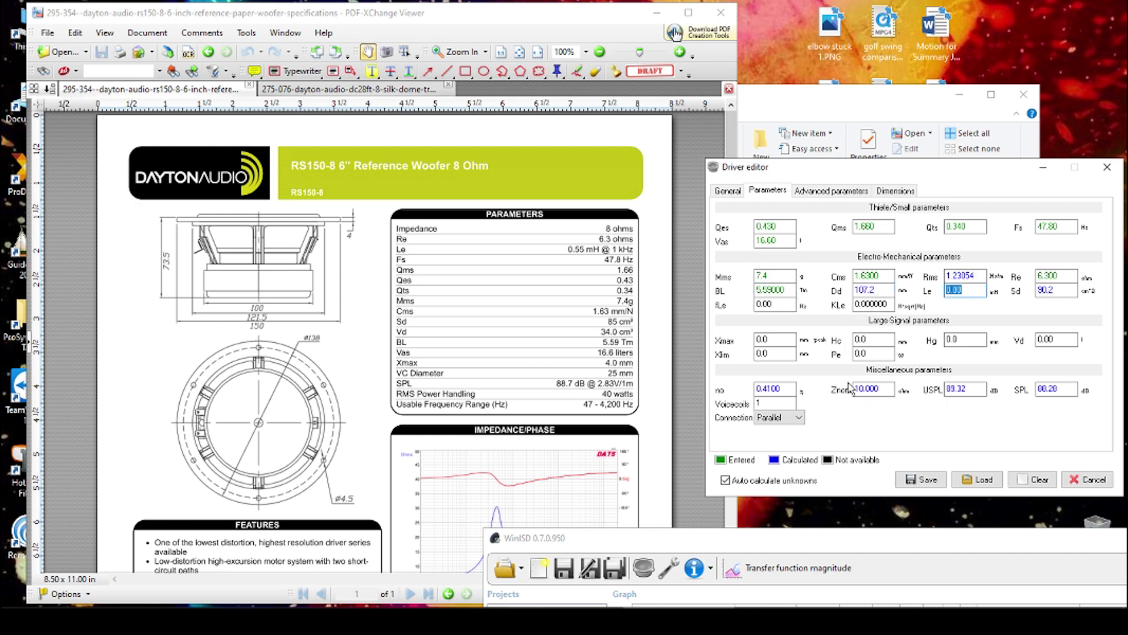
text(0.55)
key(Tab)
text(85)
key(Tab)
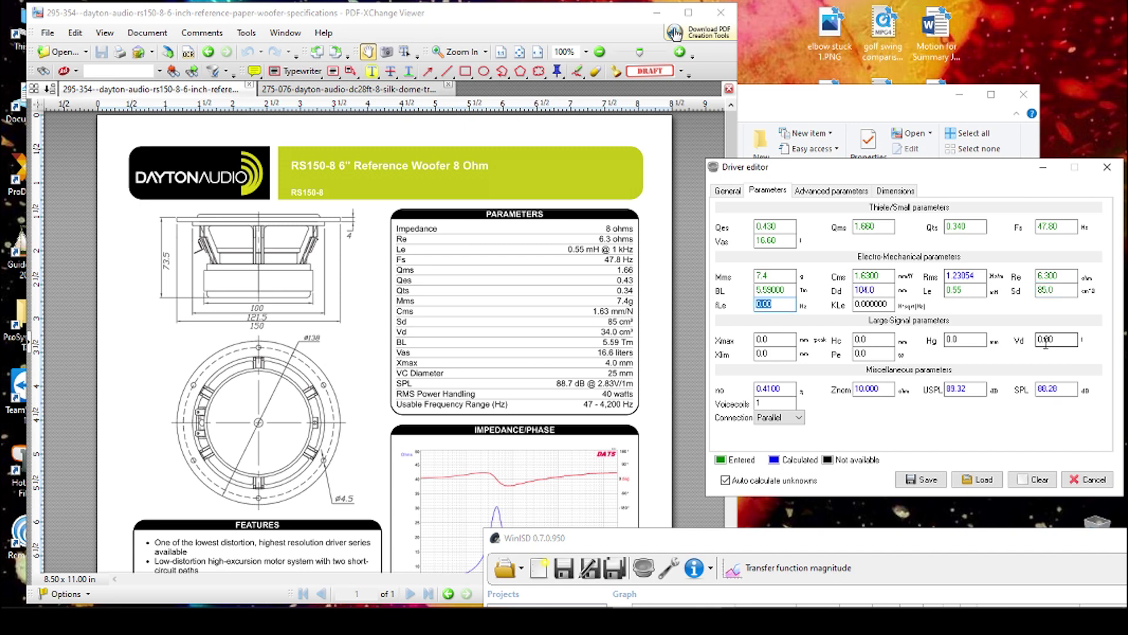
key(Tab)
key(Tab)
text(4)
key(Tab)
key(Tab)
key(Tab)
key(Tab)
key(Tab)
text(0)
key(Tab)
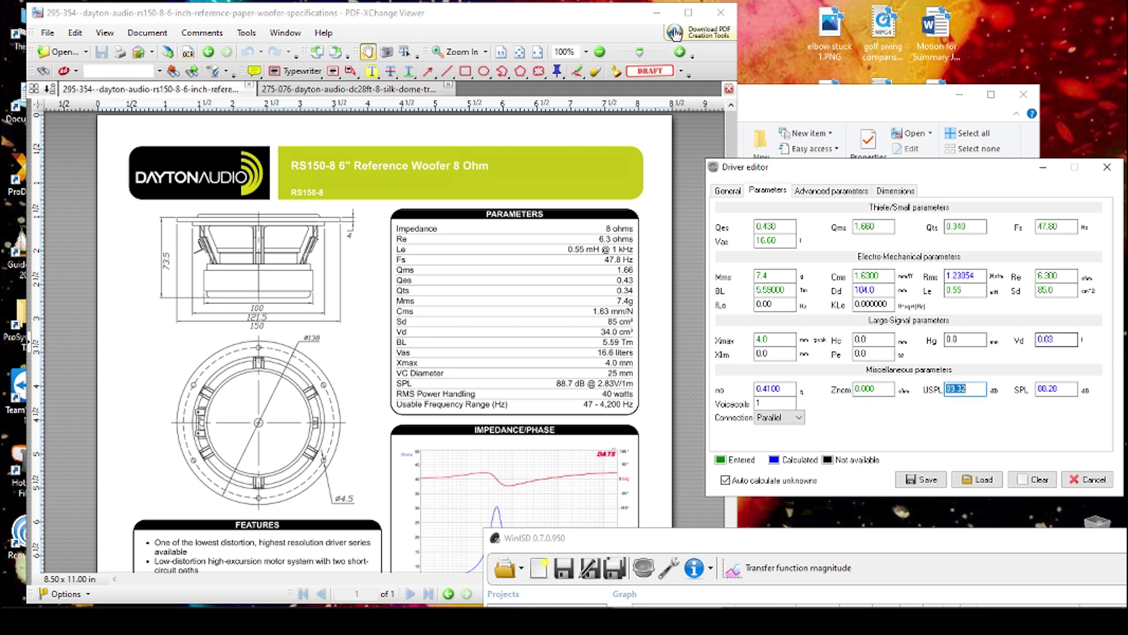
key(Tab)
key(Tab)
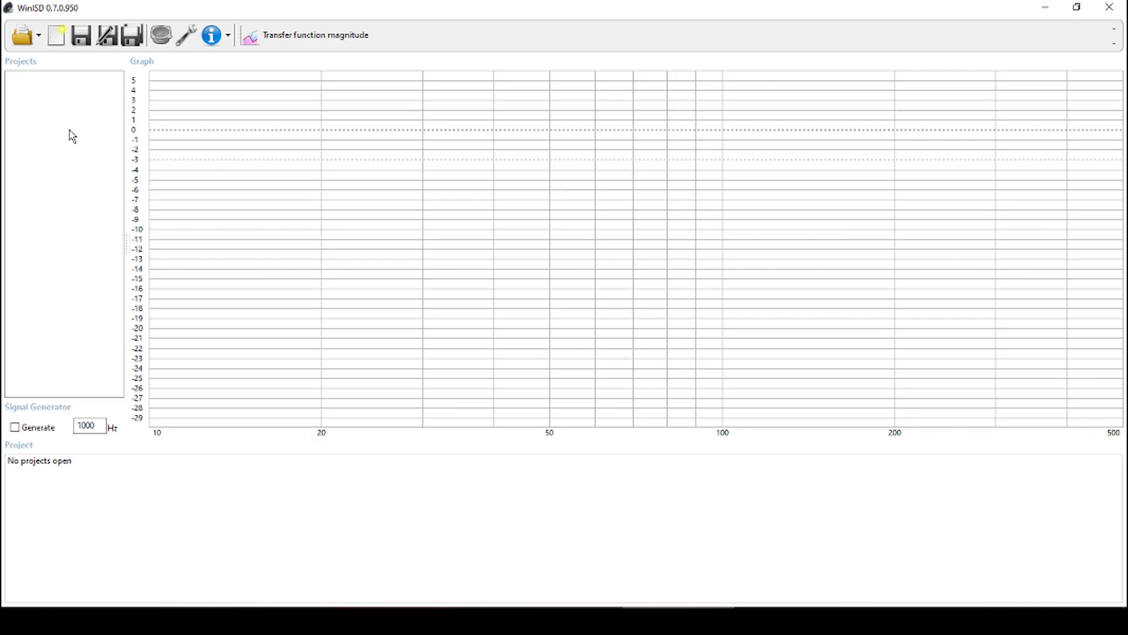
- Create the vented 'yt desktop build' project with one Dayton Audio RS150-8 woofer and default alignment
click(56, 35)
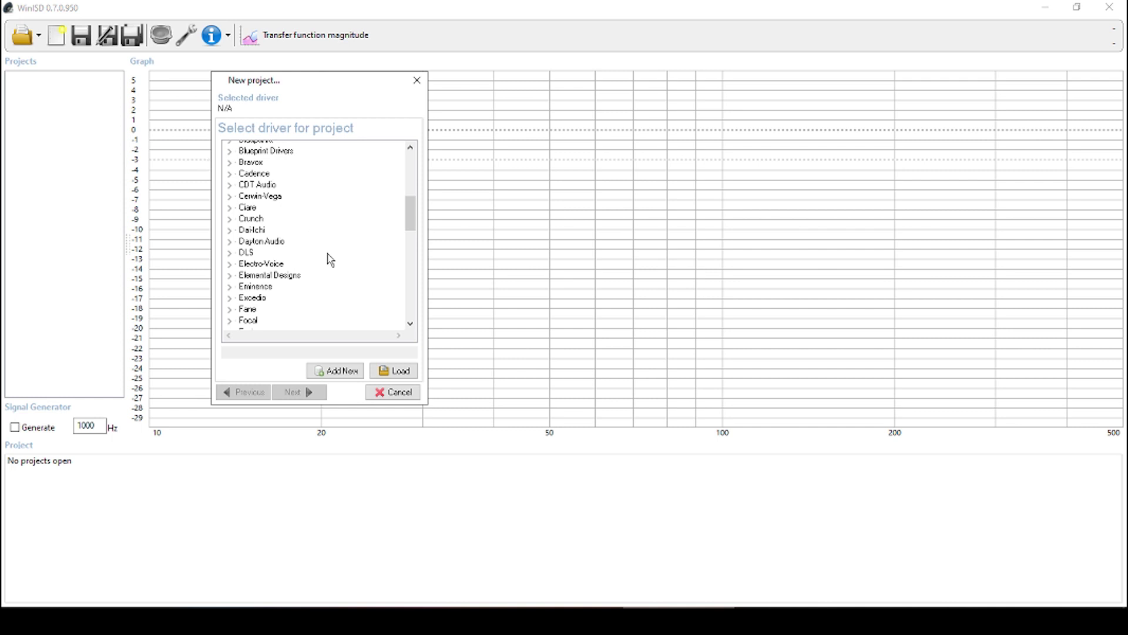
double_click(281, 246)
double_click(304, 265)
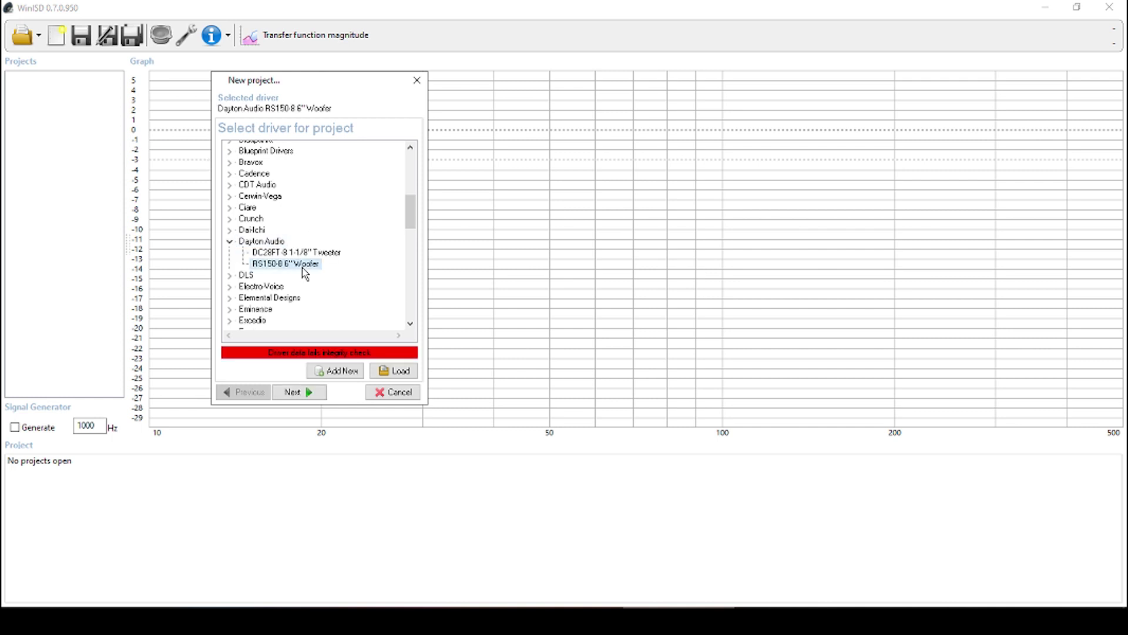
click(299, 392)
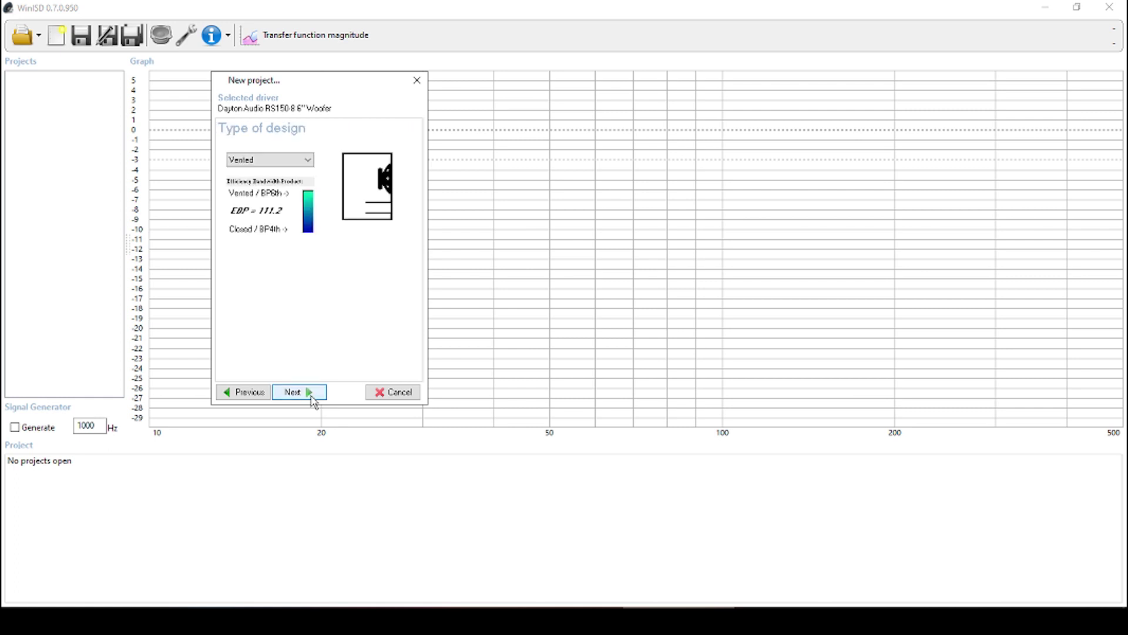
click(293, 163)
click(296, 165)
click(298, 392)
click(302, 167)
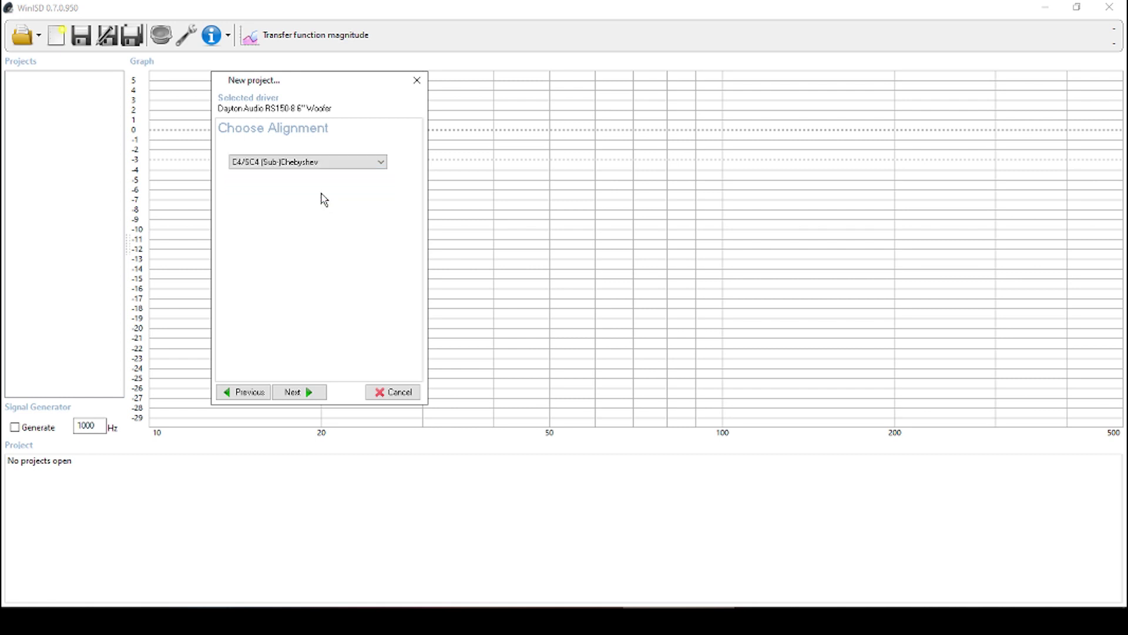
click(298, 391)
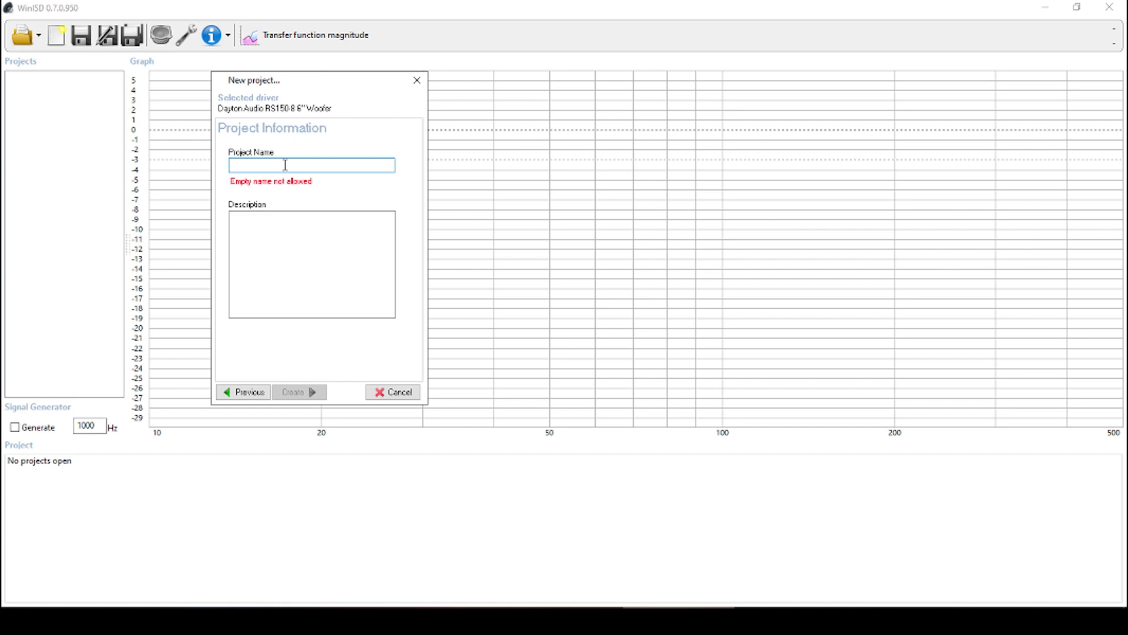
text(yl)
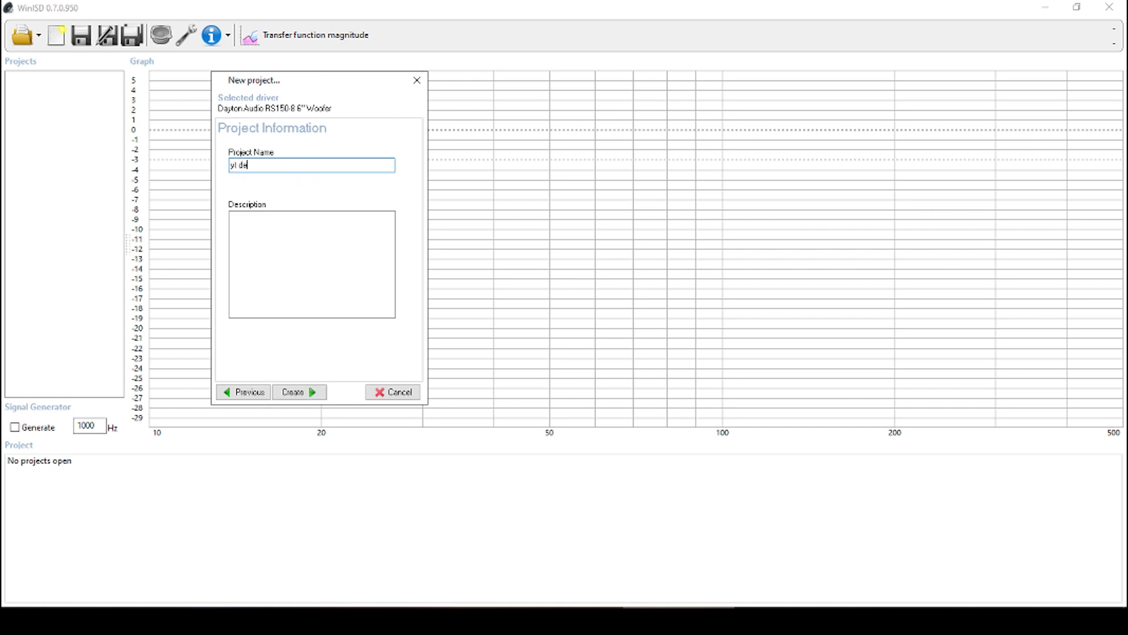
text( desktop build)
key(Return)
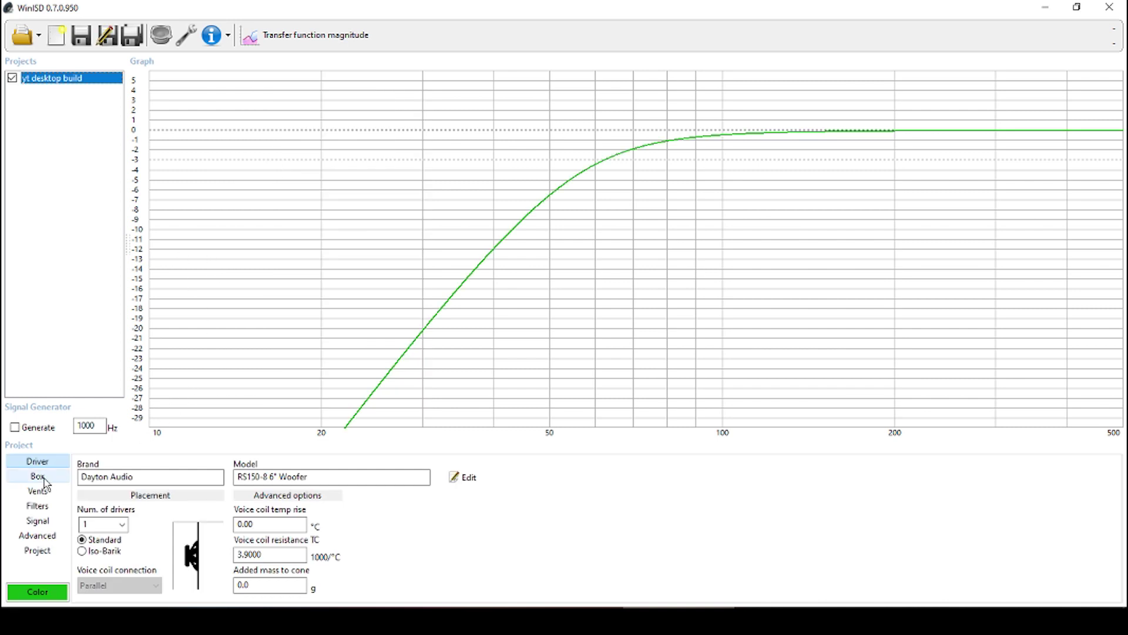
- Switch the vent diameter unit to inches and set the port diameter to 2
click(44, 480)
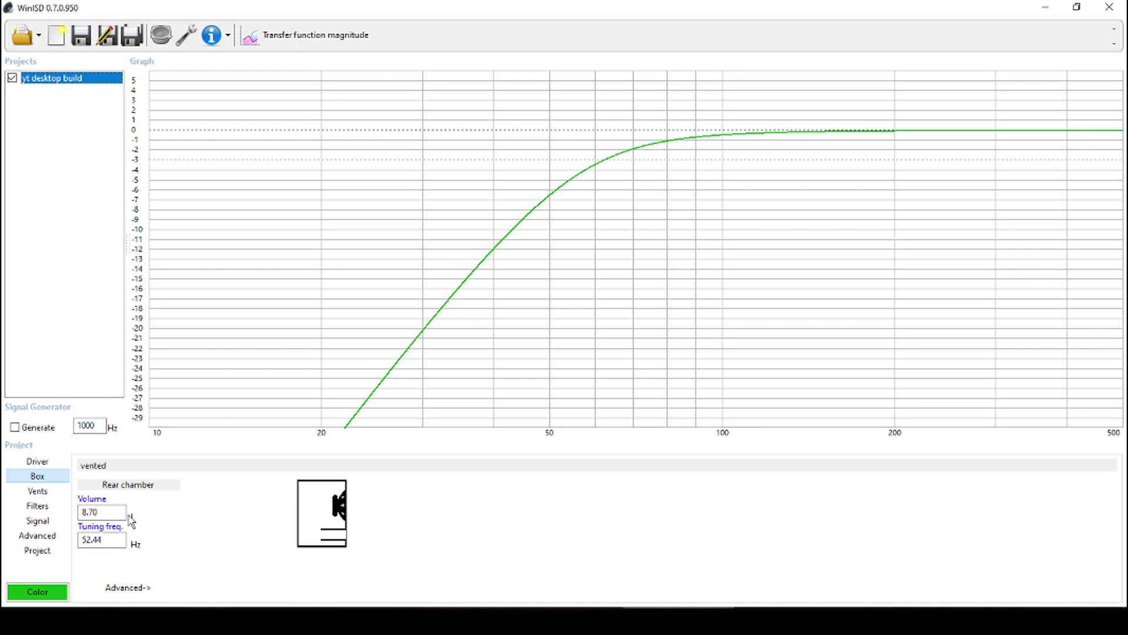
click(39, 492)
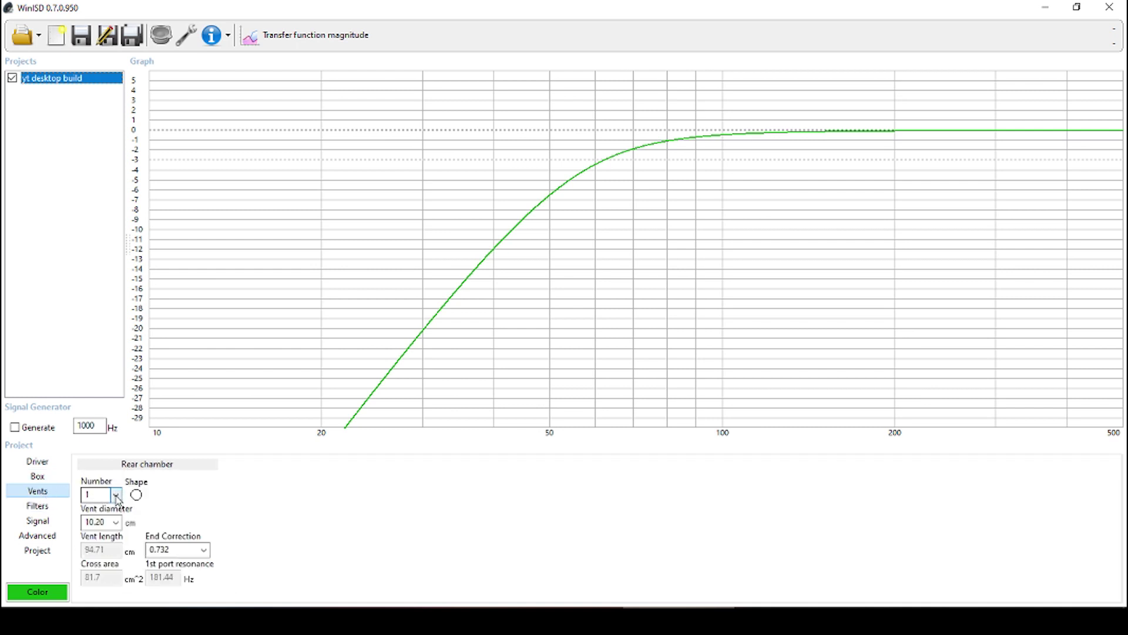
click(119, 524)
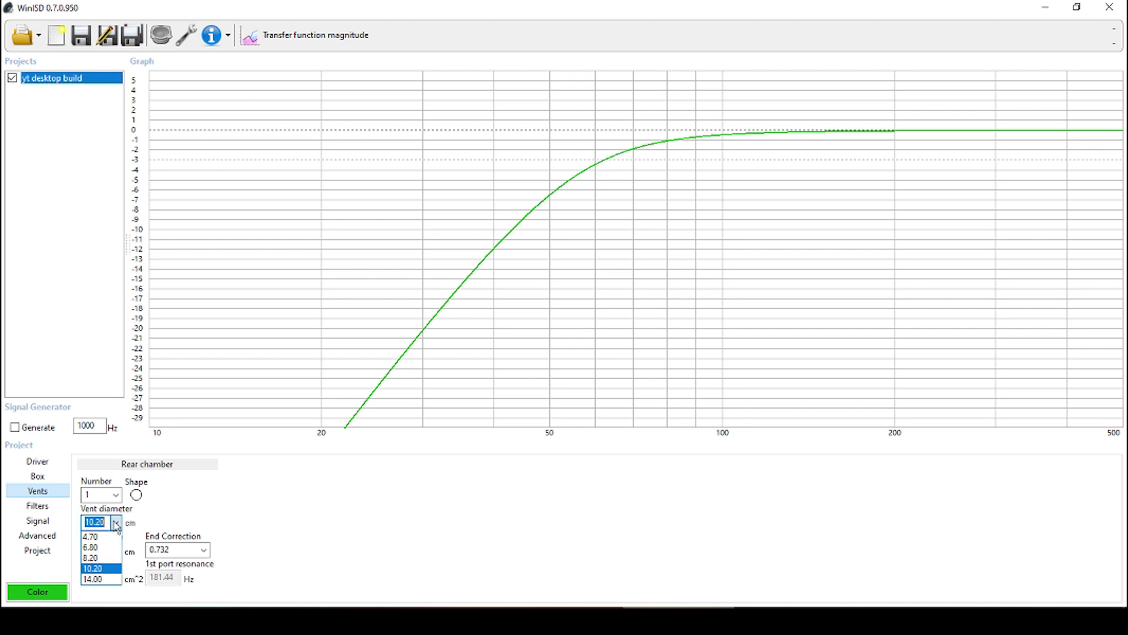
click(127, 524)
click(127, 524)
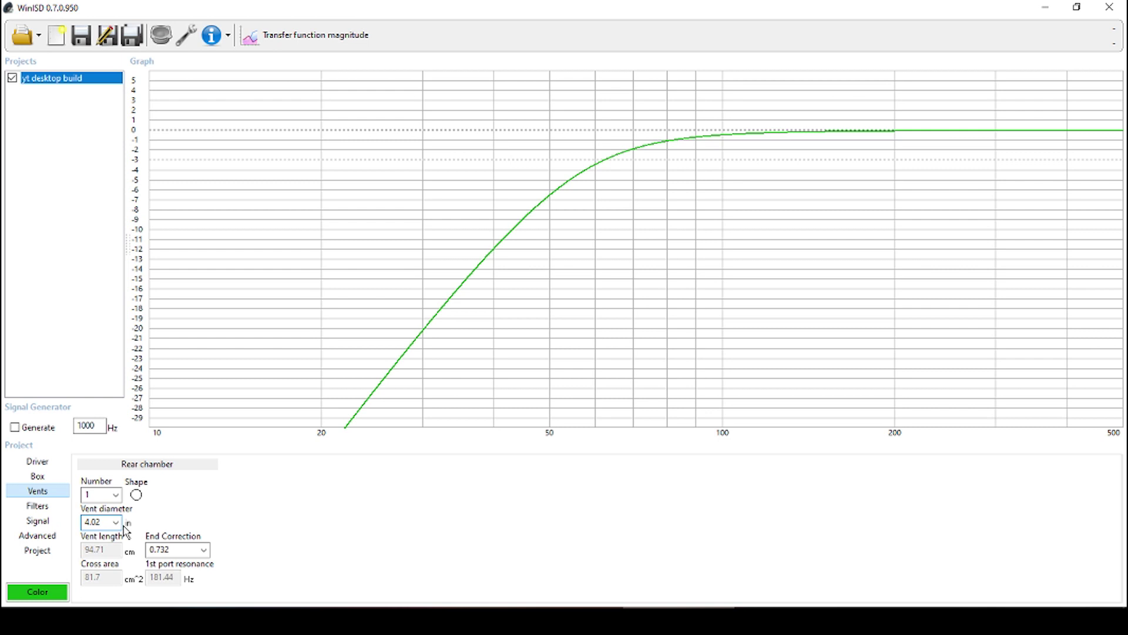
click(119, 524)
click(119, 524)
text(2)
- Set system input power to 5 W, then review the Advanced, Project, Driver and Box pages
click(41, 509)
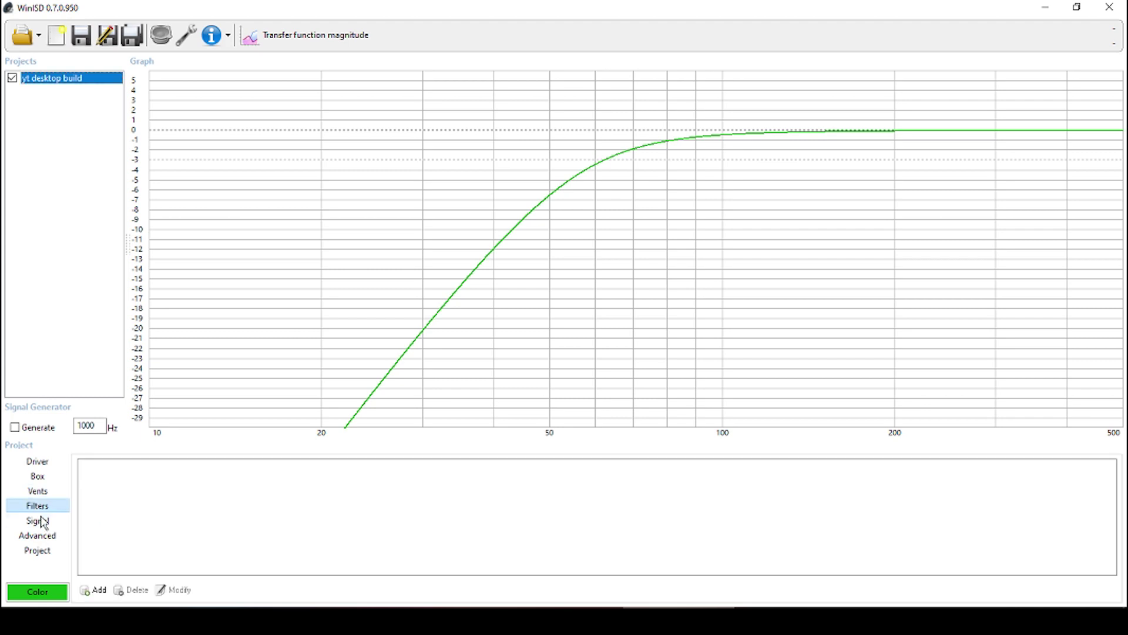
click(43, 522)
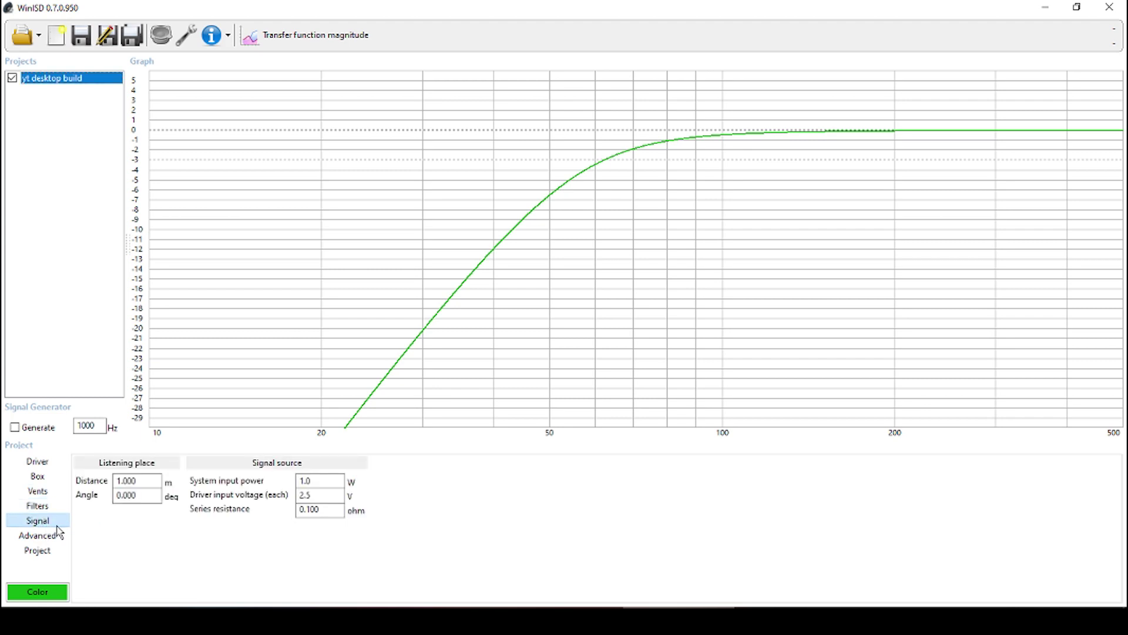
drag(329, 482, 266, 483)
text(5)
click(37, 536)
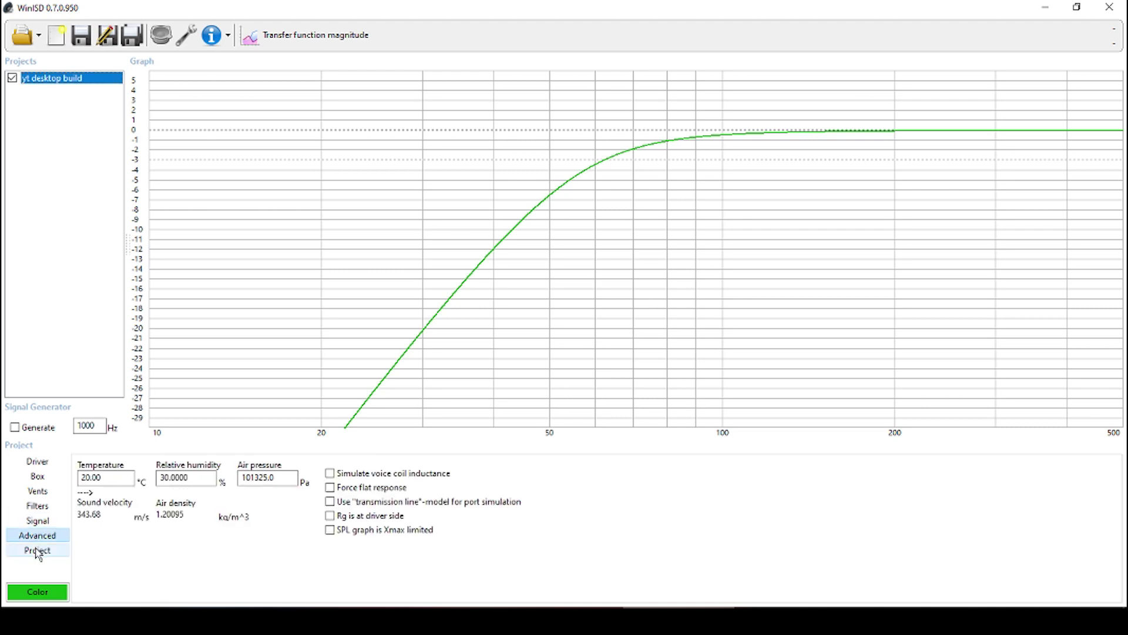
click(38, 551)
click(37, 461)
click(37, 476)
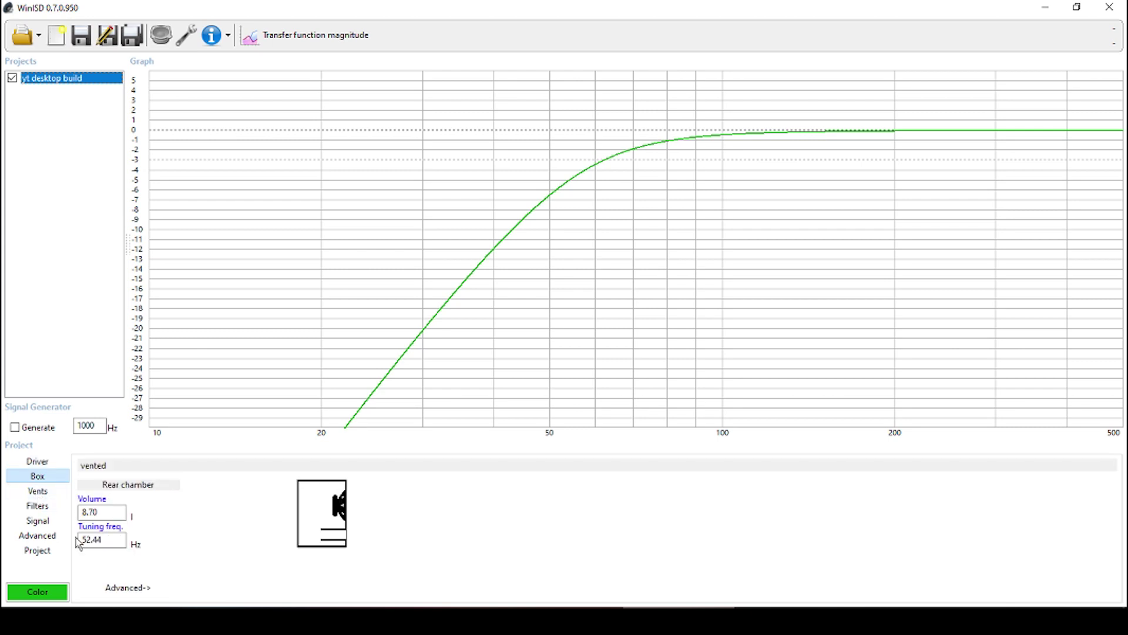
- Set the box tuning frequency to 60 Hz
drag(107, 542, 55, 535)
text(60)
key(Return)
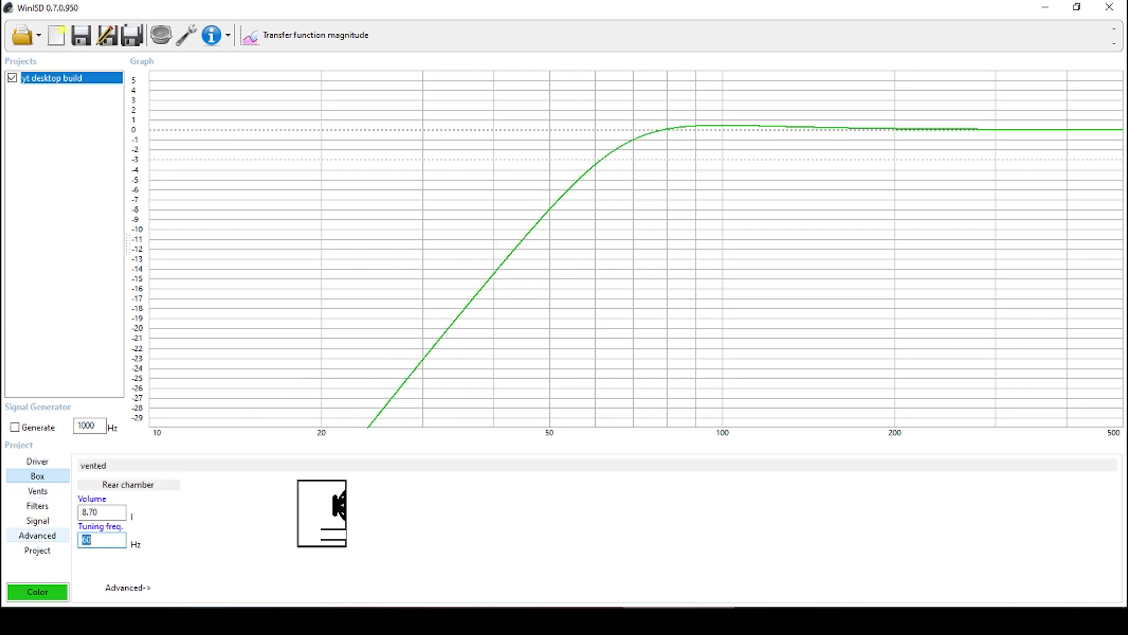
- Switch the vent length display from cm to inches and the box volume to ft^3
click(39, 496)
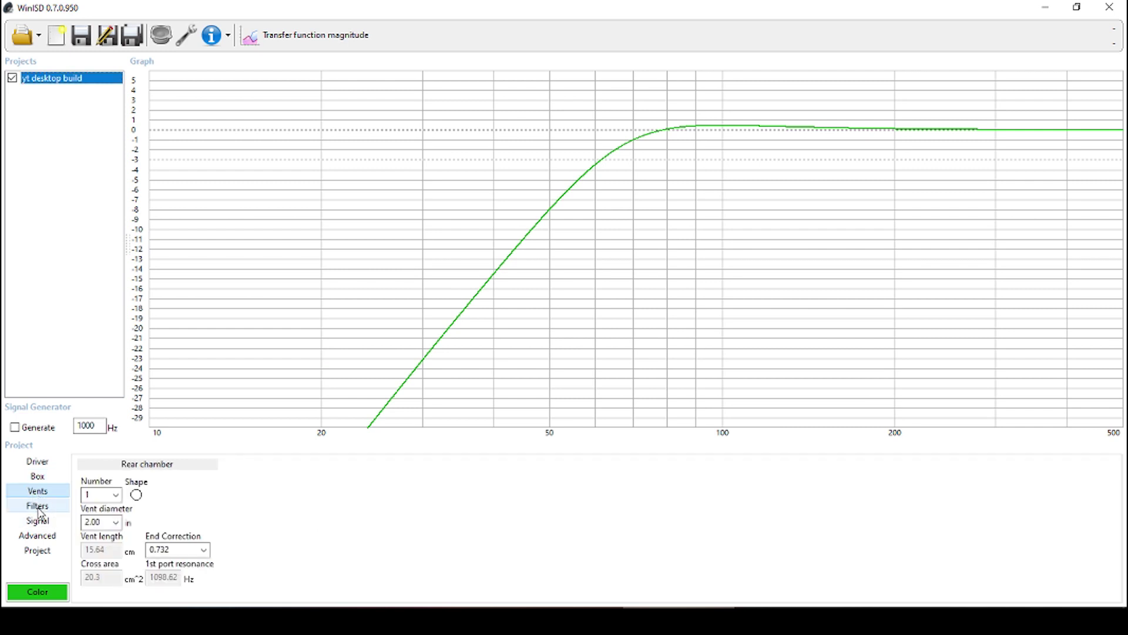
click(130, 553)
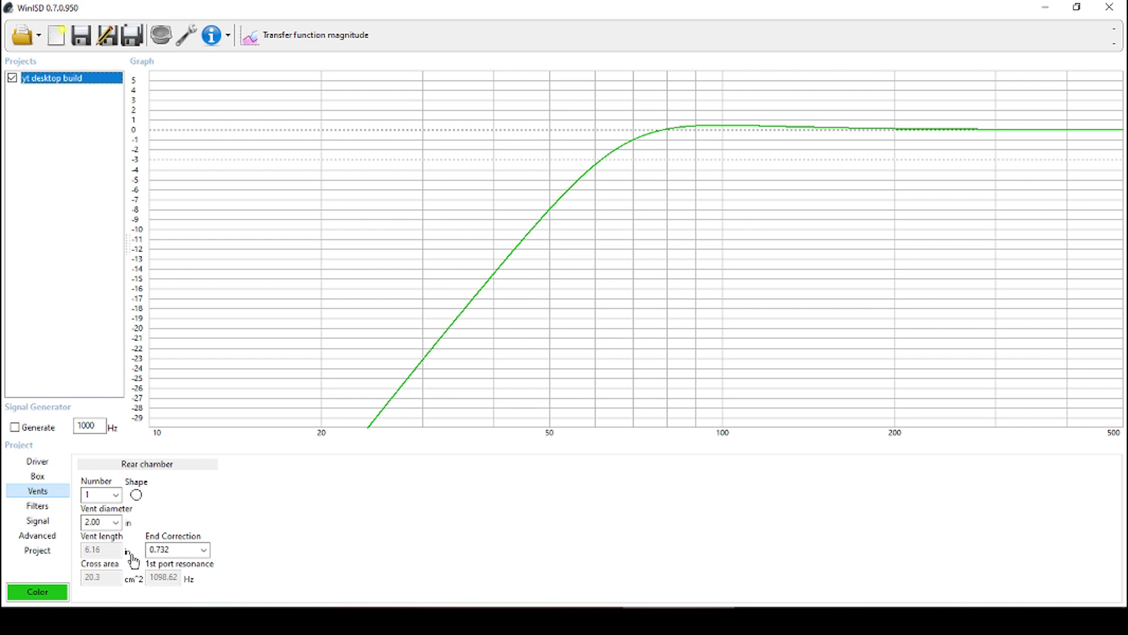
click(37, 477)
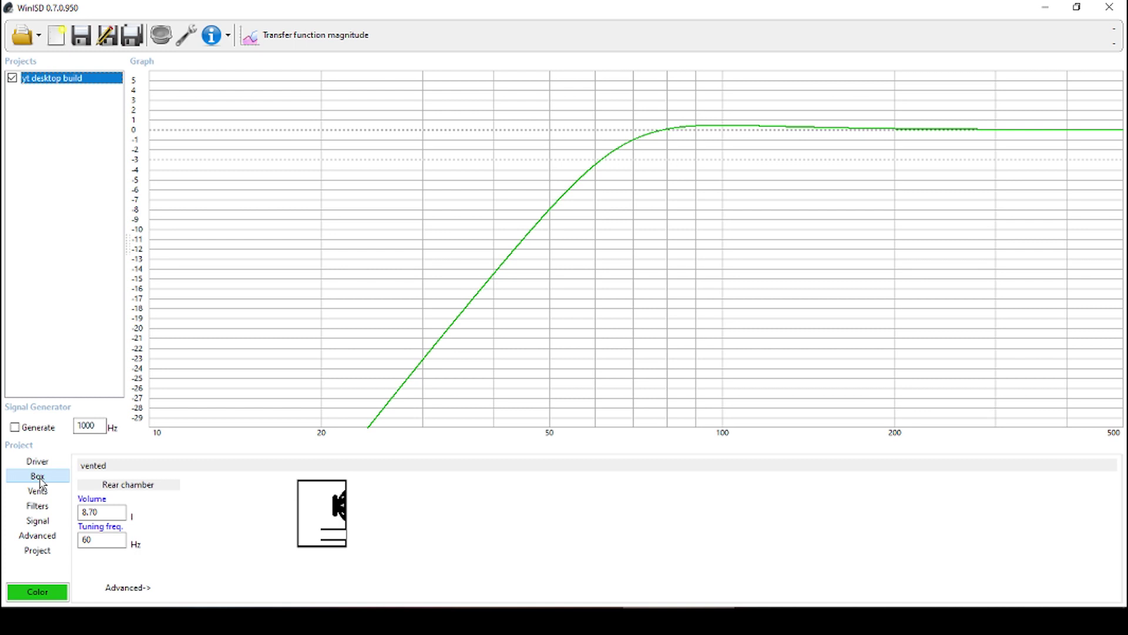
click(133, 520)
click(135, 519)
- Check the Google Docs box notes, then return to WinISD's RS150-8 Driver page
key(alt+Tab)
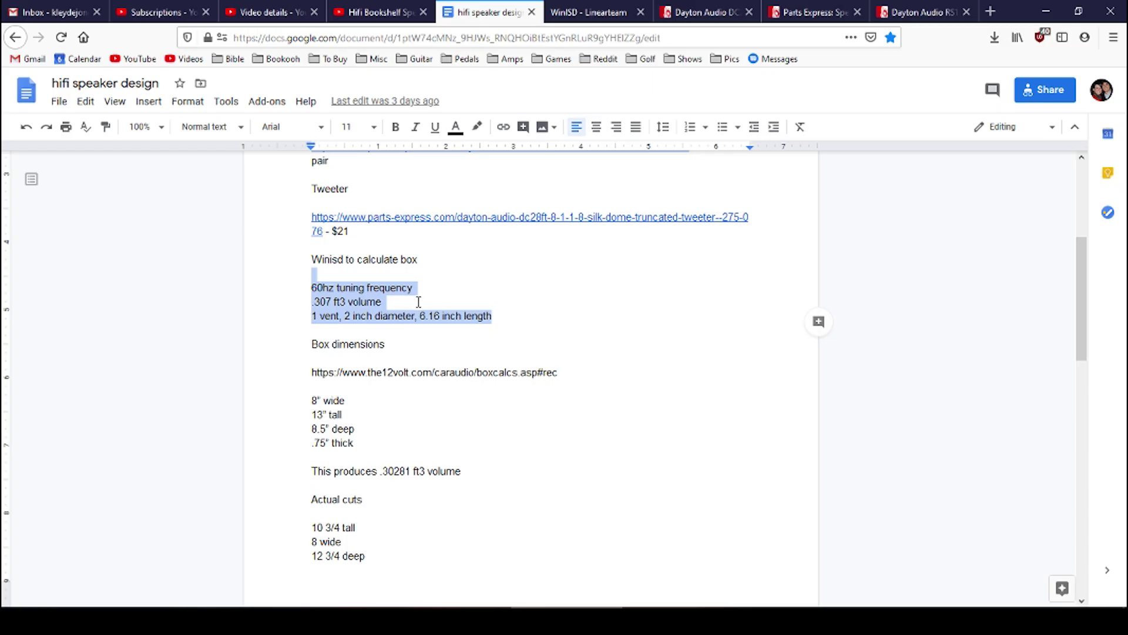
click(418, 302)
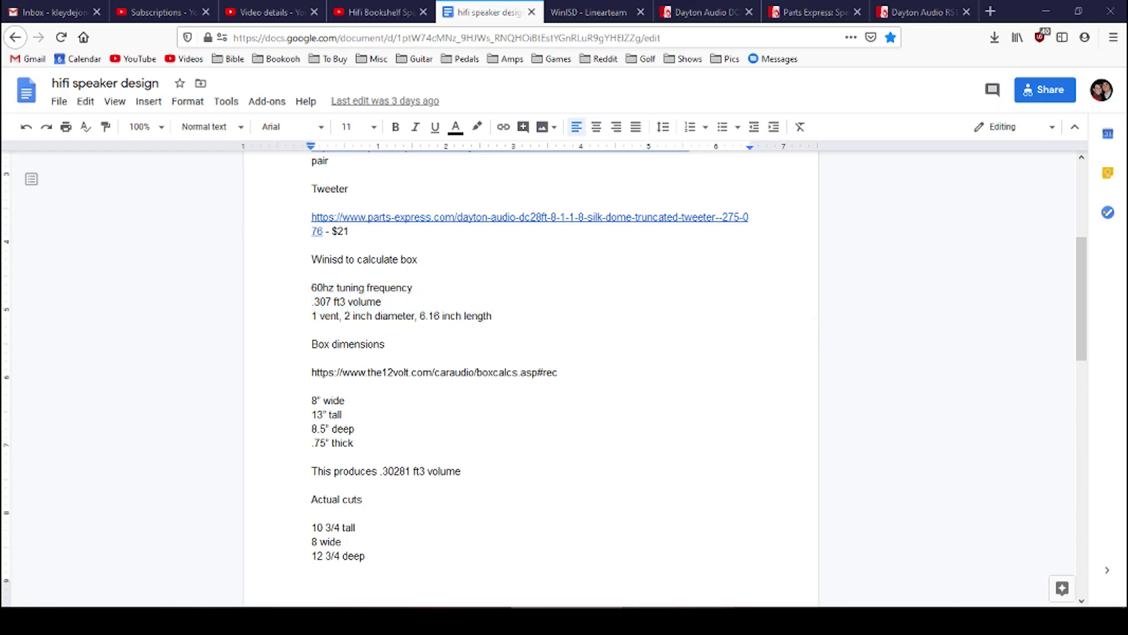
key(alt+Tab)
click(37, 462)
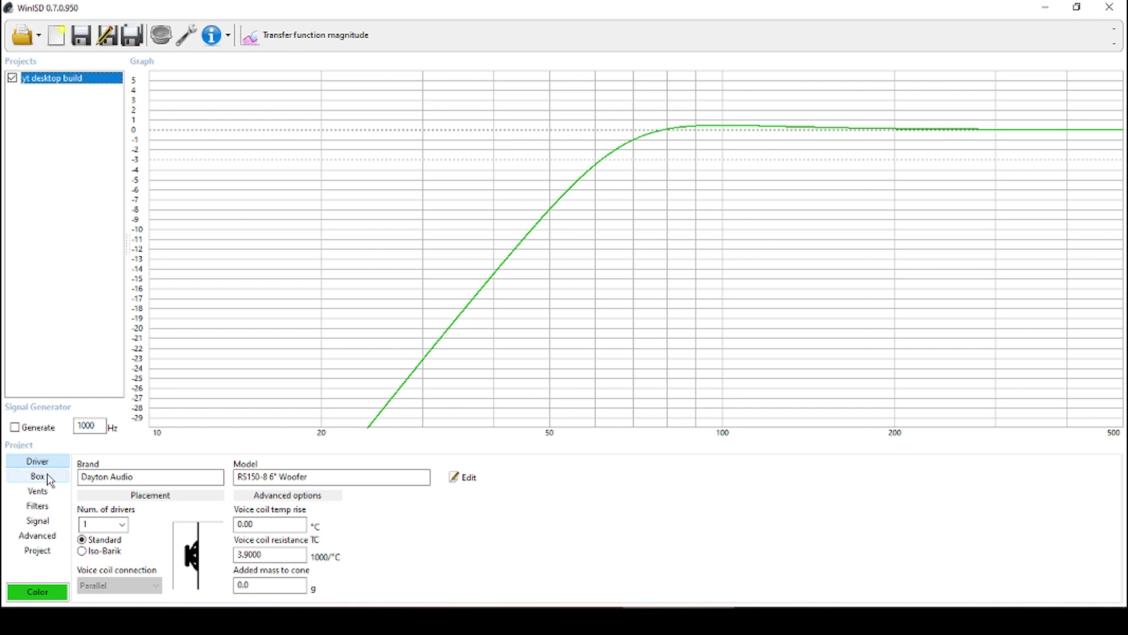
- Check the box tuning and vent diameter, then look over the filter, signal, advanced and project pages
click(38, 476)
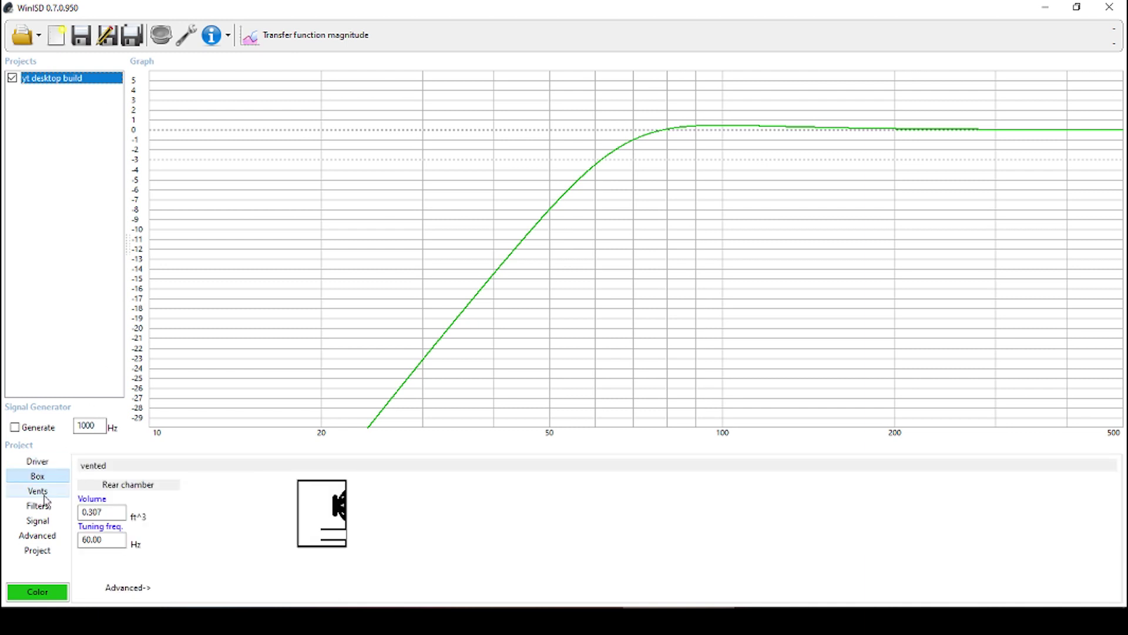
click(116, 541)
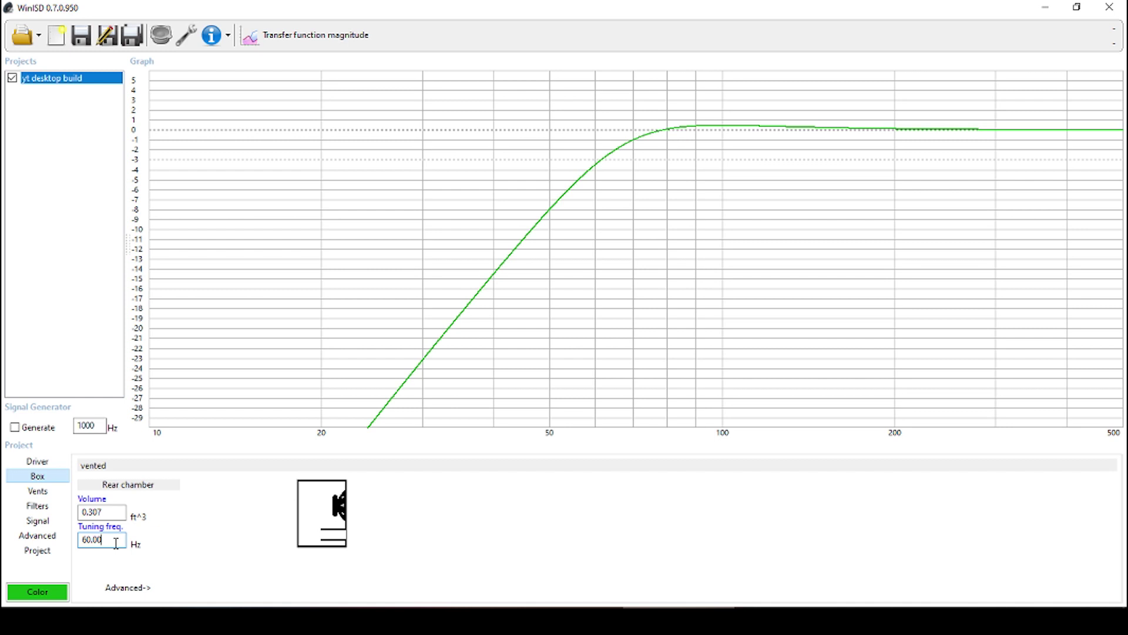
click(37, 491)
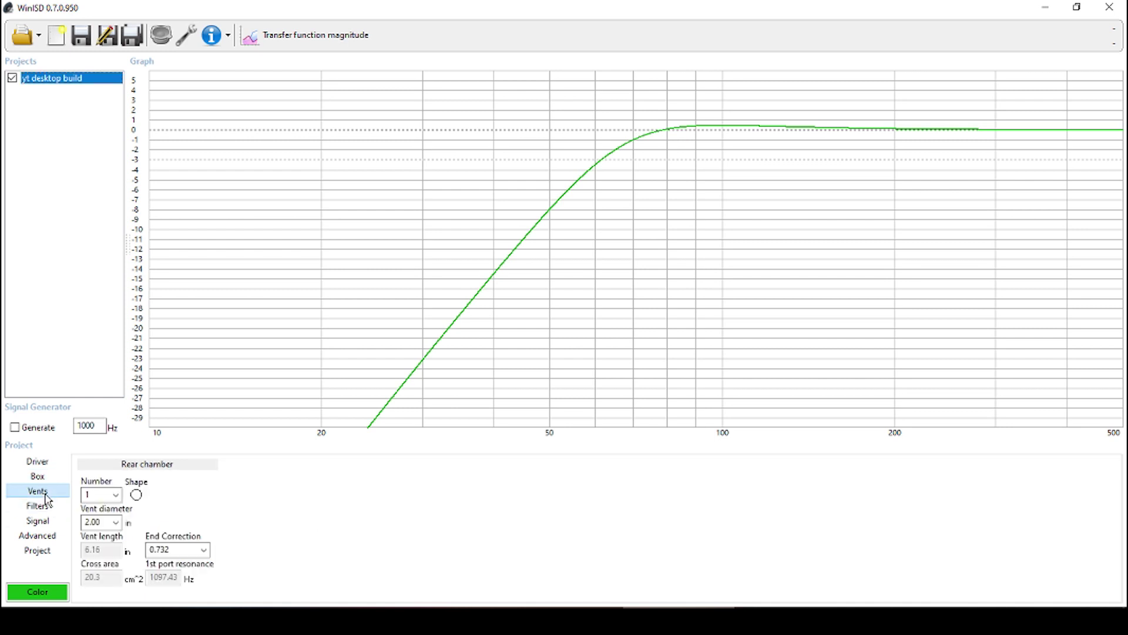
click(103, 522)
click(40, 509)
click(39, 520)
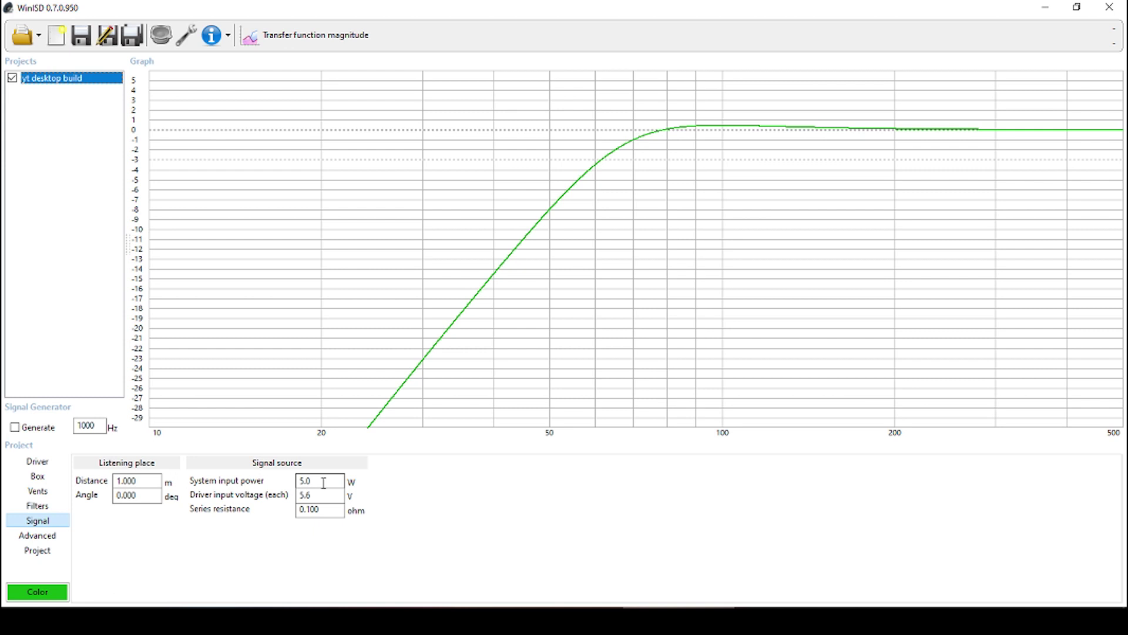
click(39, 536)
click(43, 551)
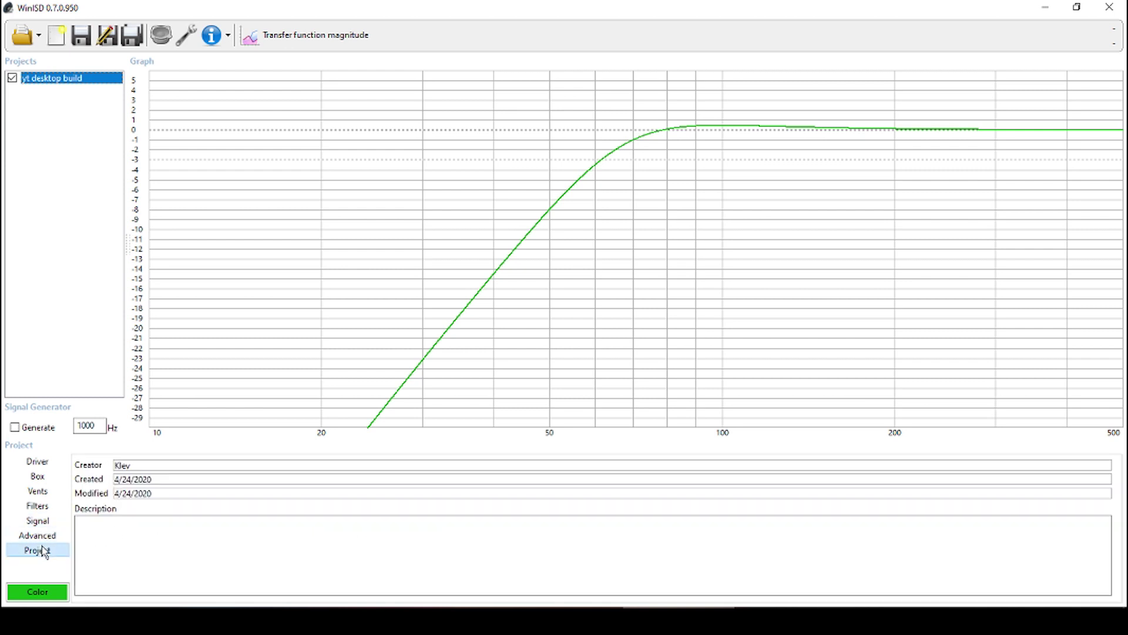
- Return to the Box page and select the 0.307 ft³ box volume value
click(37, 475)
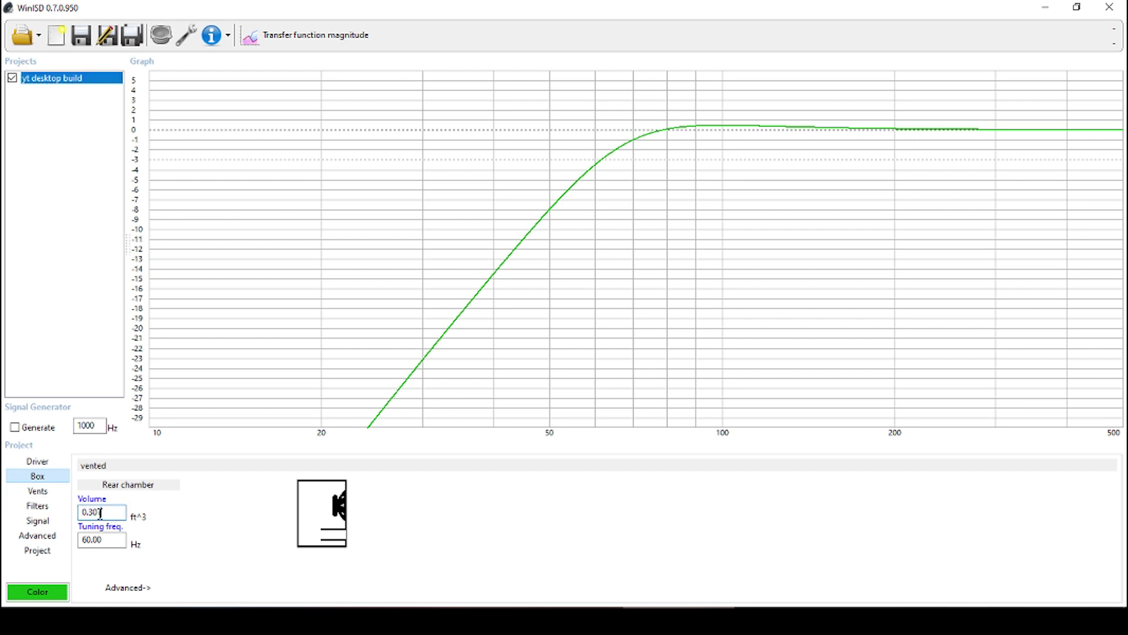
drag(109, 517, 74, 514)
click(124, 513)
drag(106, 515, 73, 514)
click(111, 514)
- Copy the12volt box-calculator link from the design notes and load it in a new tab
key(alt+Tab)
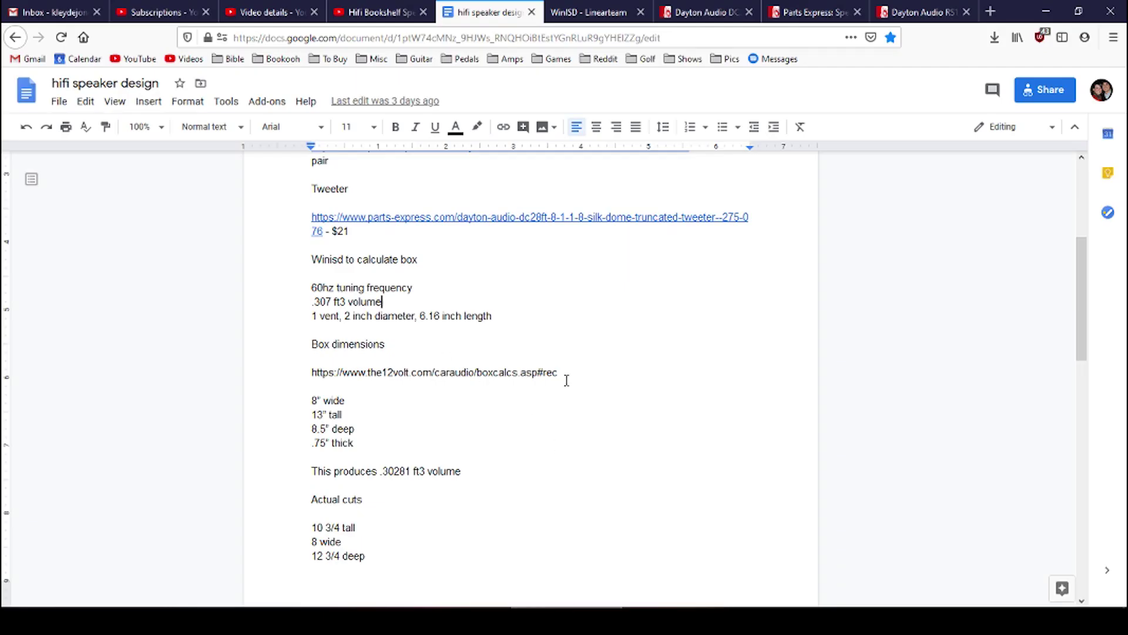
drag(561, 374, 300, 370)
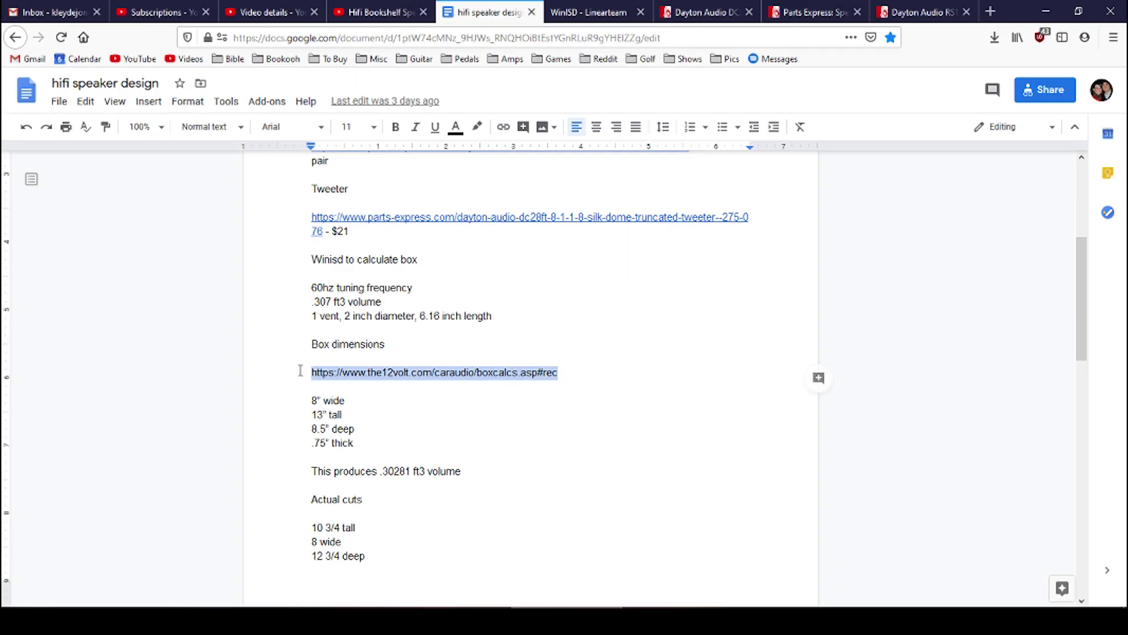
right_click(375, 370)
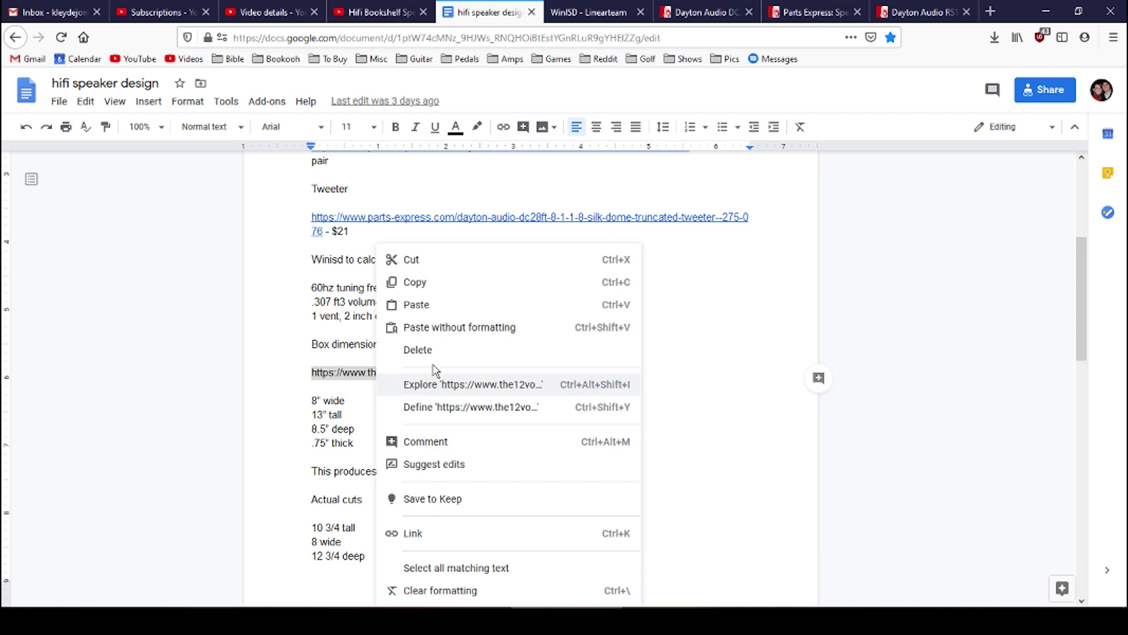
click(433, 282)
click(990, 11)
right_click(796, 44)
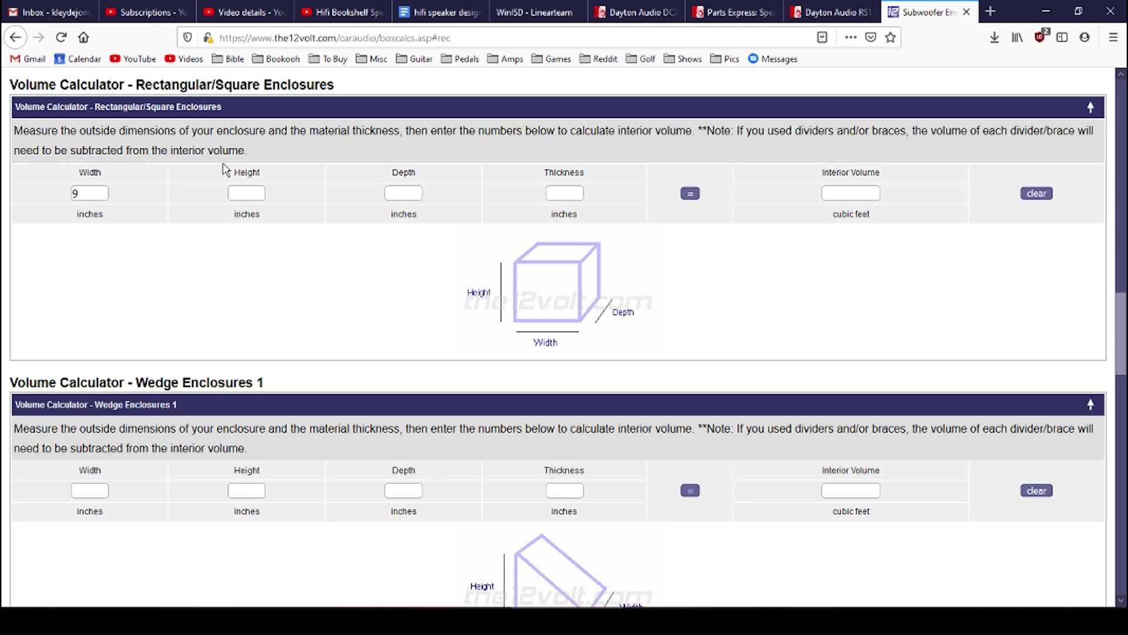
- Enter trial box dimensions with .75 inch wall thickness and calculate the interior volume
key(Tab)
text(13)
click(579, 196)
text(.78)
drag(99, 196, 59, 194)
drag(252, 195, 228, 195)
drag(402, 195, 373, 195)
drag(573, 192, 527, 193)
click(580, 195)
click(691, 194)
- Revise width to 8 and height to 9.2, recalculating to 0.30412 cubic feet
drag(234, 194, 197, 193)
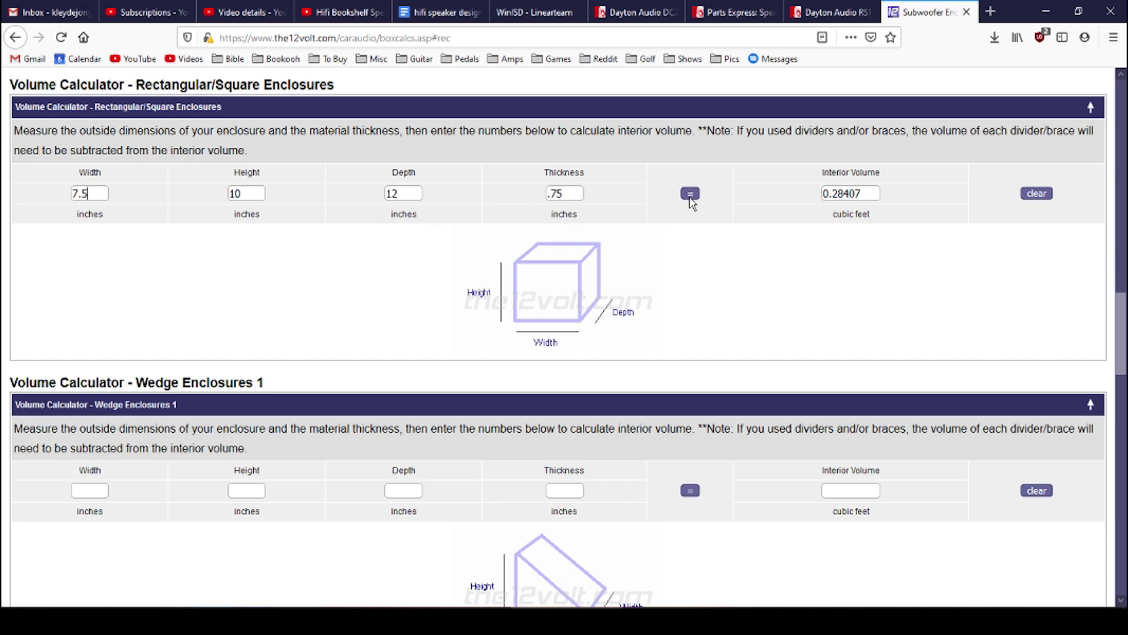
click(691, 194)
drag(103, 194, 39, 190)
text(8)
drag(258, 194, 202, 200)
text(9)
click(691, 195)
click(262, 194)
click(696, 195)
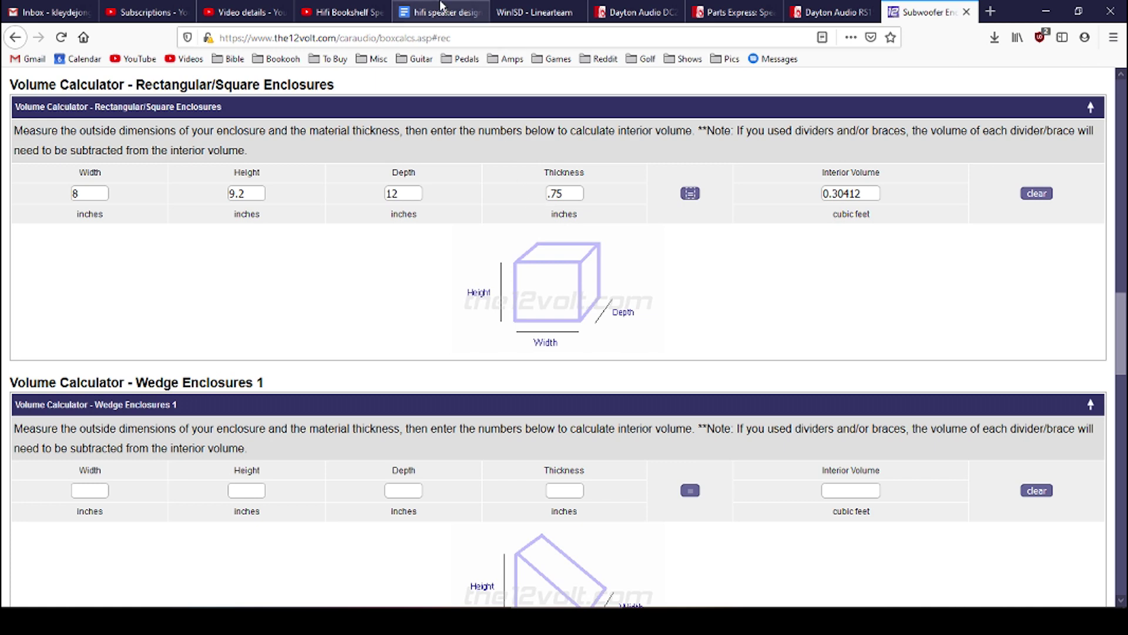
- Search Google for xsim and open the 'XSim free crossover designer - diyAudio' thread
click(441, 12)
scroll(579, 302, down, 5)
scroll(536, 354, down, 1)
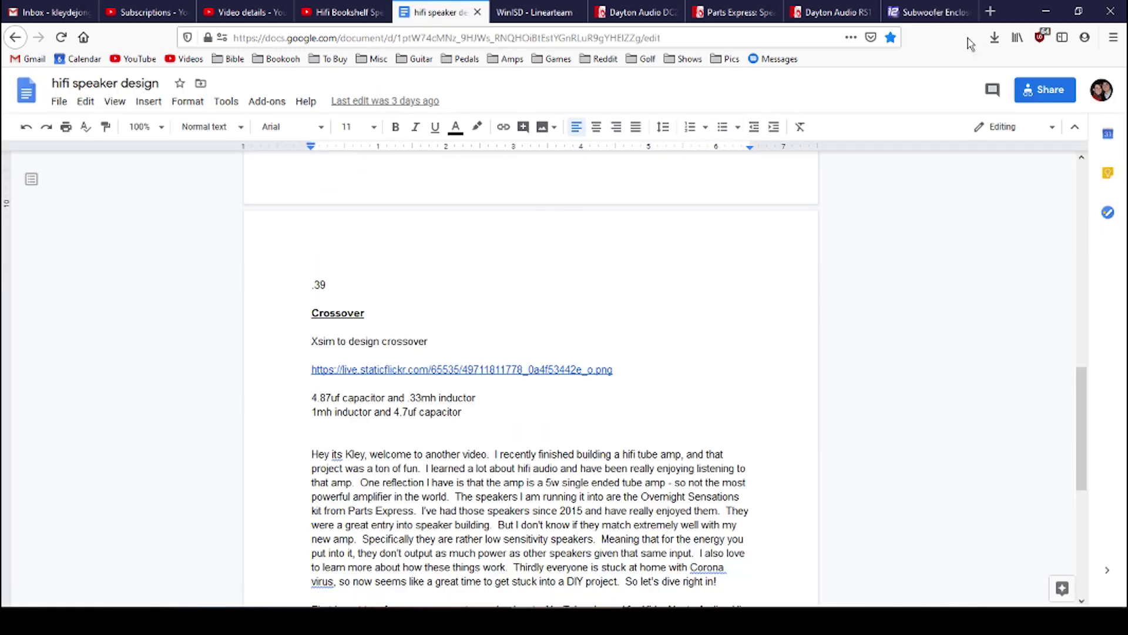
click(990, 13)
click(649, 37)
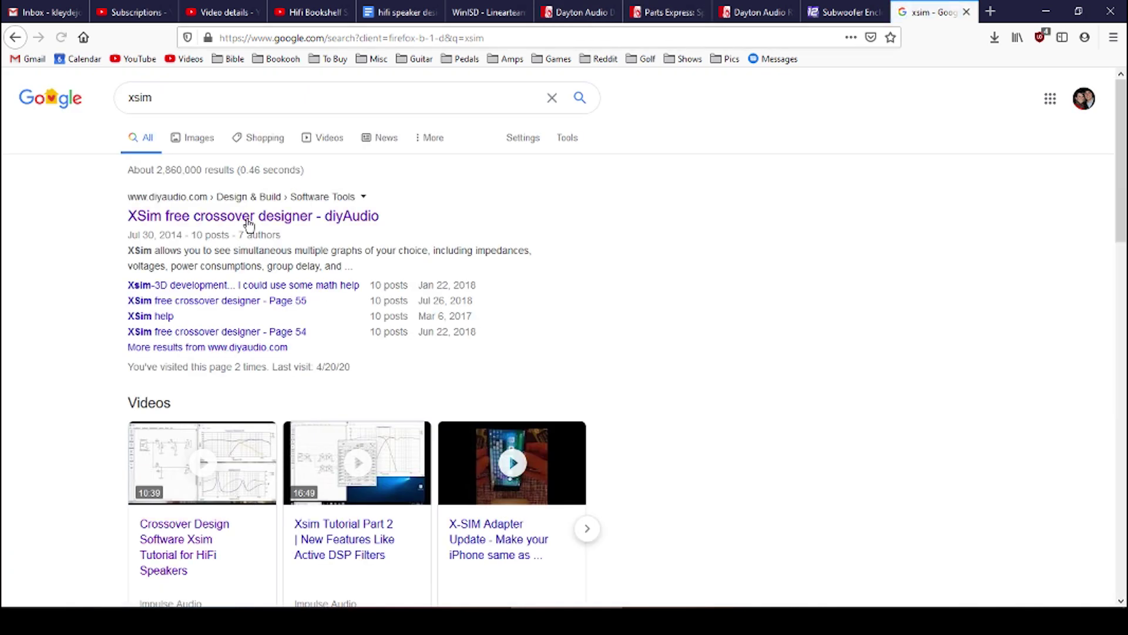
click(253, 225)
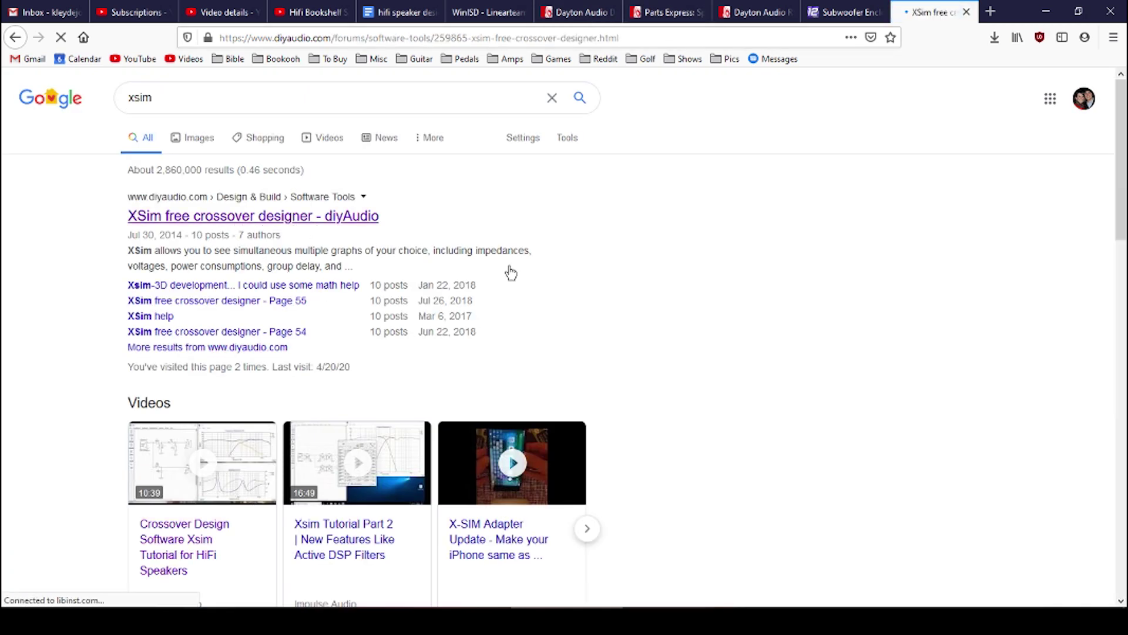
scroll(536, 193, down, 7)
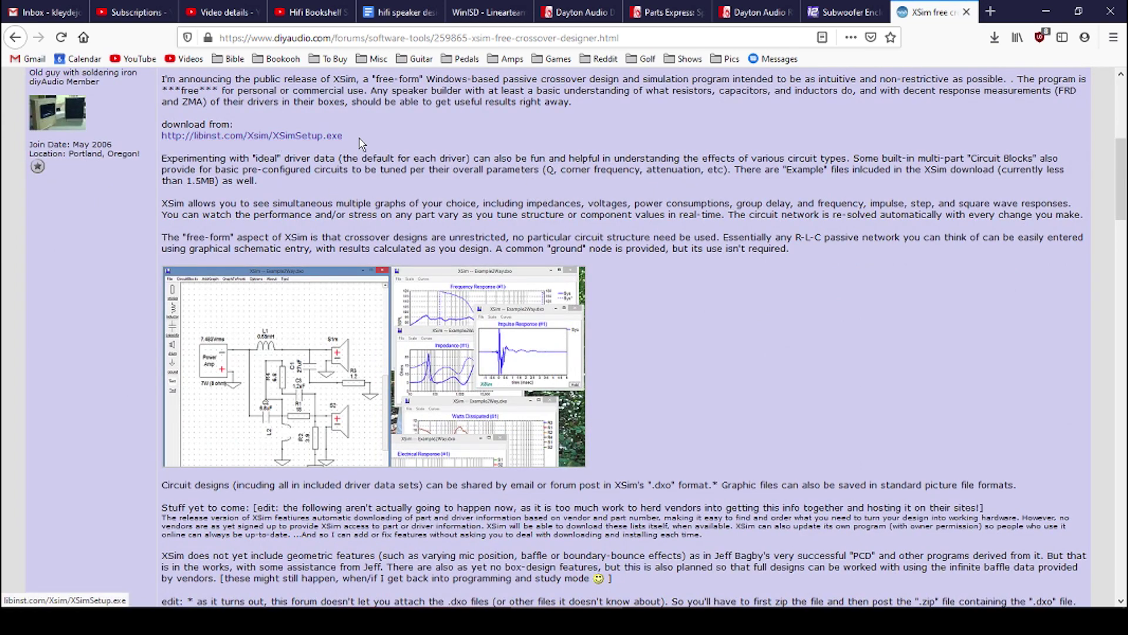
scroll(440, 160, up, 2)
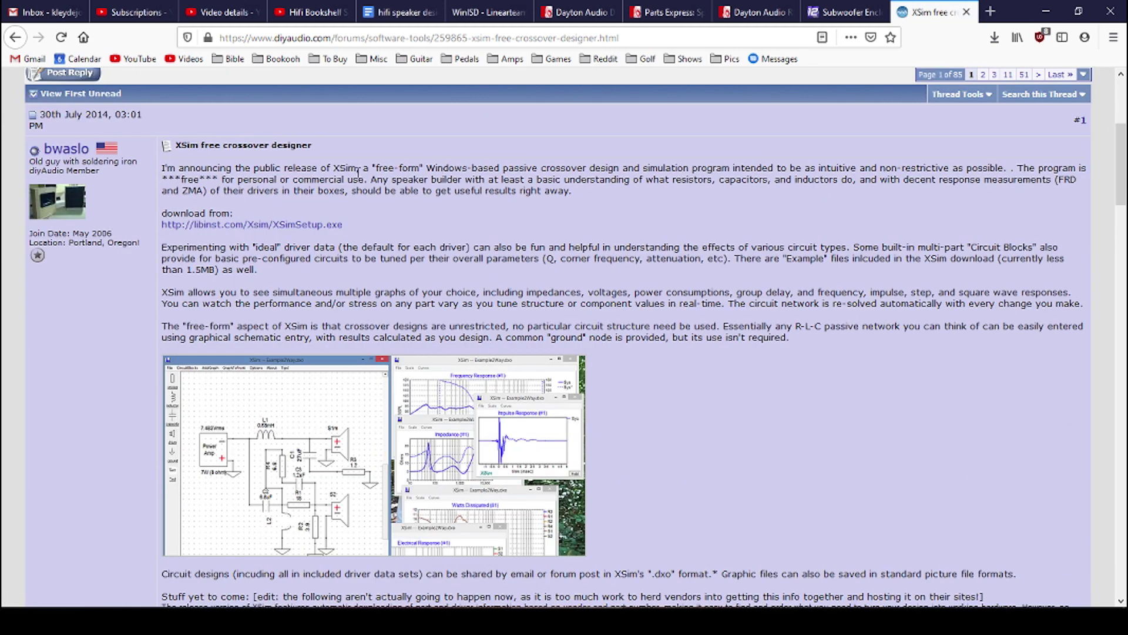
scroll(588, 214, down, 2)
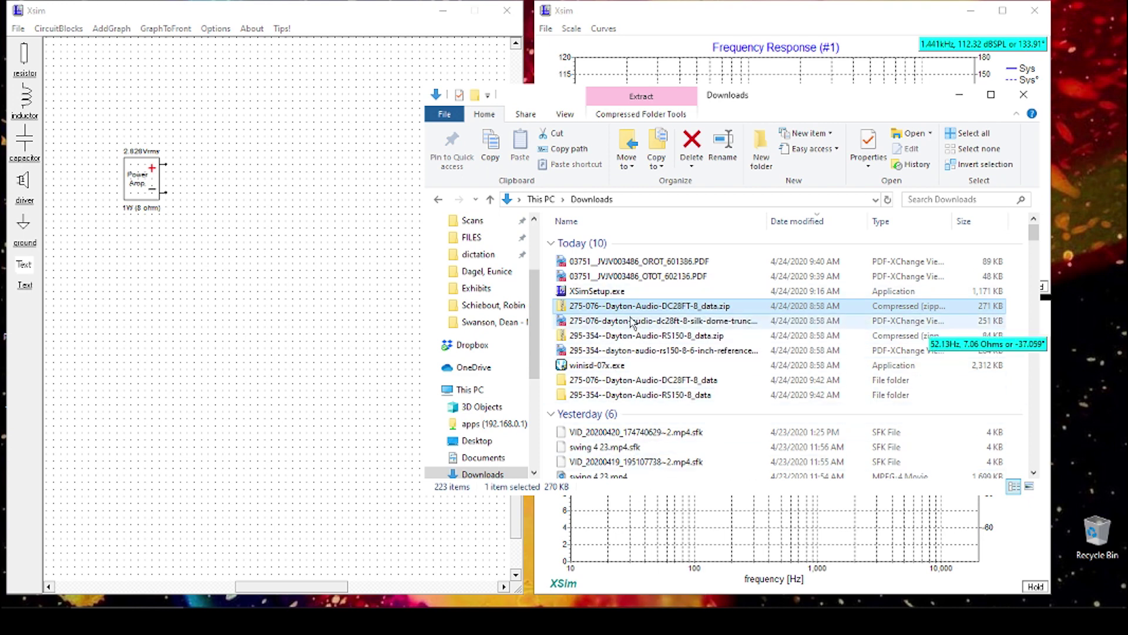
- Show the DC28FT-8 tweeter page's Manuals & Resources, then open the Downloads folder
key(alt+Tab)
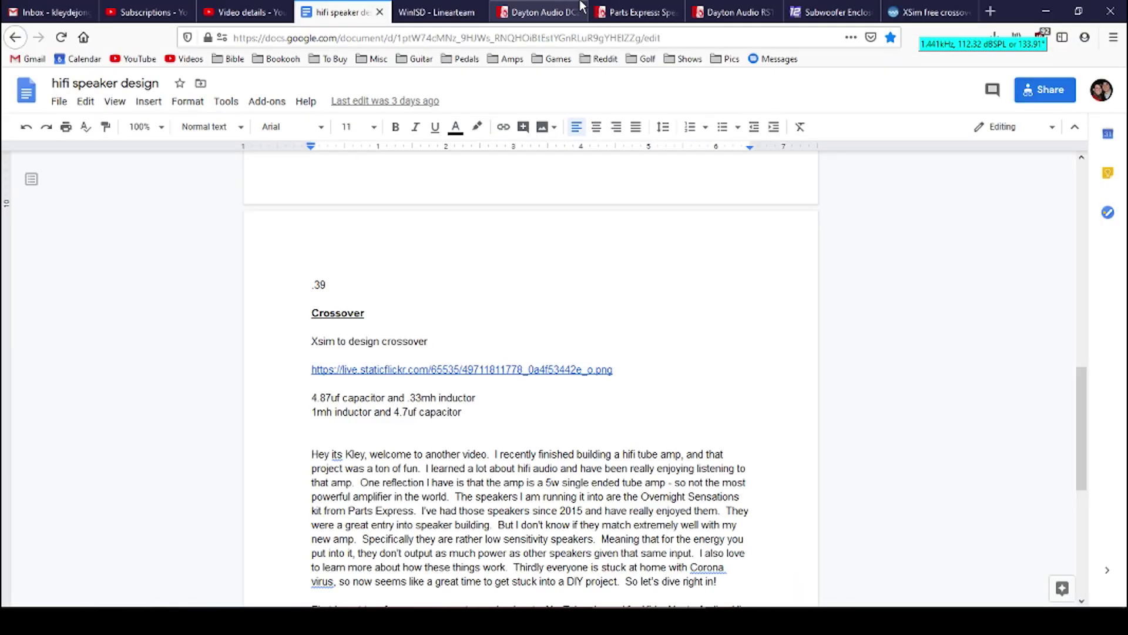
click(624, 11)
scroll(612, 357, down, 7)
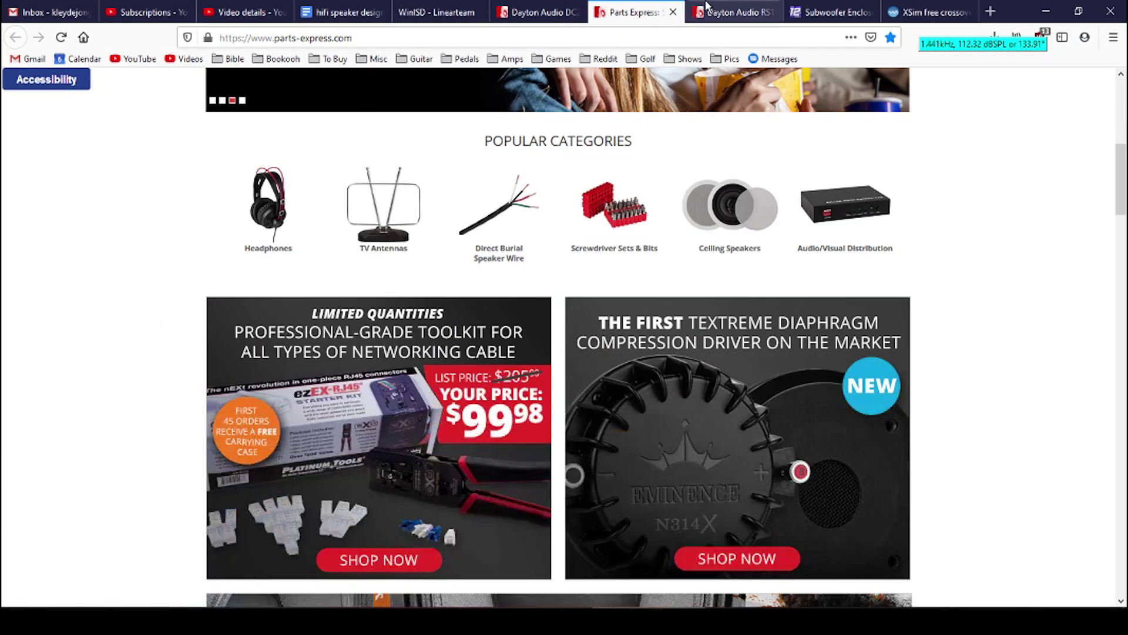
click(726, 10)
drag(215, 220, 438, 222)
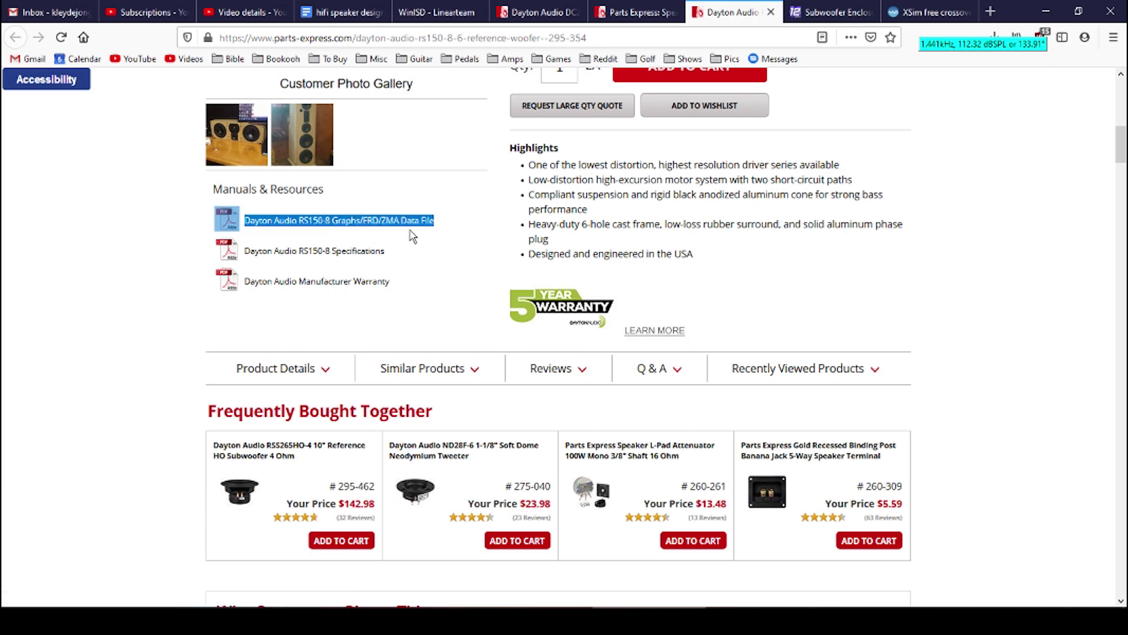
click(457, 232)
drag(538, 12, 638, 7)
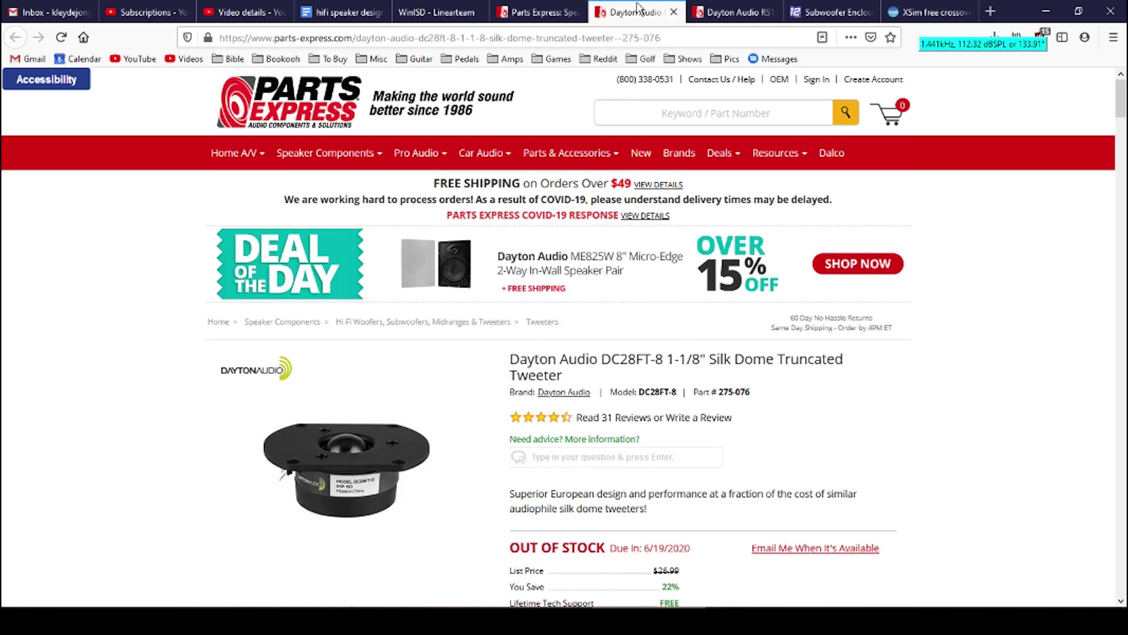
scroll(393, 235, down, 10)
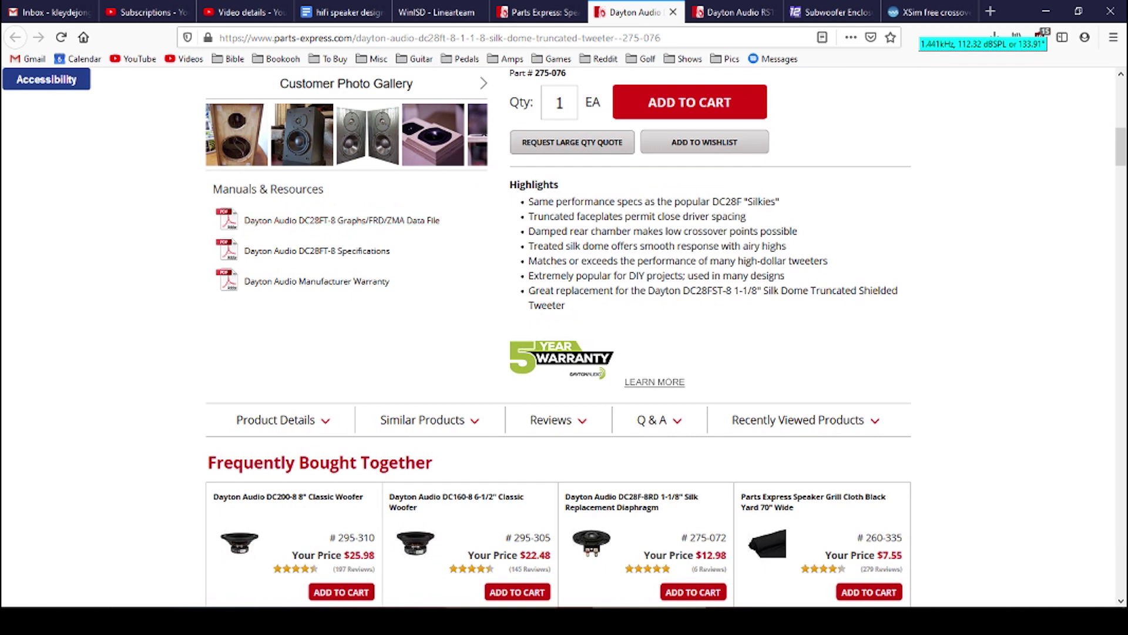
click(126, 608)
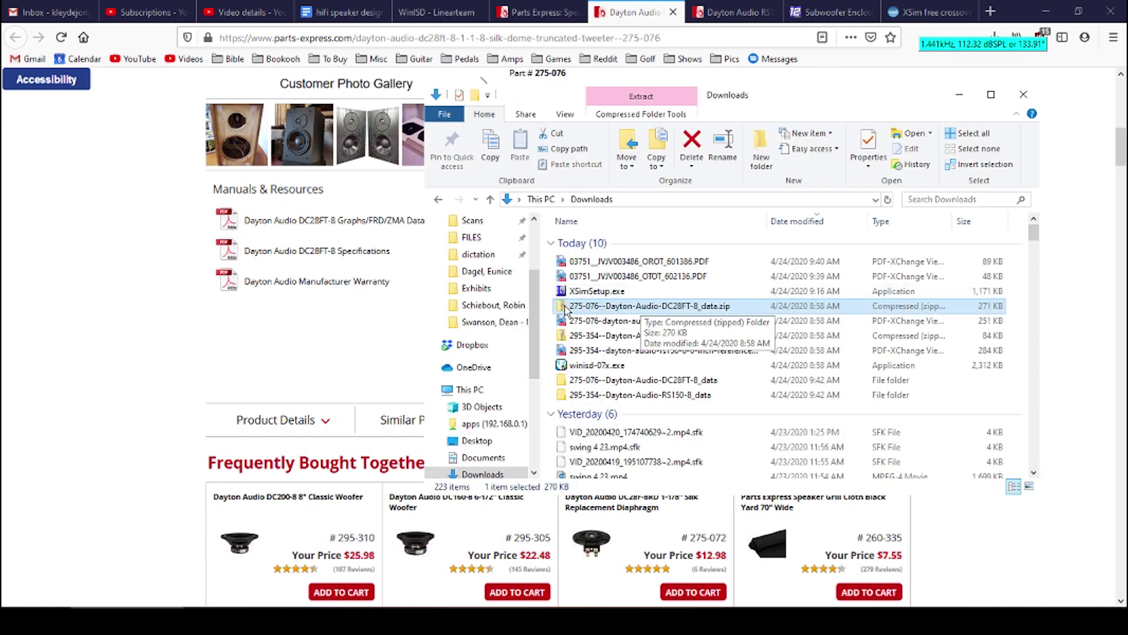
- Extract the 295-354 RS150-8 data zip into its own folder in Downloads
double_click(608, 335)
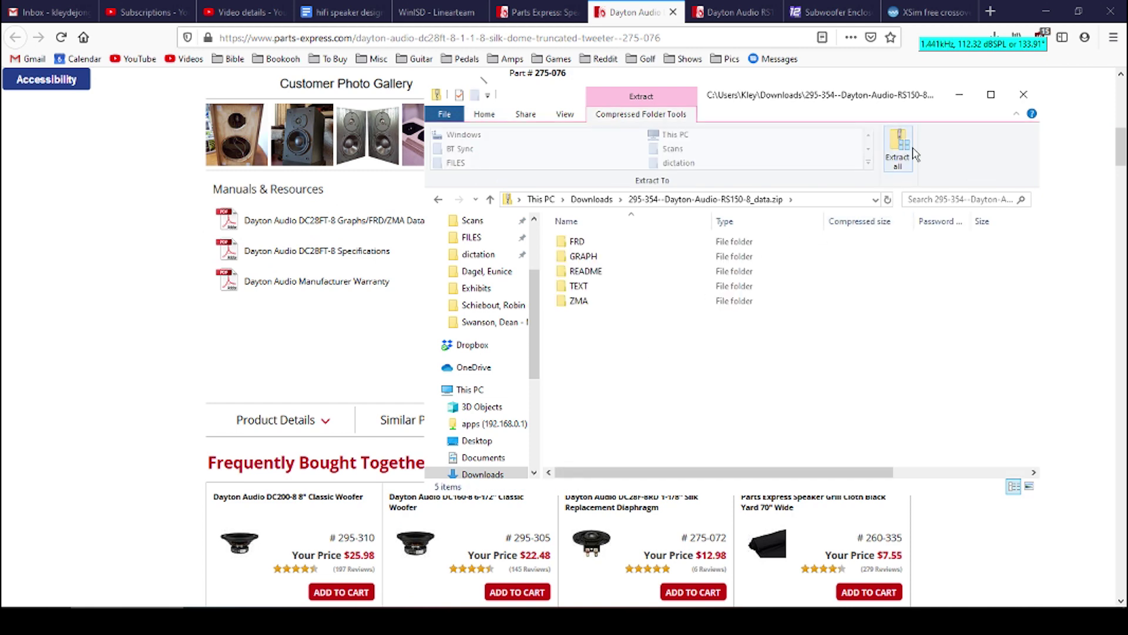
click(903, 154)
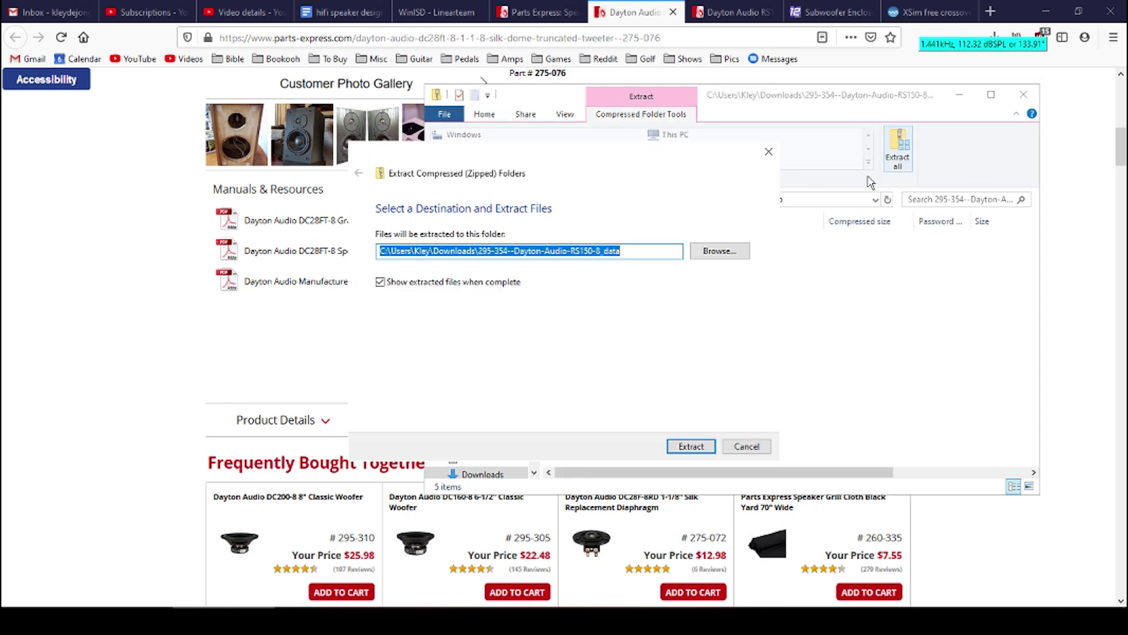
click(705, 447)
click(593, 201)
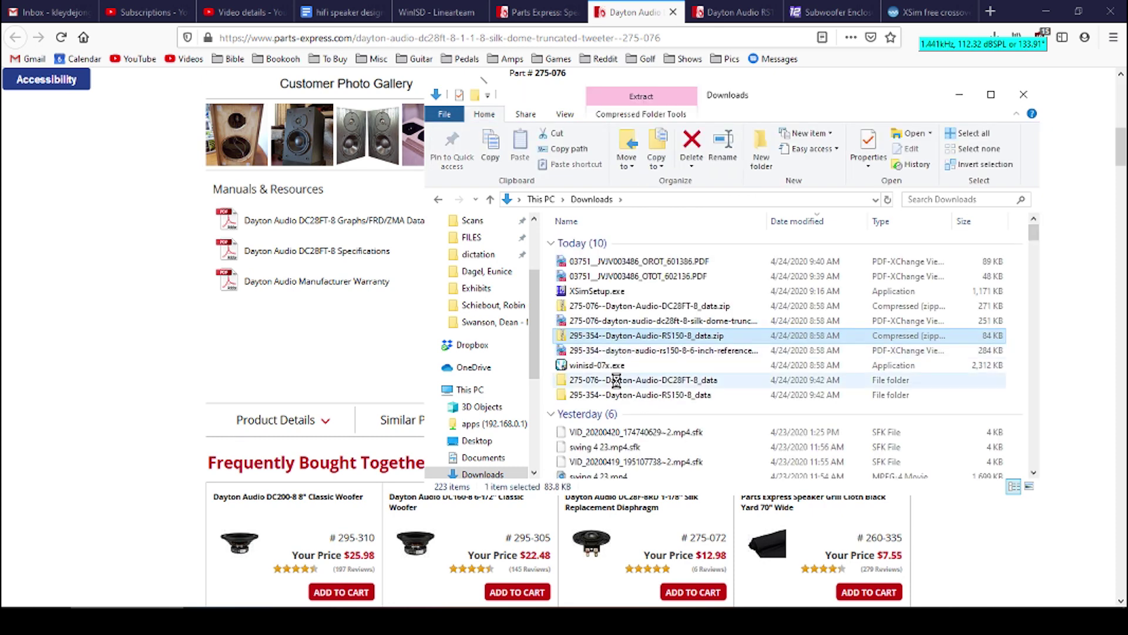
click(620, 382)
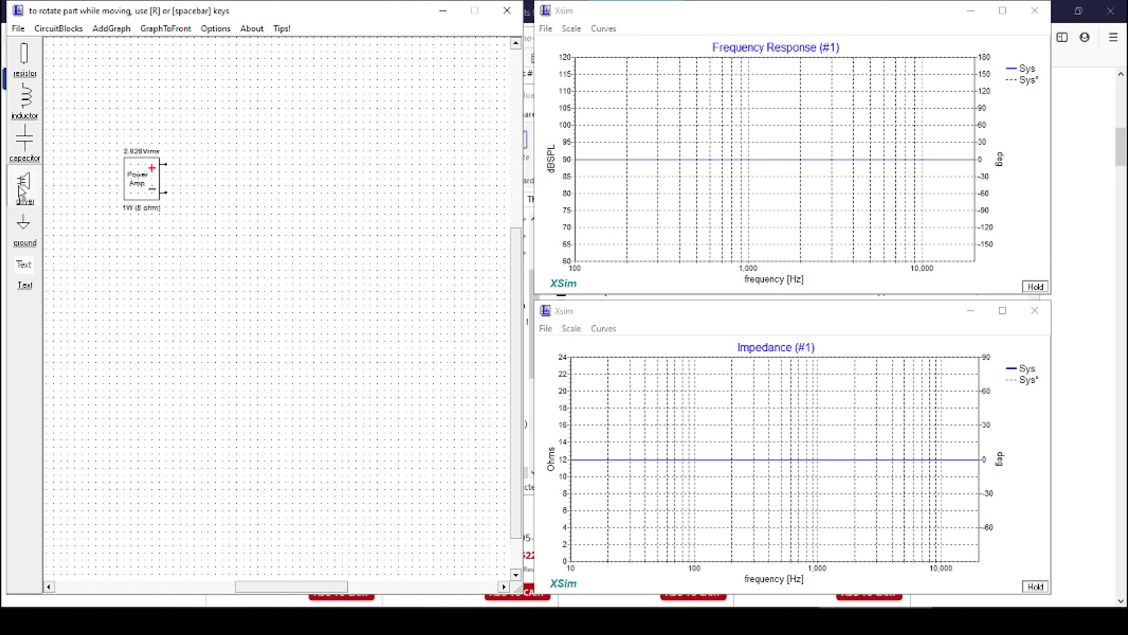
- Place driver S1 to the right of the amplifier and name it tweeter
drag(23, 189, 460, 187)
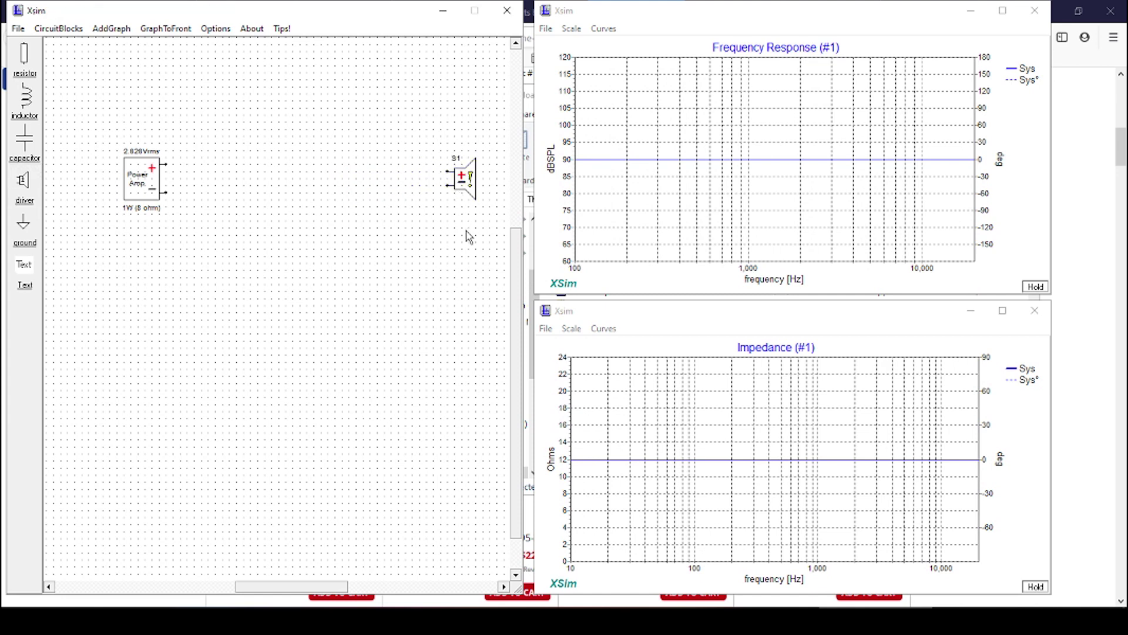
right_click(461, 182)
click(461, 178)
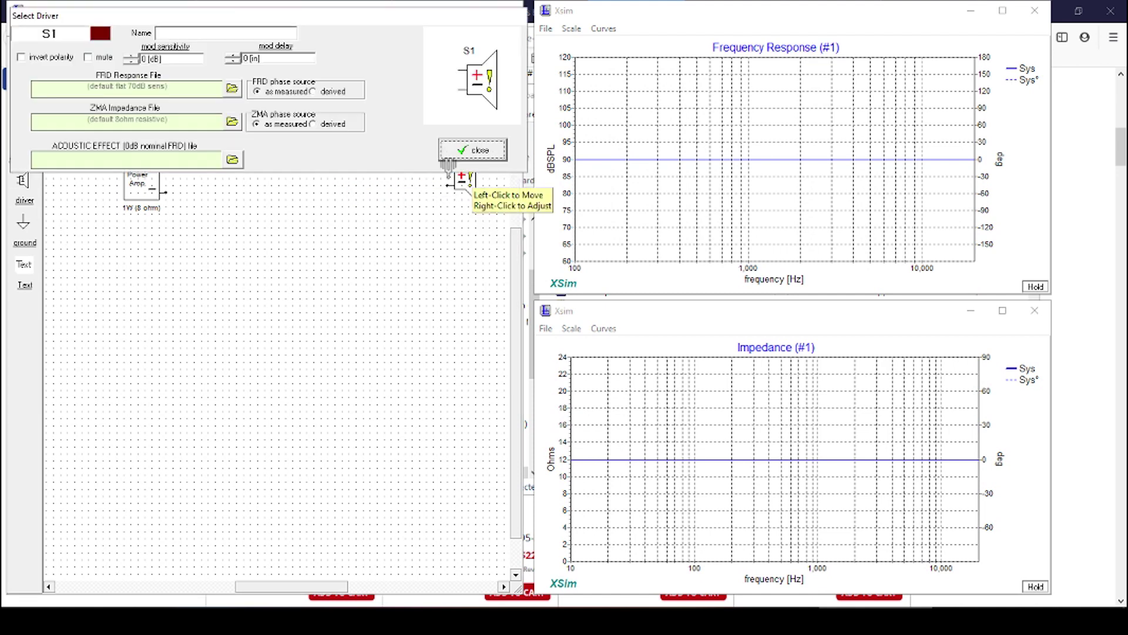
click(200, 34)
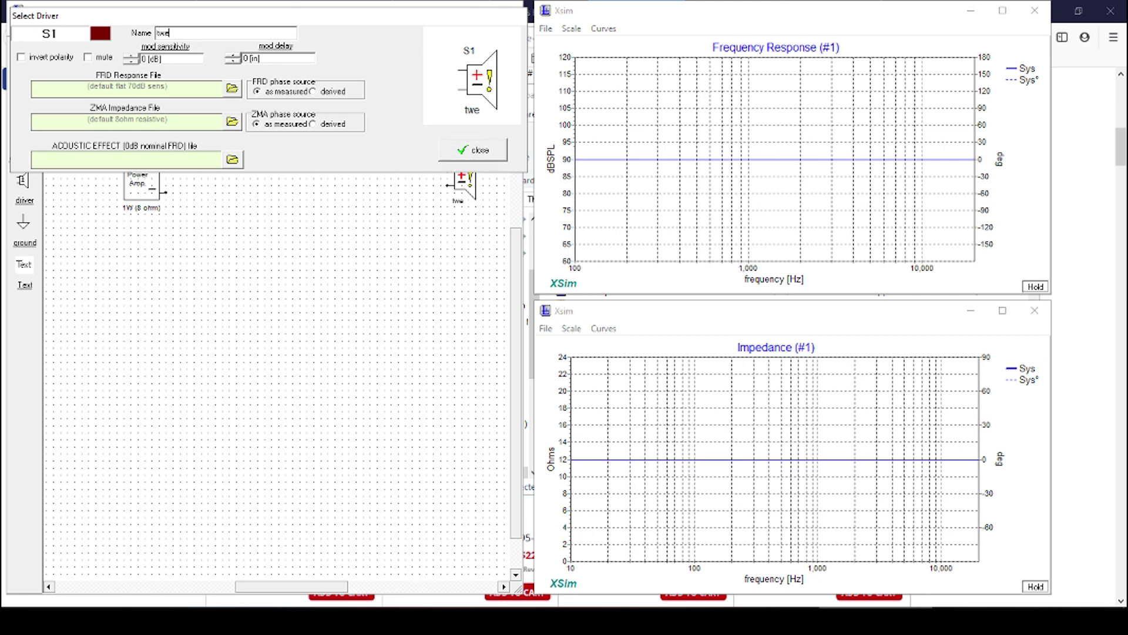
text(tweeter)
click(230, 92)
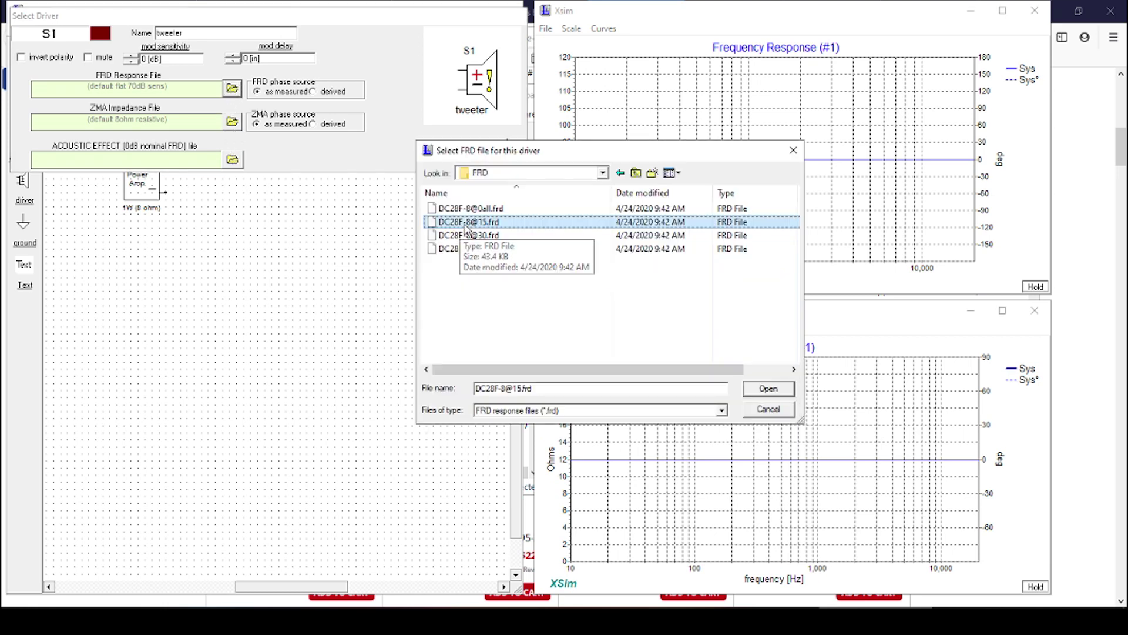
double_click(477, 209)
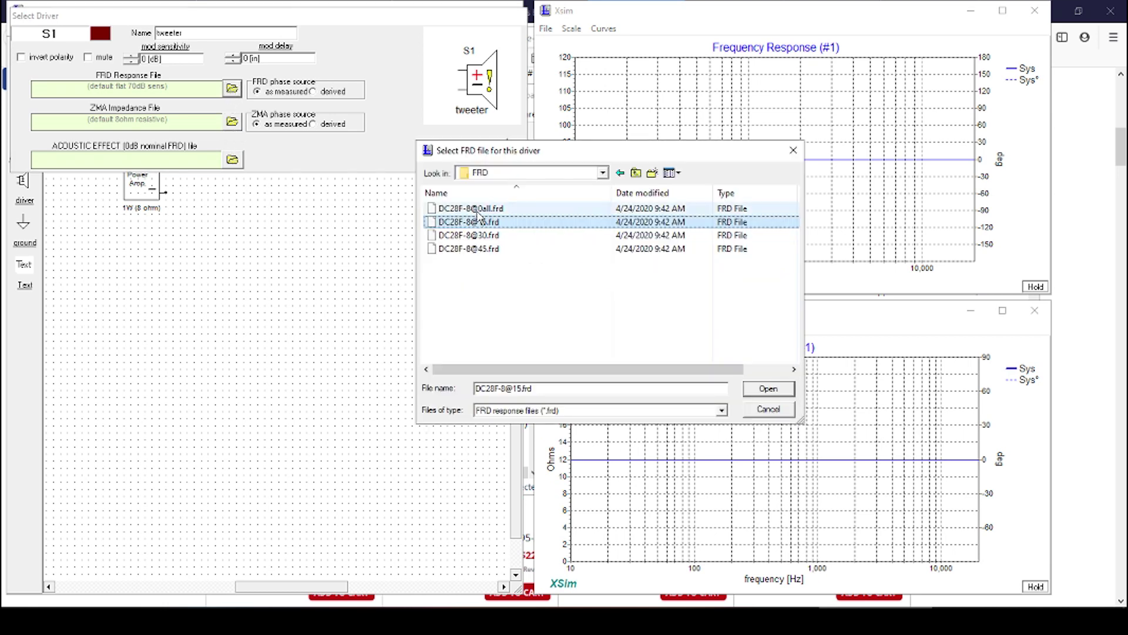
click(233, 90)
double_click(494, 218)
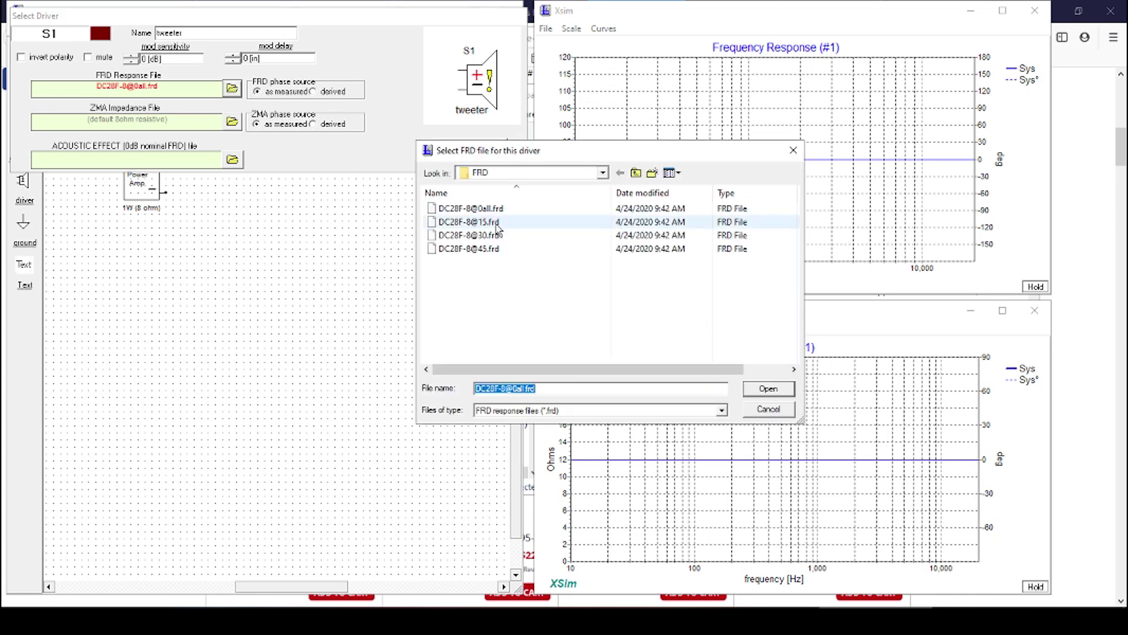
click(234, 90)
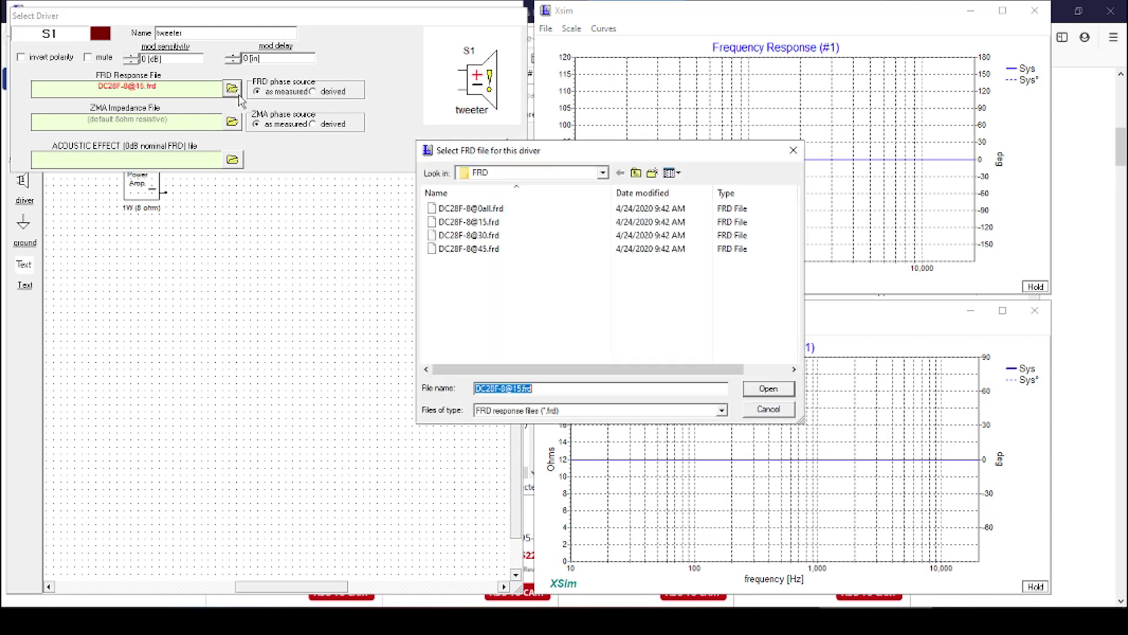
click(483, 209)
double_click(483, 210)
click(473, 149)
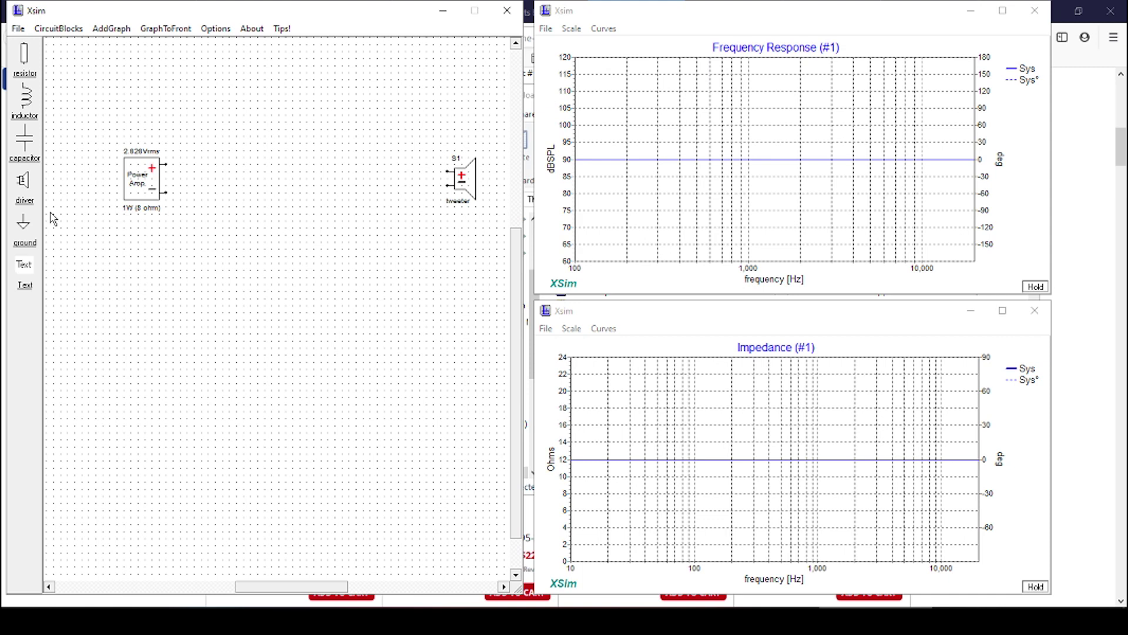
- Place driver S2 at the schematic's lower right and name it woofer
click(24, 181)
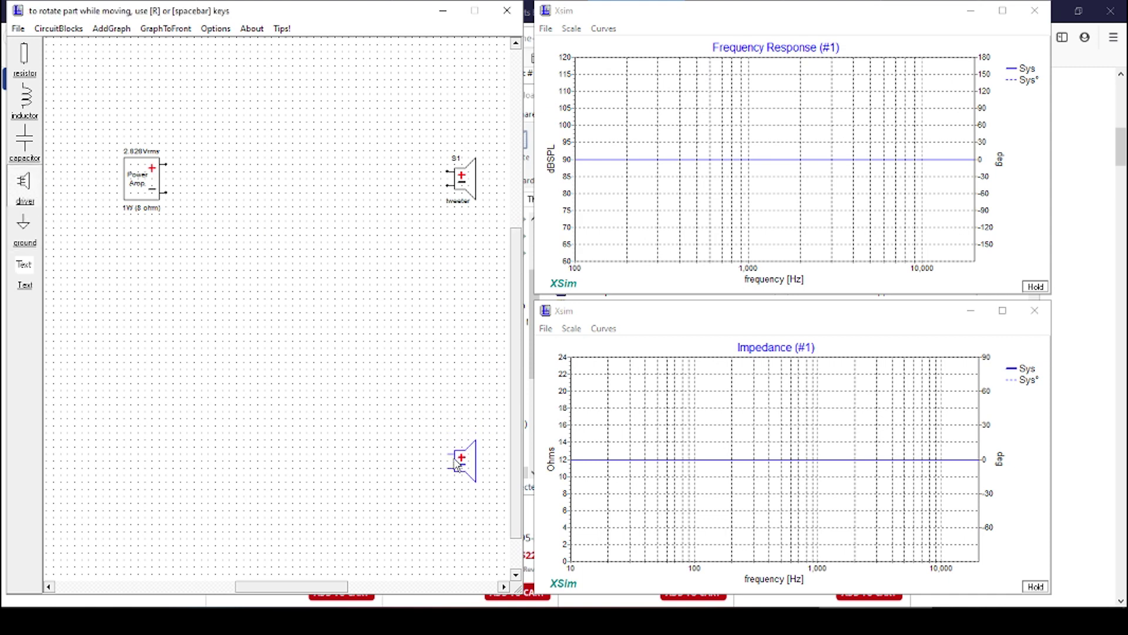
click(457, 464)
right_click(480, 453)
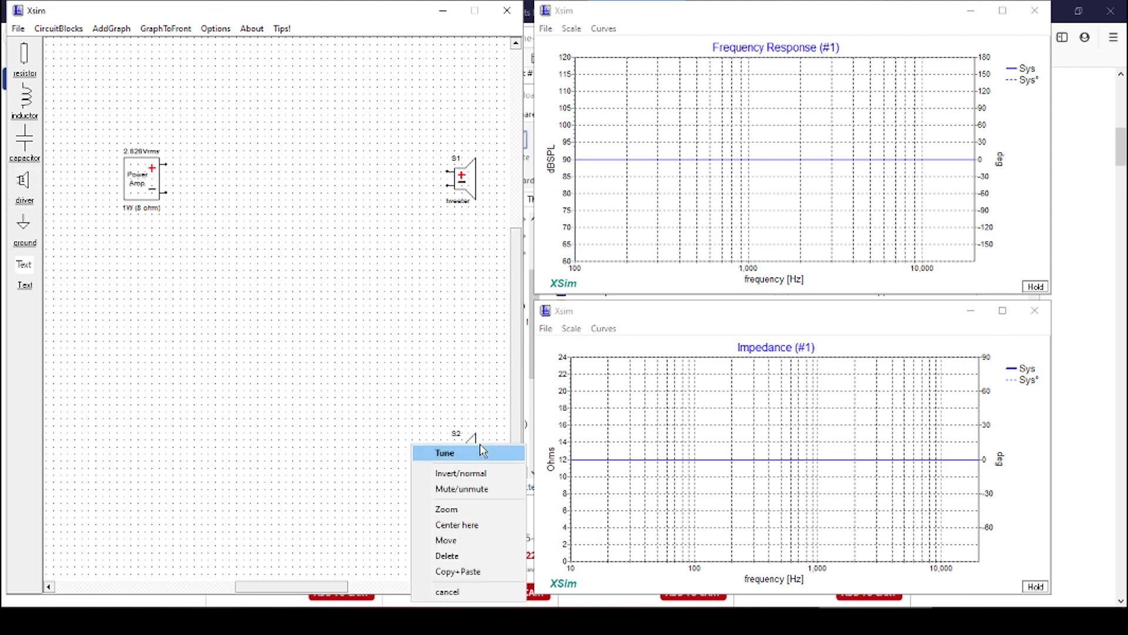
click(478, 459)
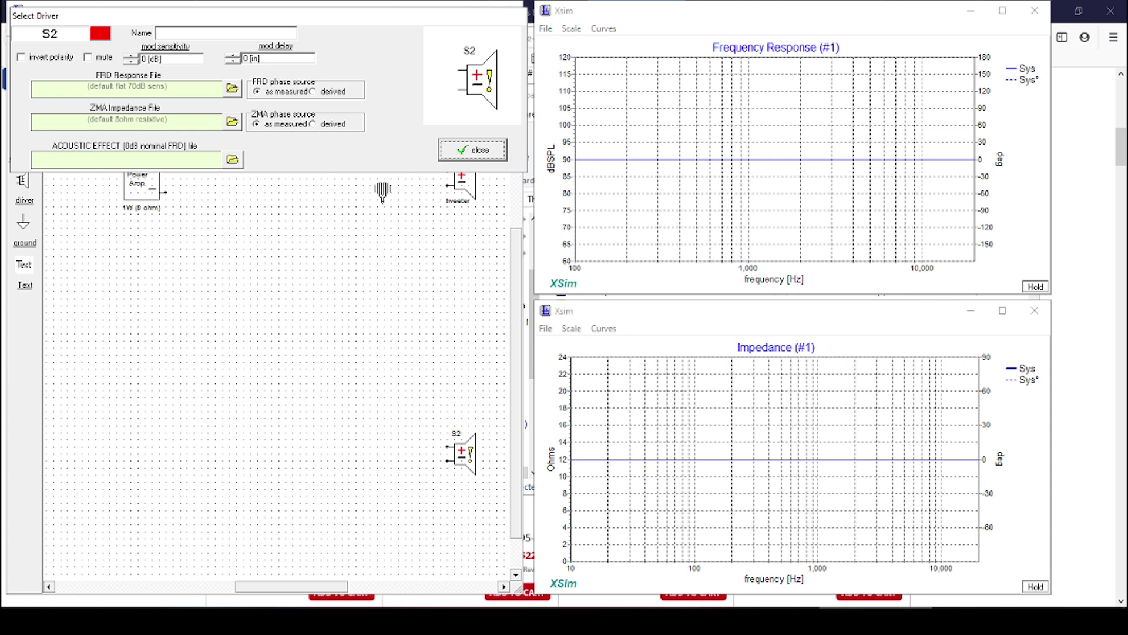
click(197, 33)
text(woofer1)
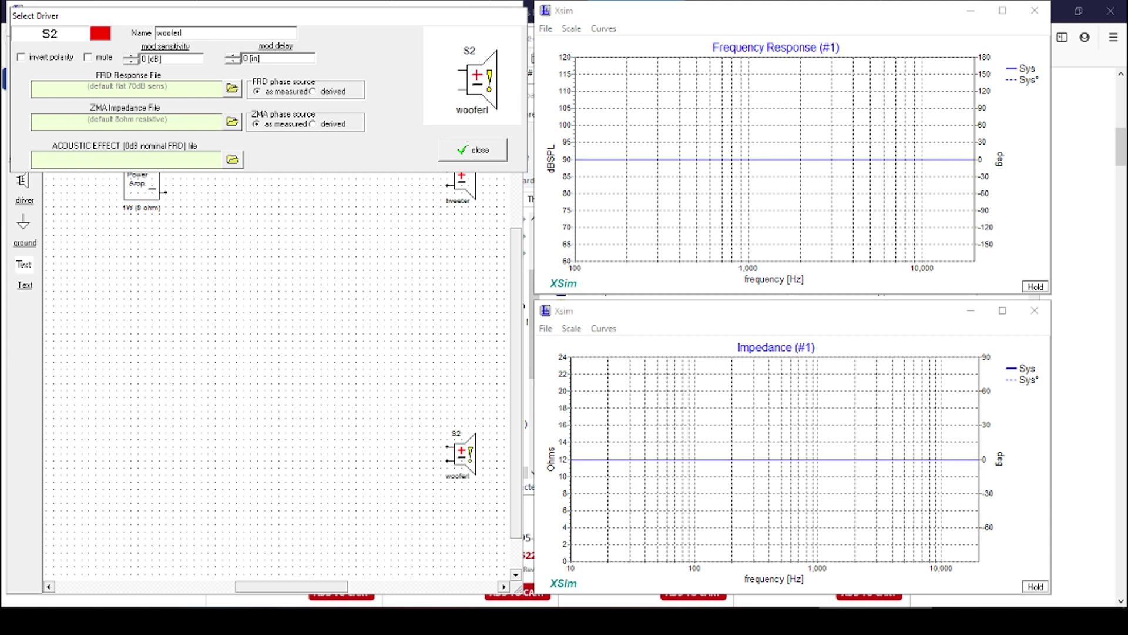
key(BackSpace)
click(232, 88)
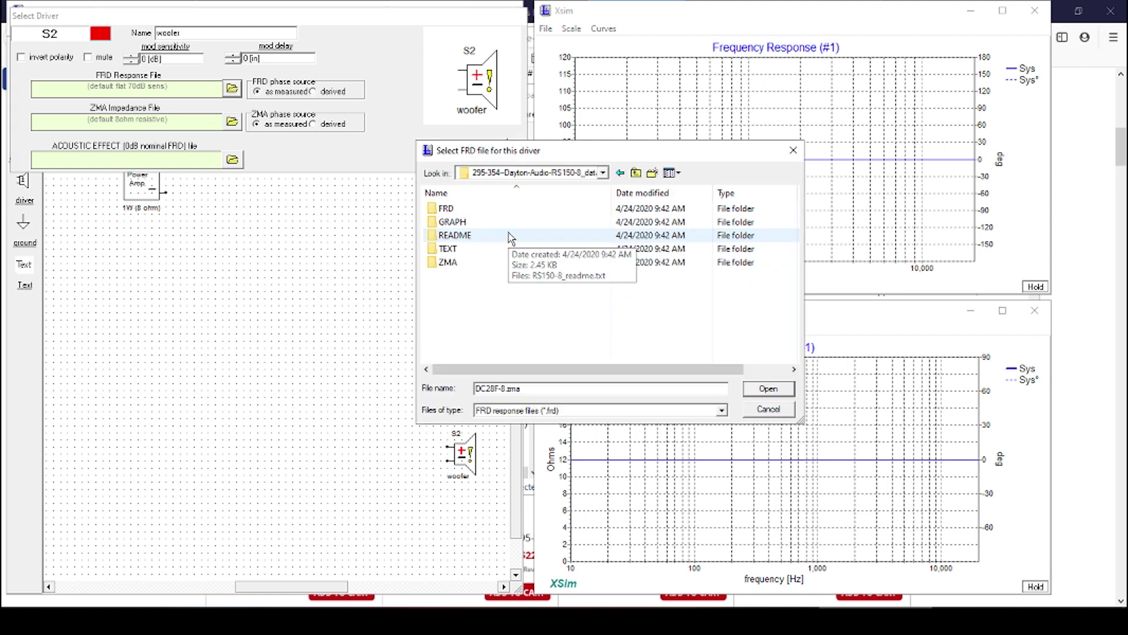
double_click(459, 212)
double_click(481, 212)
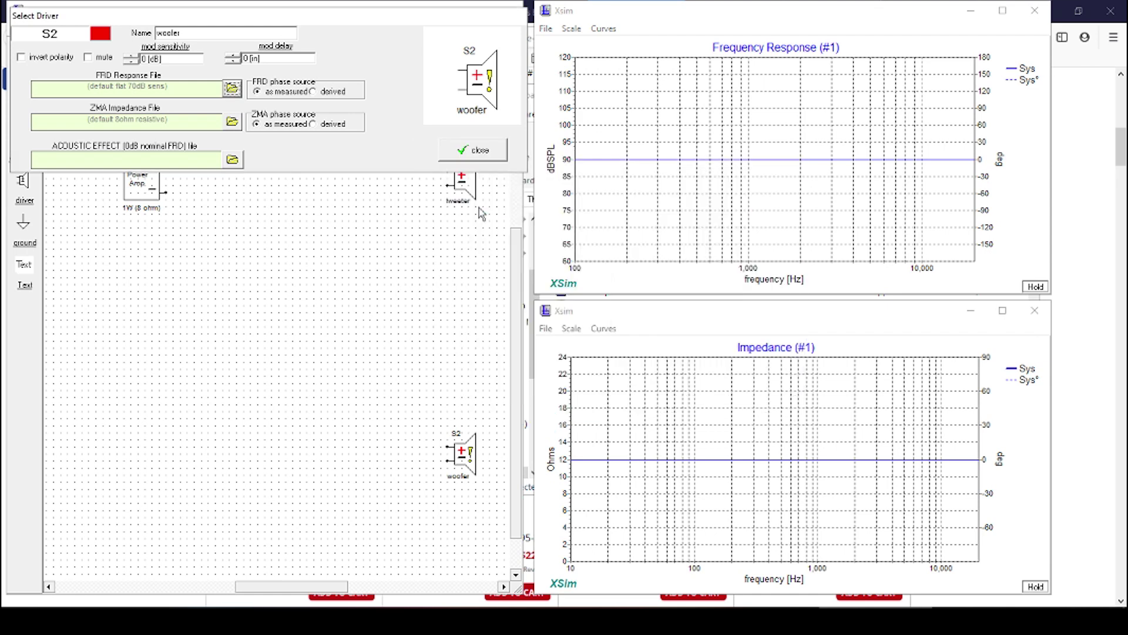
click(232, 121)
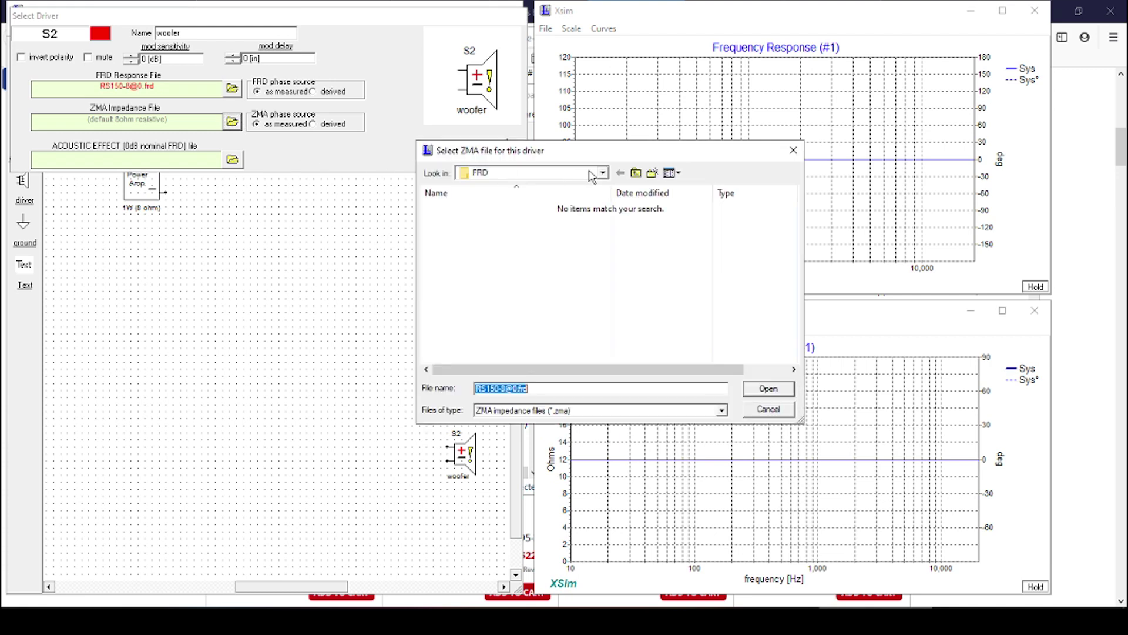
click(635, 172)
double_click(468, 263)
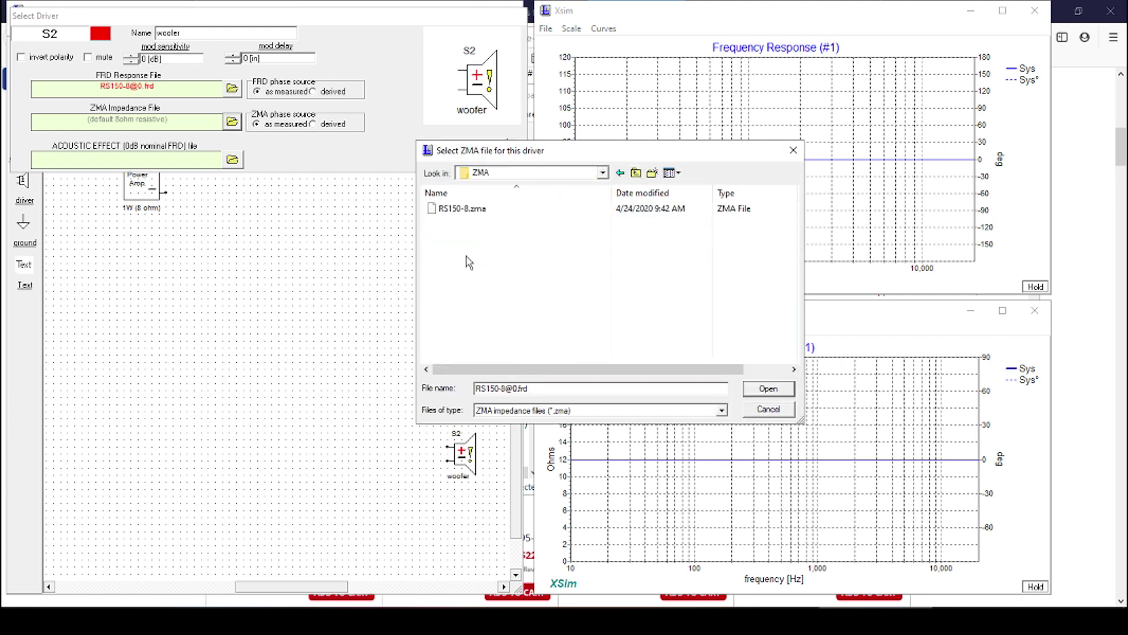
double_click(463, 208)
click(486, 161)
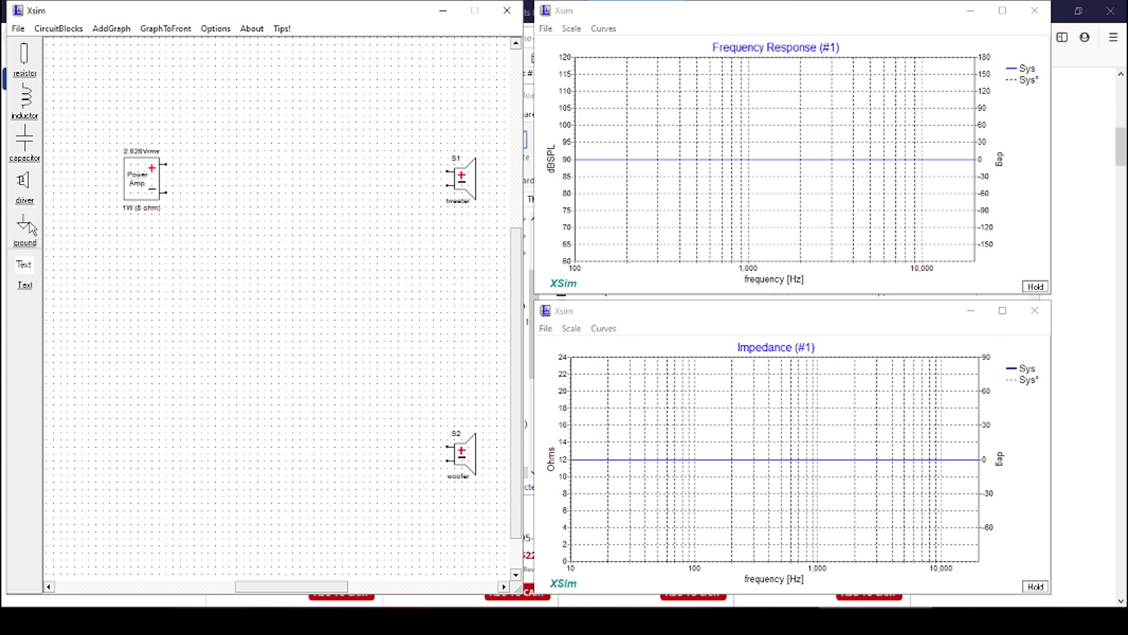
- Ground the amplifier and both drivers, and wire the tweeter to the amp's positive line
drag(27, 227, 168, 204)
drag(25, 226, 449, 194)
drag(23, 230, 456, 176)
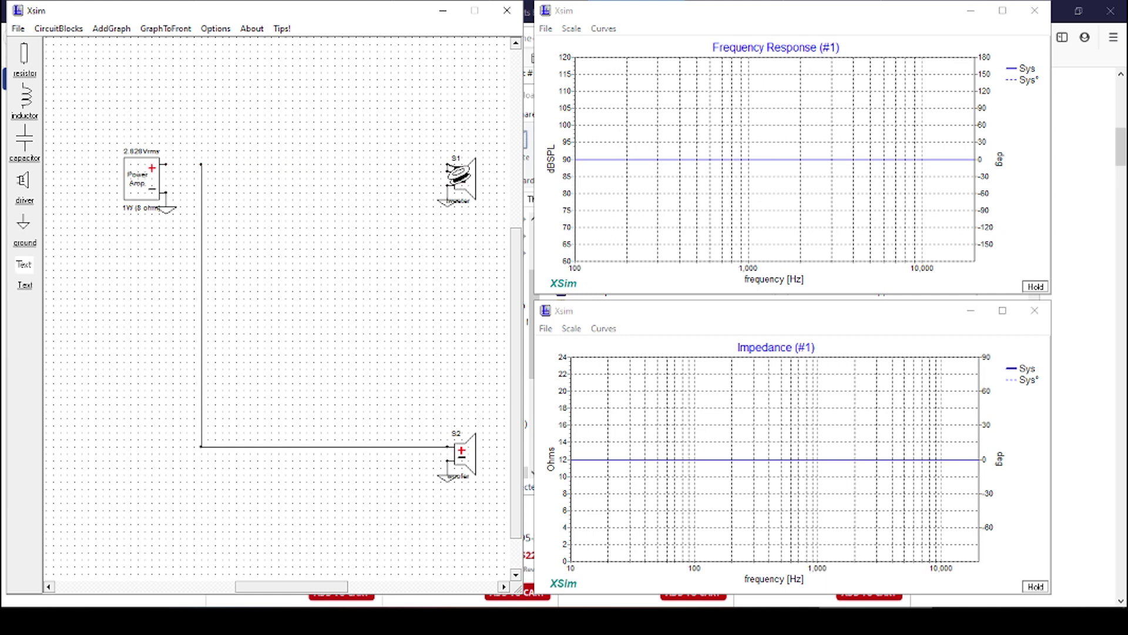
drag(448, 166, 167, 165)
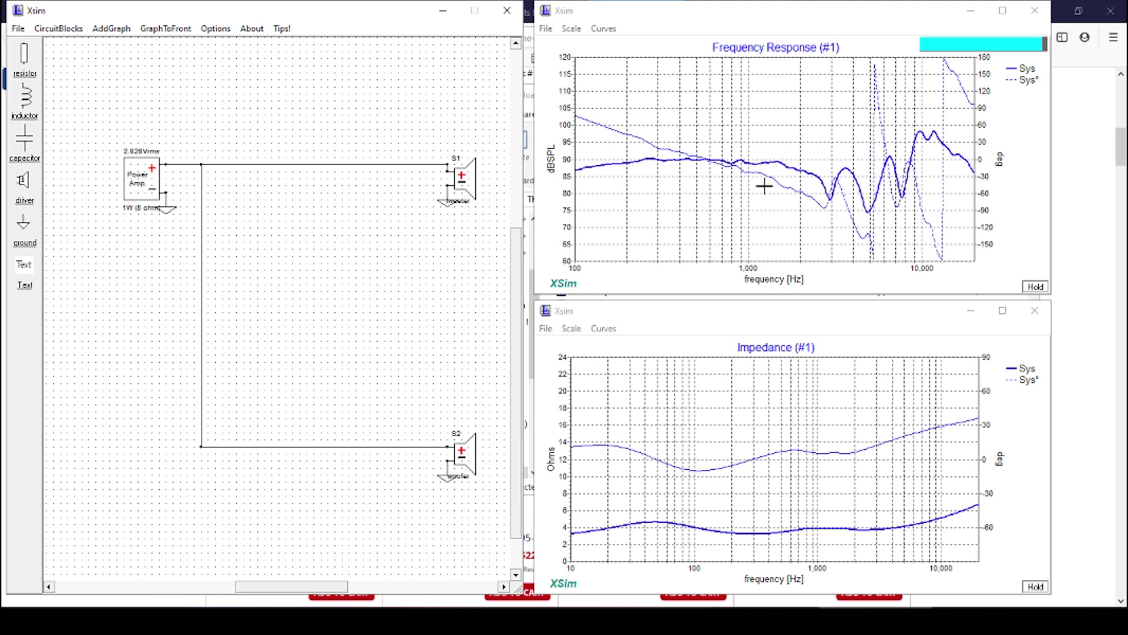
- Set the frequency response graph's minimum frequency to 20 Hz
click(570, 29)
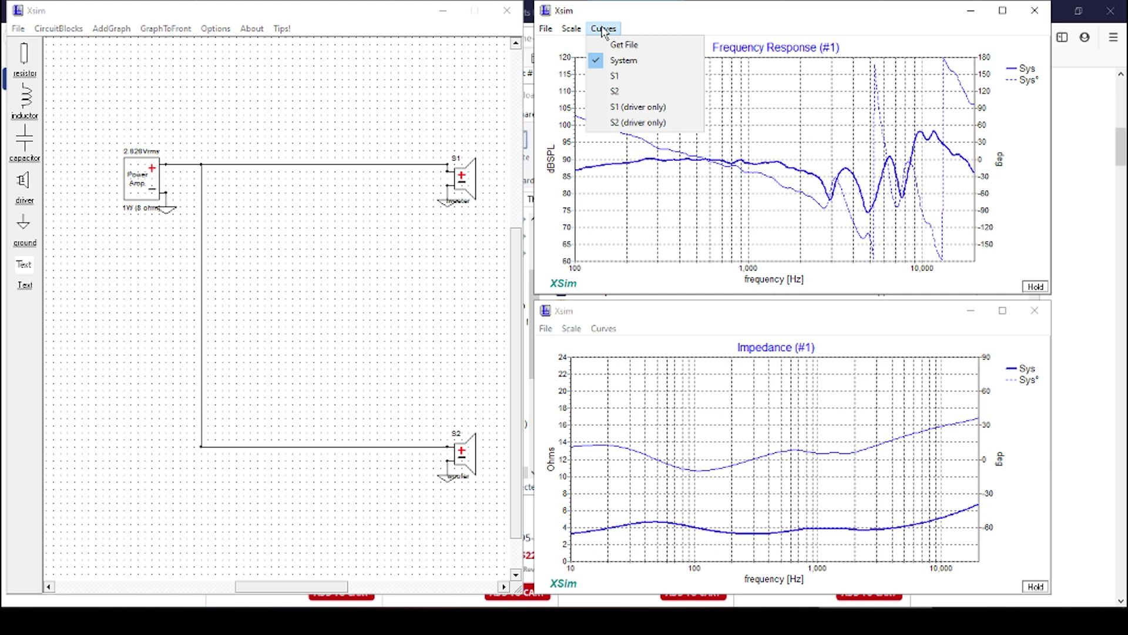
mouse_move(538, 32)
click(579, 30)
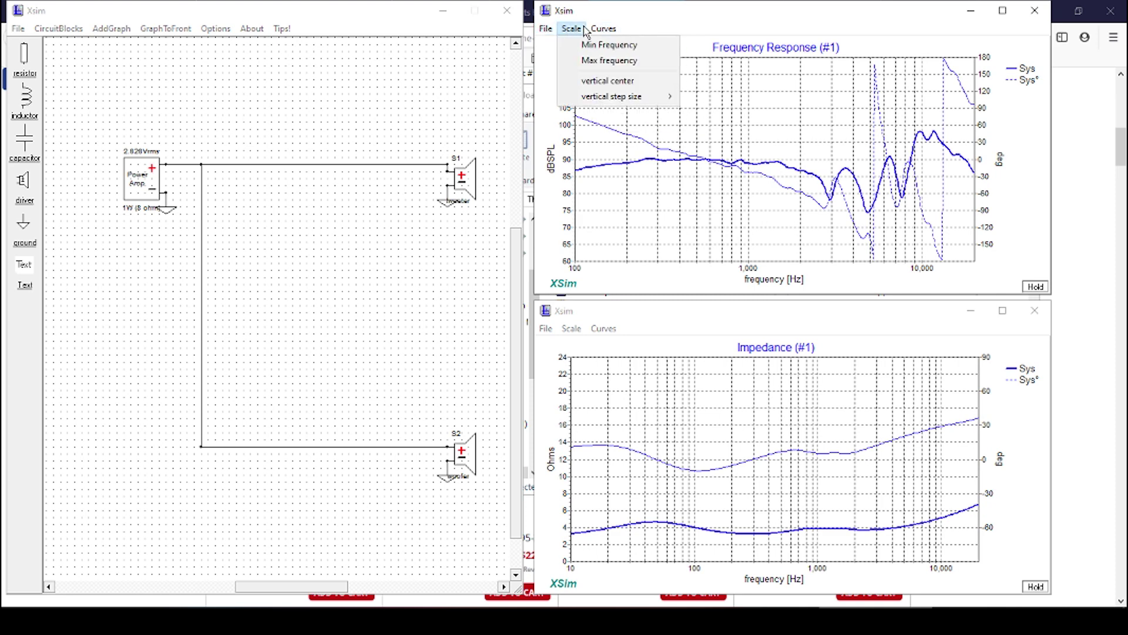
mouse_move(604, 32)
click(581, 45)
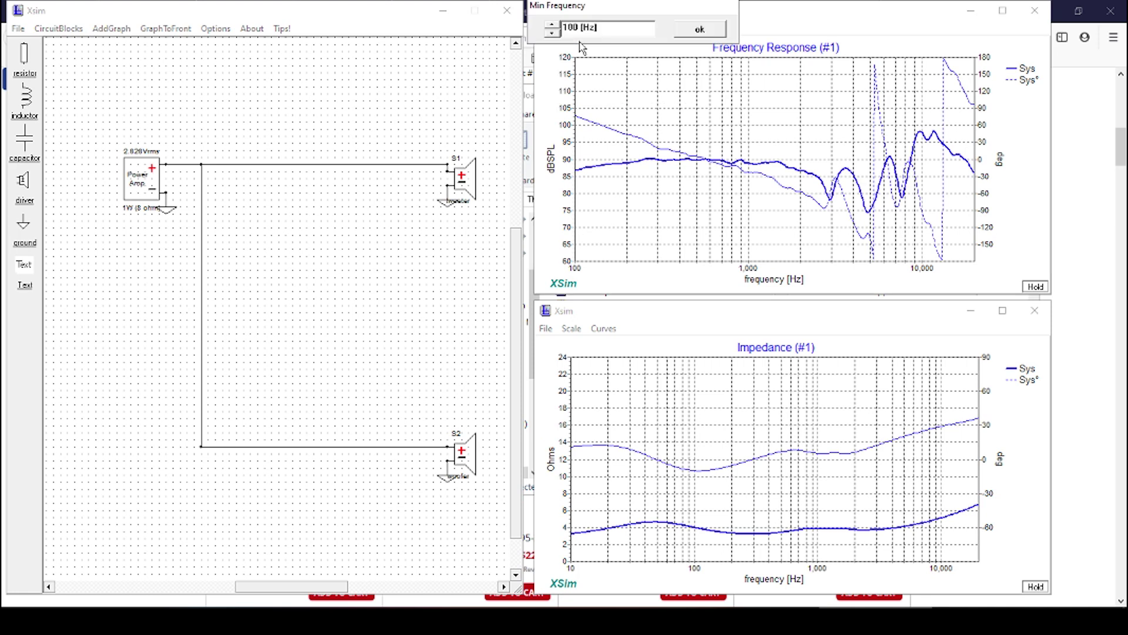
click(552, 33)
click(552, 33)
click(552, 34)
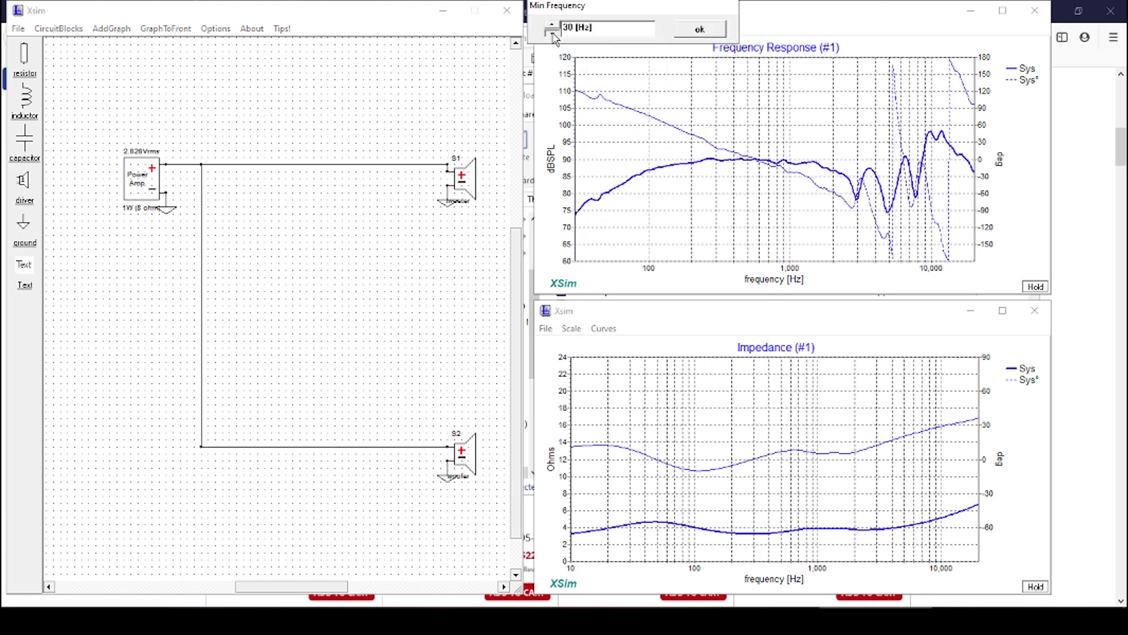
click(552, 34)
click(552, 34)
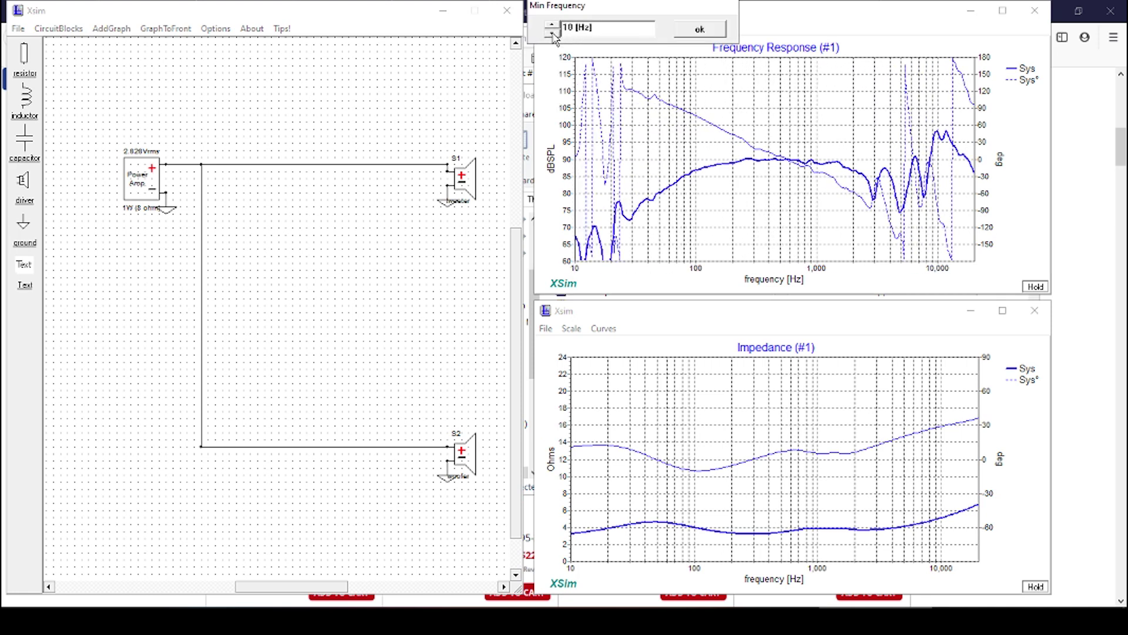
click(553, 27)
click(701, 31)
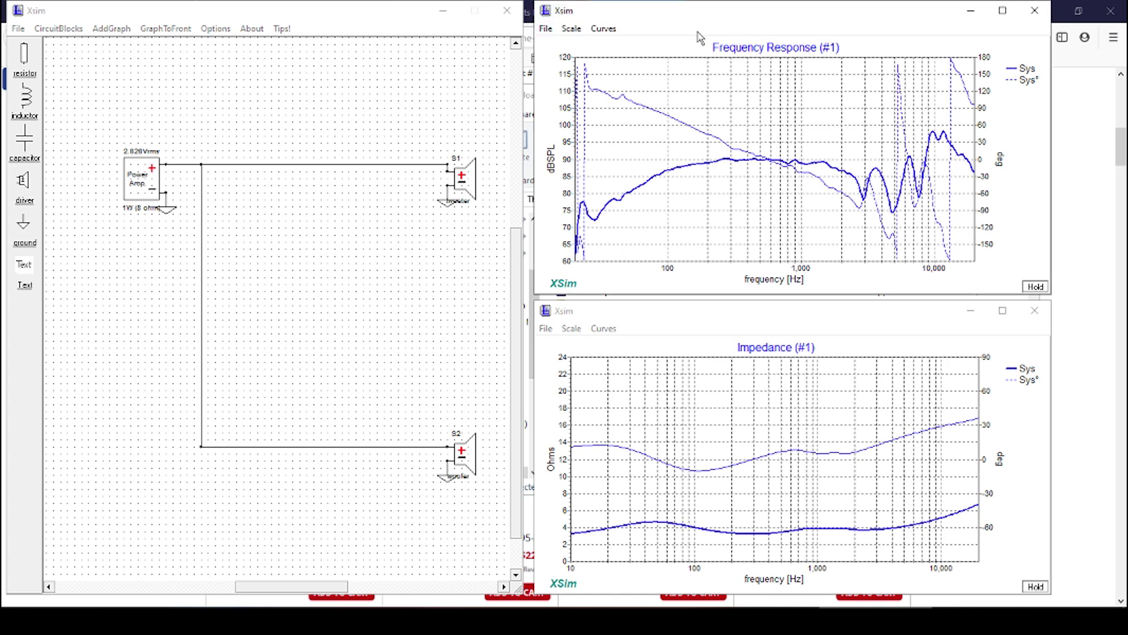
- Overlay the S1 driver curve in red and the S2 driver curve
click(604, 28)
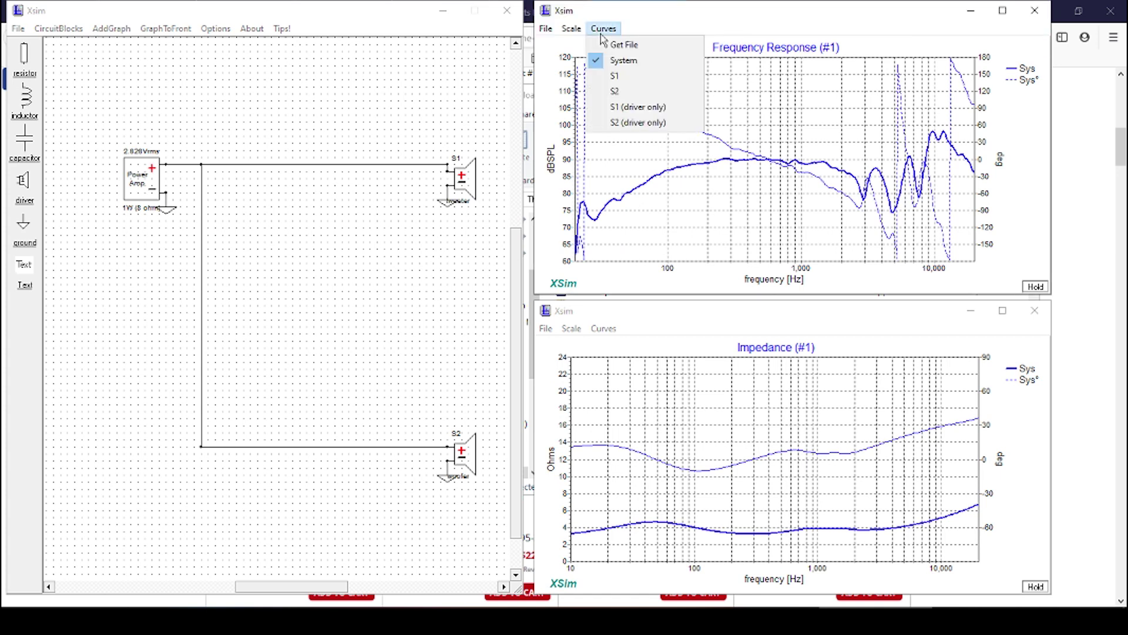
click(623, 76)
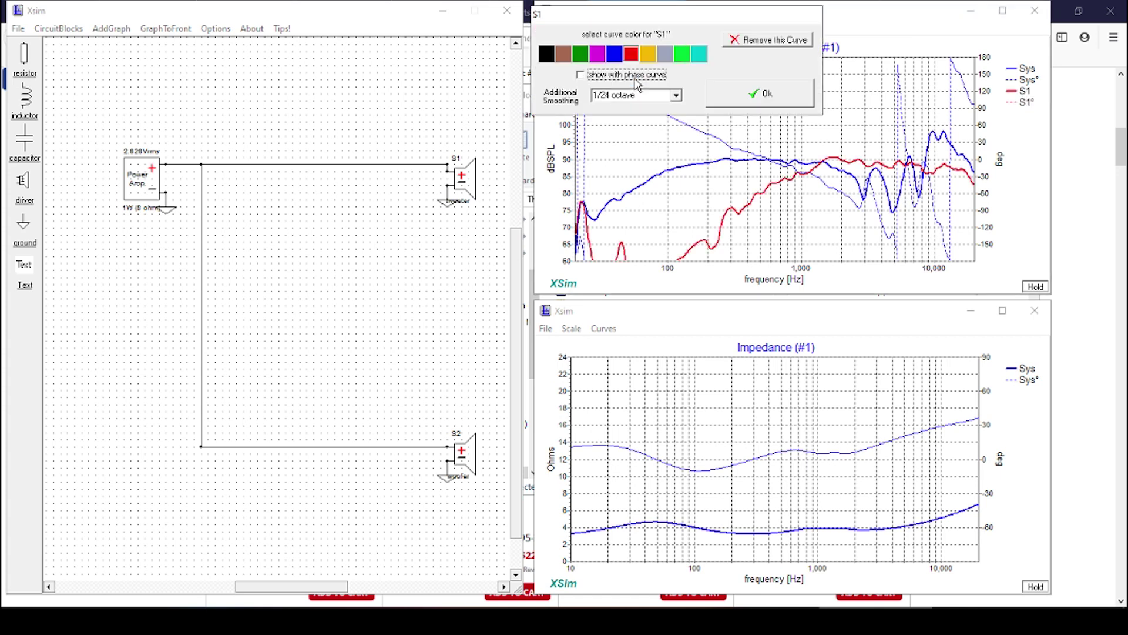
click(759, 97)
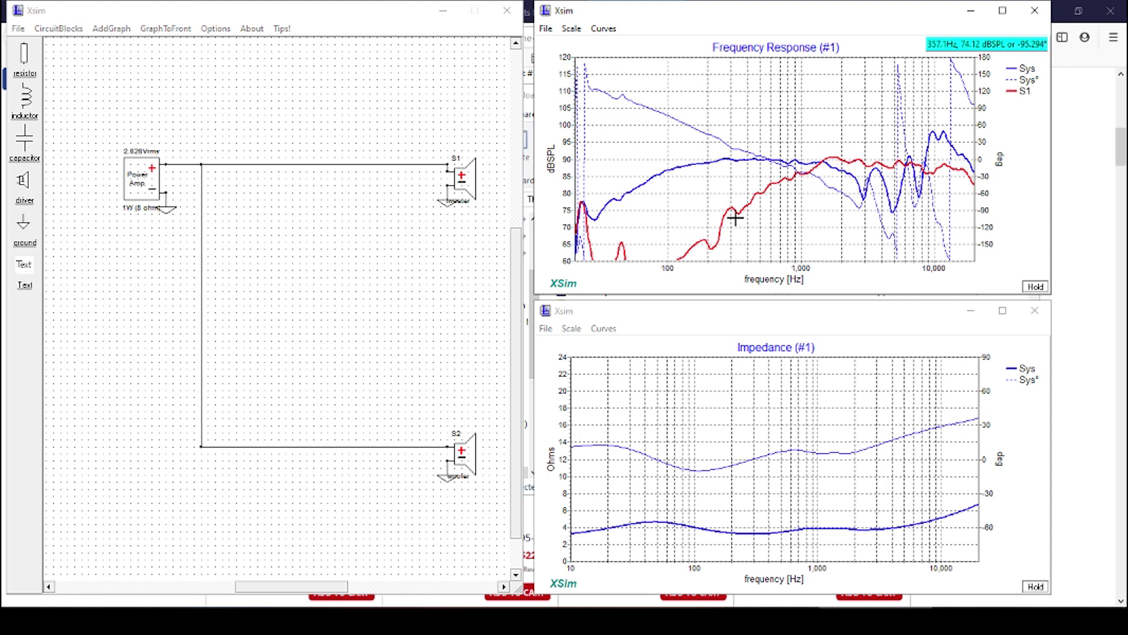
click(604, 28)
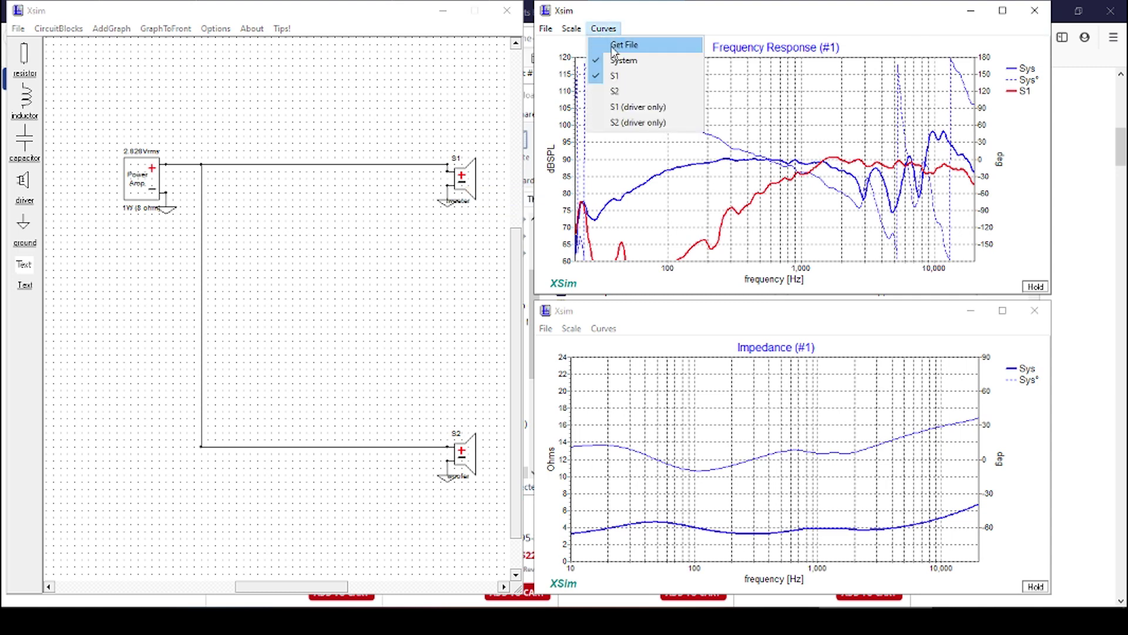
click(632, 94)
click(737, 100)
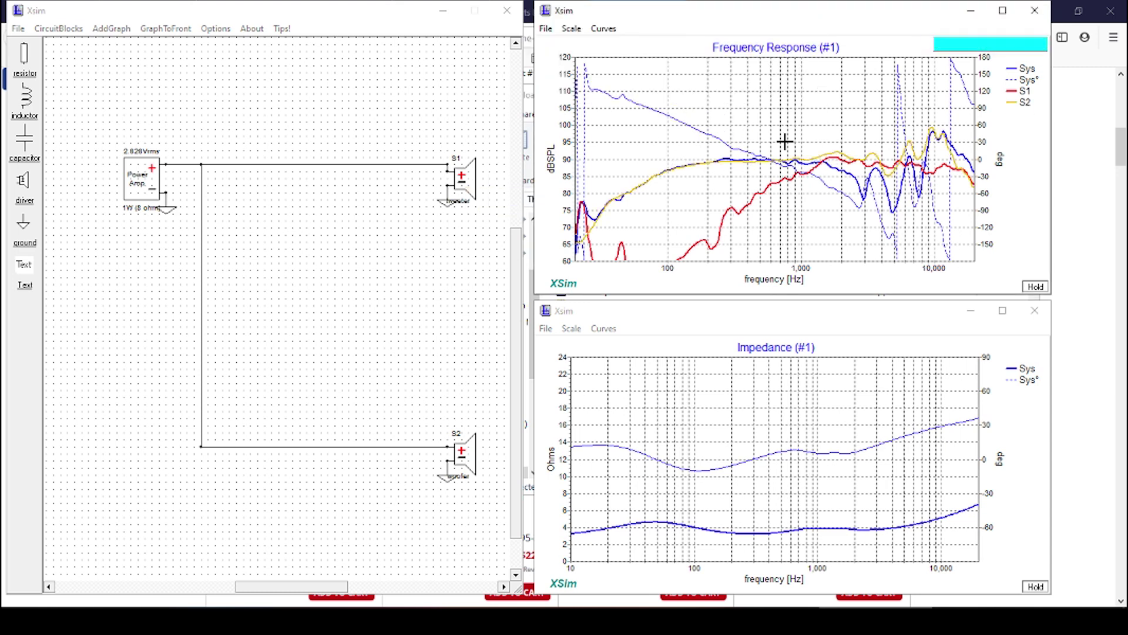
click(604, 28)
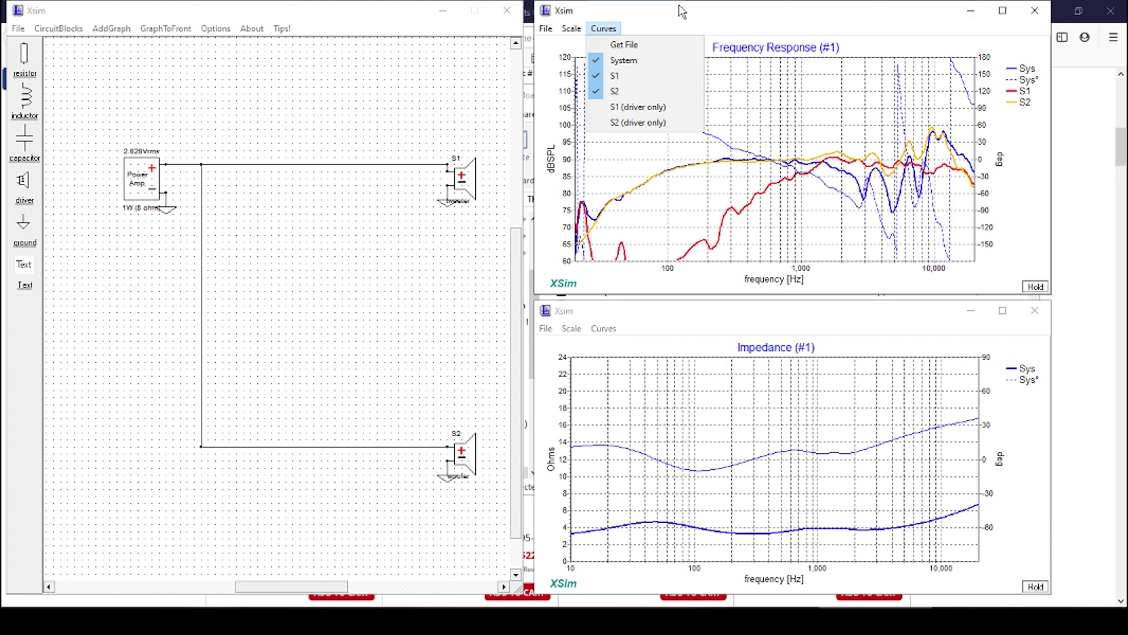
click(706, 19)
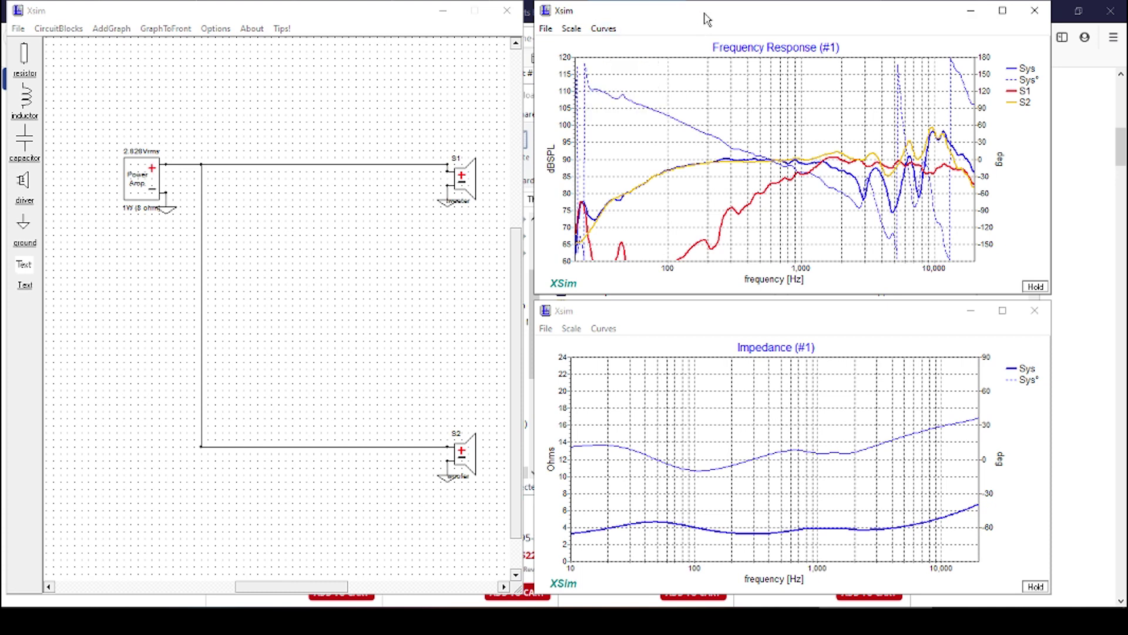
- Cancel the unplaced inductor and bring up the Parts Express DC28FT-8 tweeter page
click(30, 105)
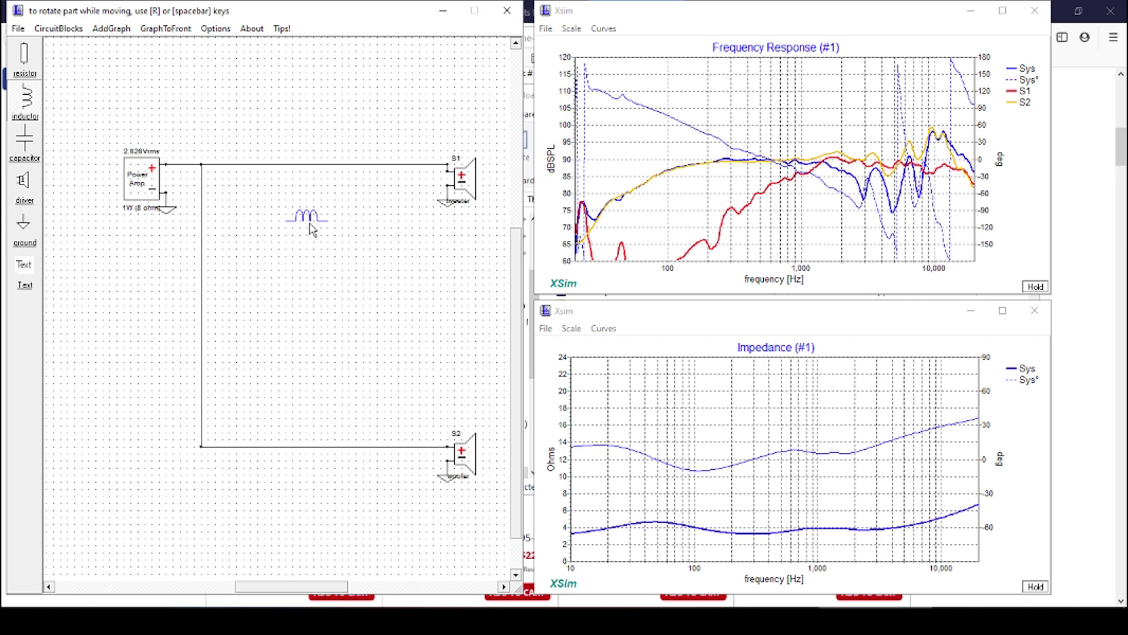
key(alt+Tab)
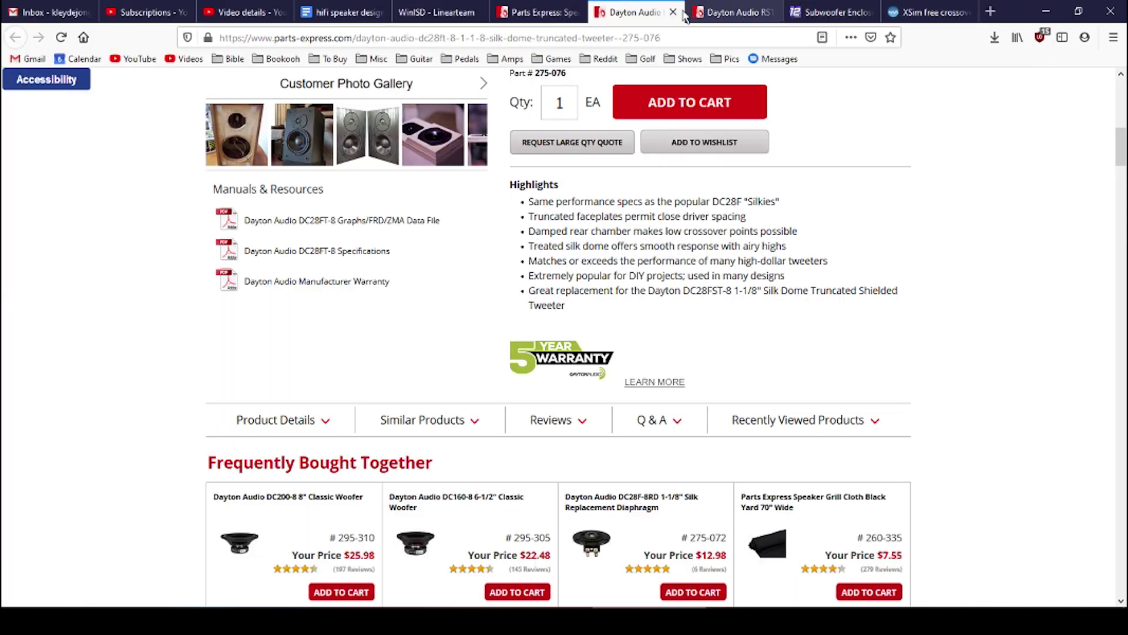
- Open the staticflickr reference crossover screenshot from the hifi speaker design doc in a new tab, then return to XSim
click(347, 11)
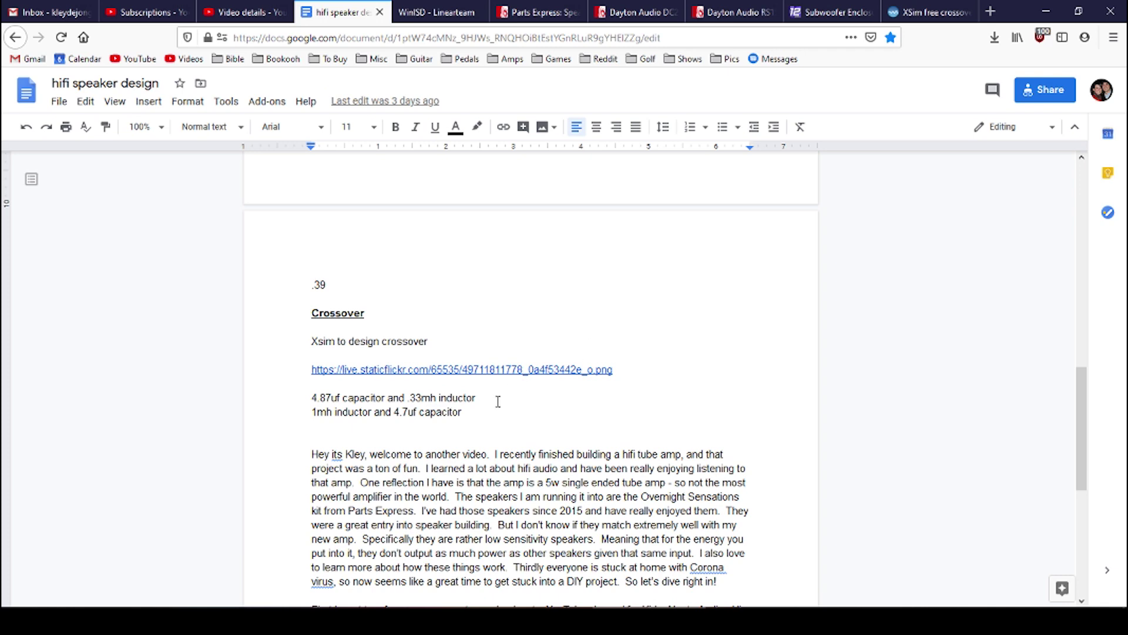
click(492, 365)
right_click(397, 391)
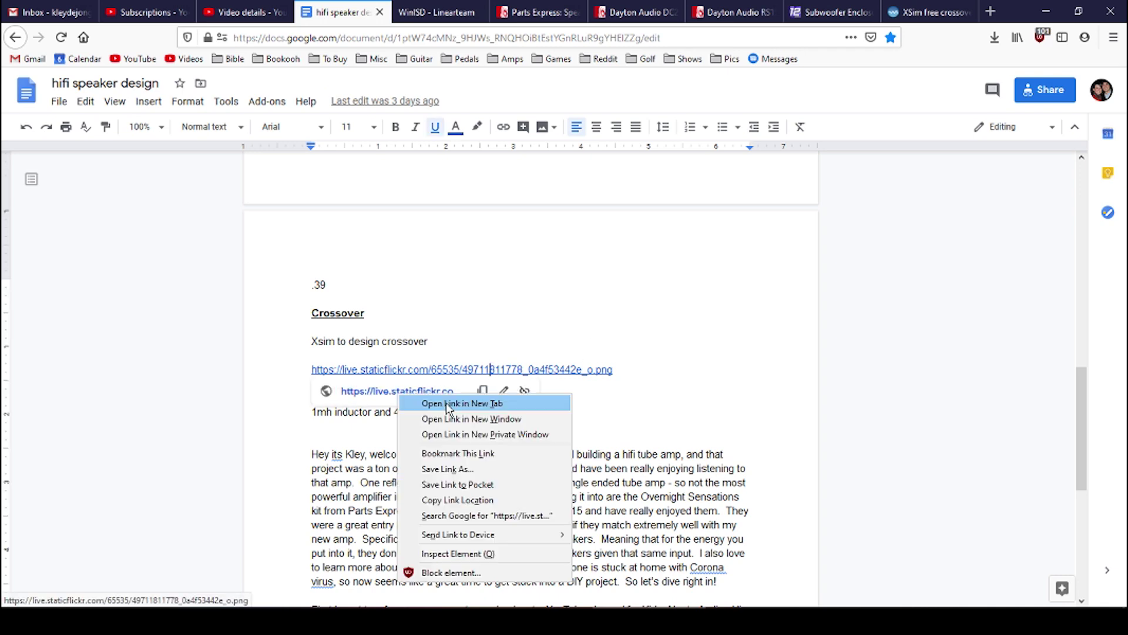
click(447, 402)
click(390, 11)
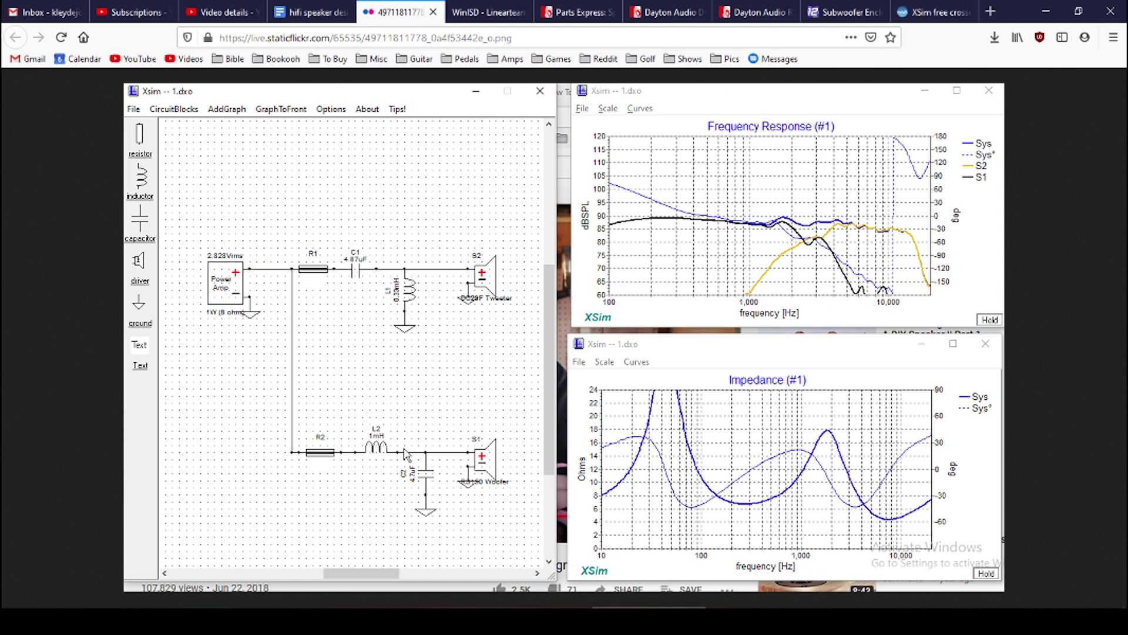
key(alt+Tab)
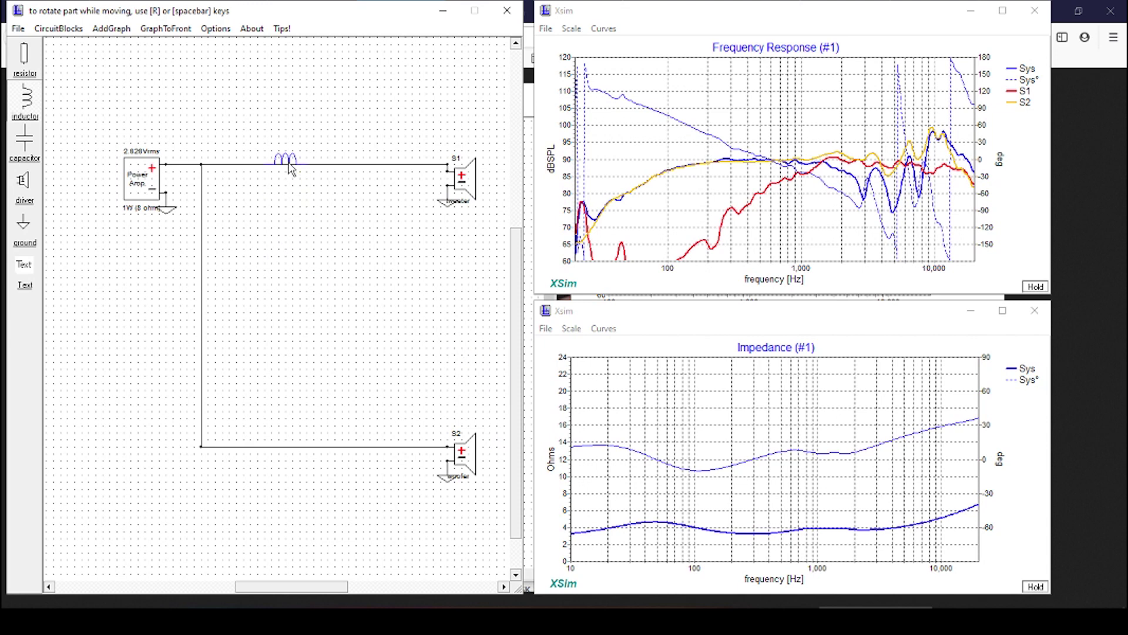
- Place the 1mH inductor on the top wire, add another inductor, and reposition C1 and L1
click(288, 164)
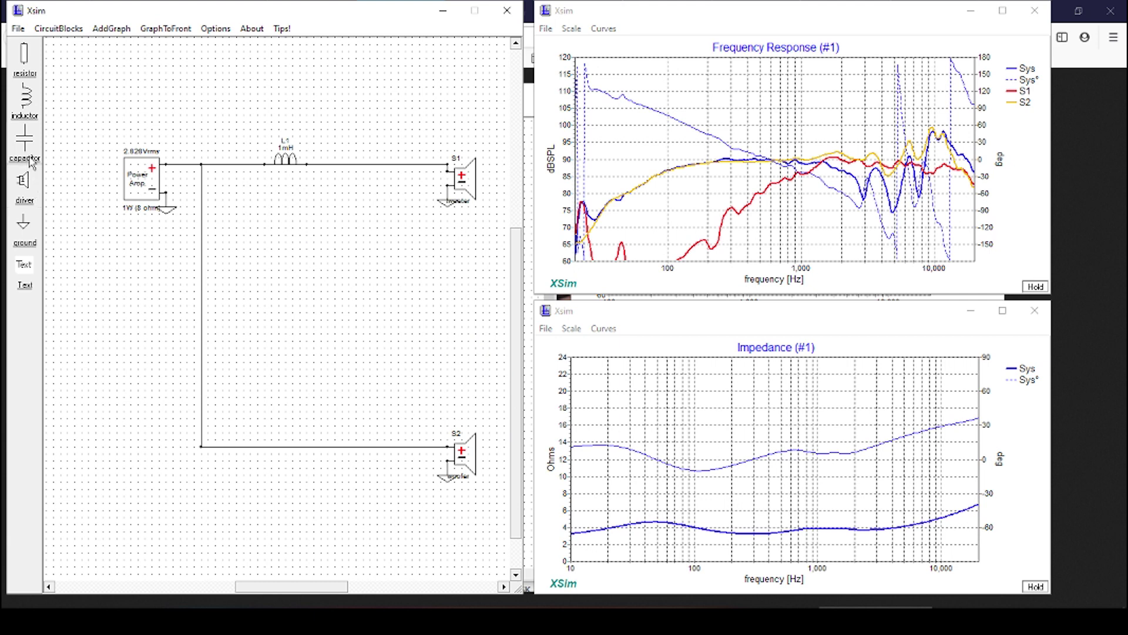
click(24, 99)
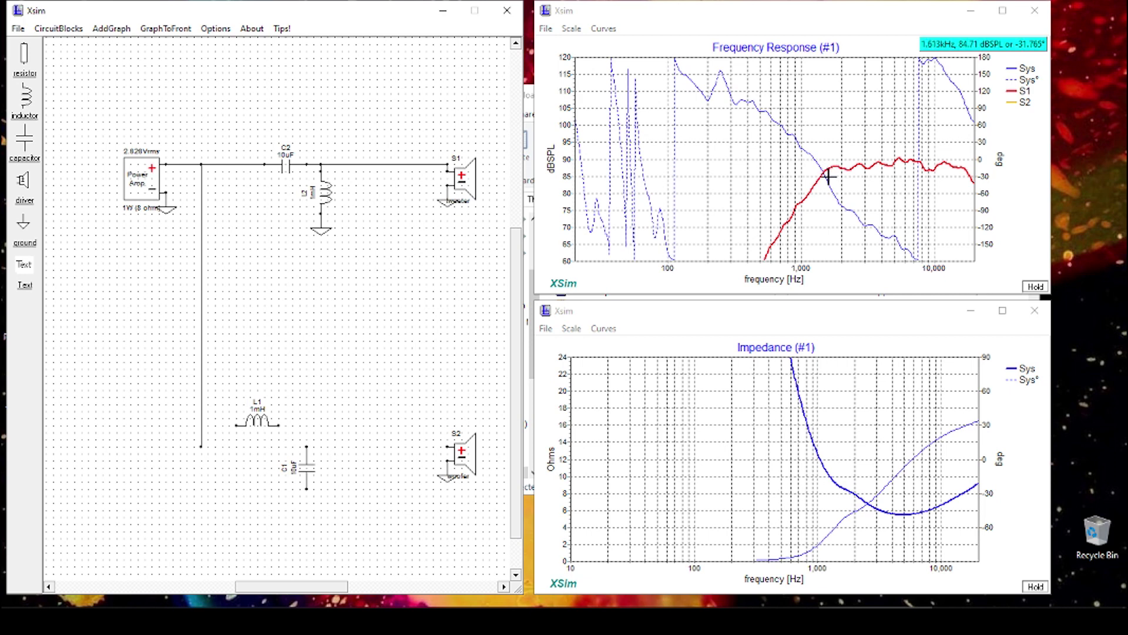
drag(310, 477, 339, 484)
drag(256, 425, 278, 447)
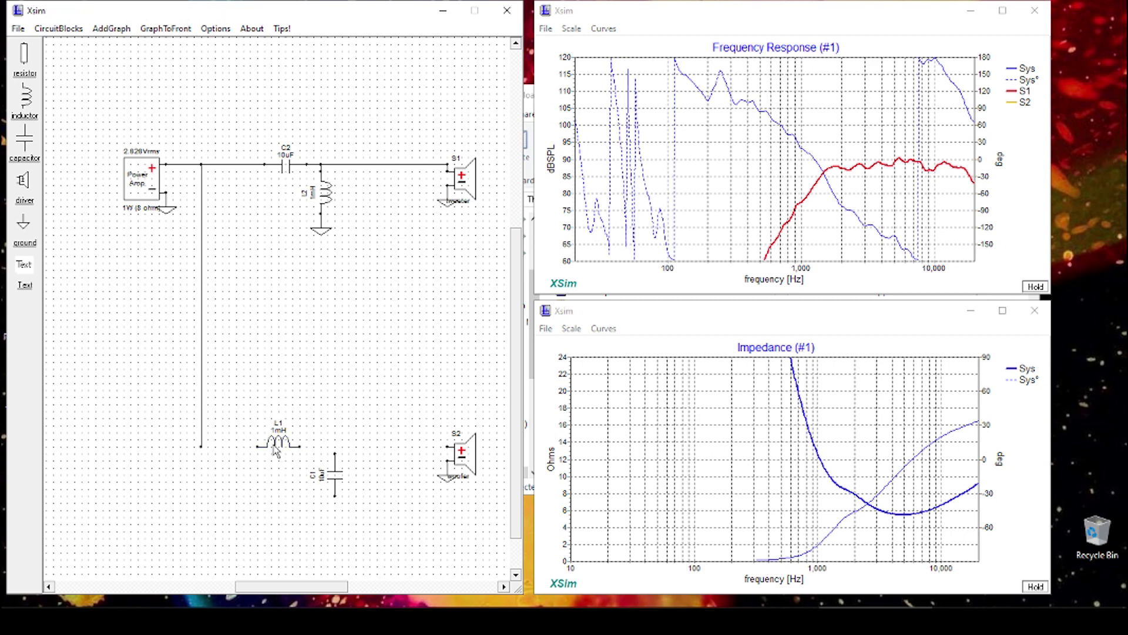
- Wire the lower feed line through L1 to S2, connect C1's top, and ground C1's bottom
drag(202, 448, 453, 447)
drag(336, 459, 336, 447)
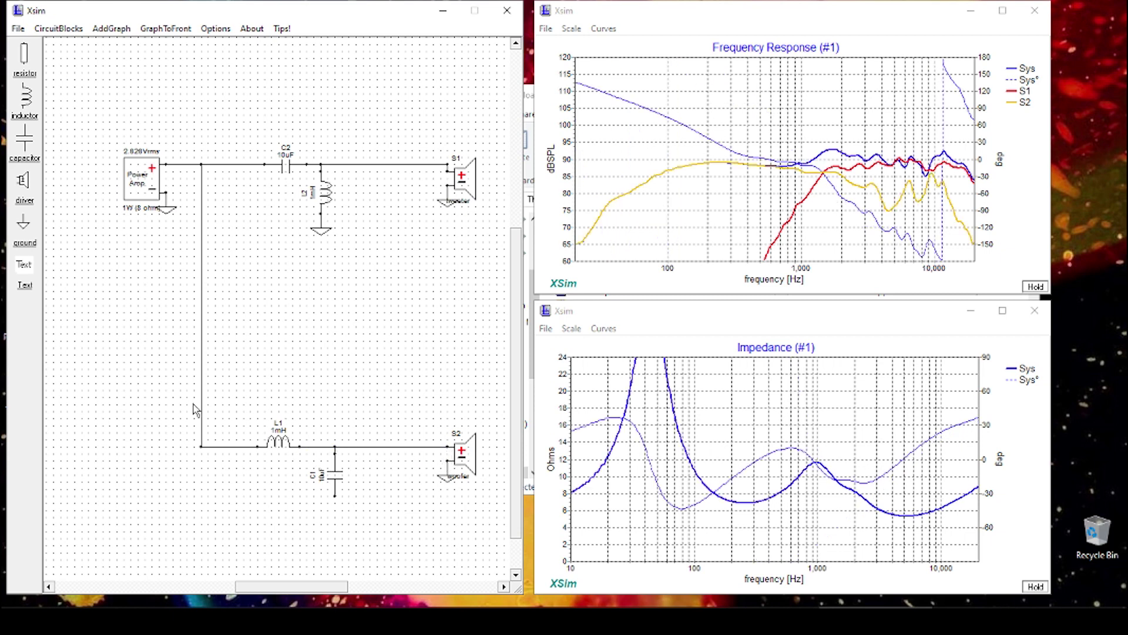
click(23, 227)
click(335, 496)
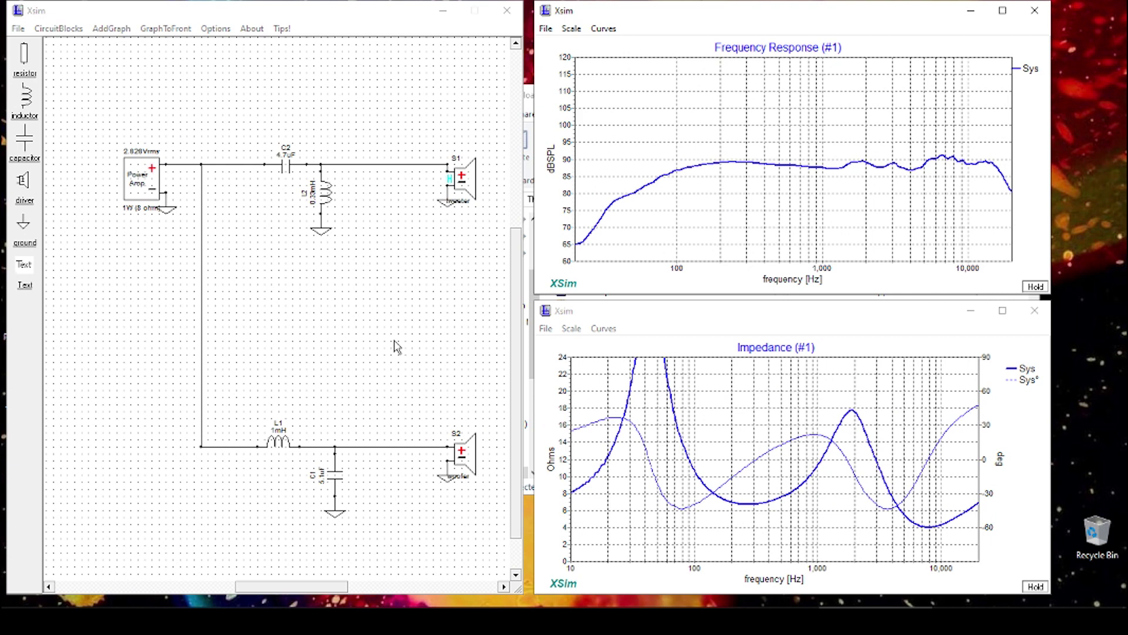
- Tune capacitor C2 to 5.1uF, stepping via 5.6uF
right_click(286, 166)
click(253, 160)
click(86, 49)
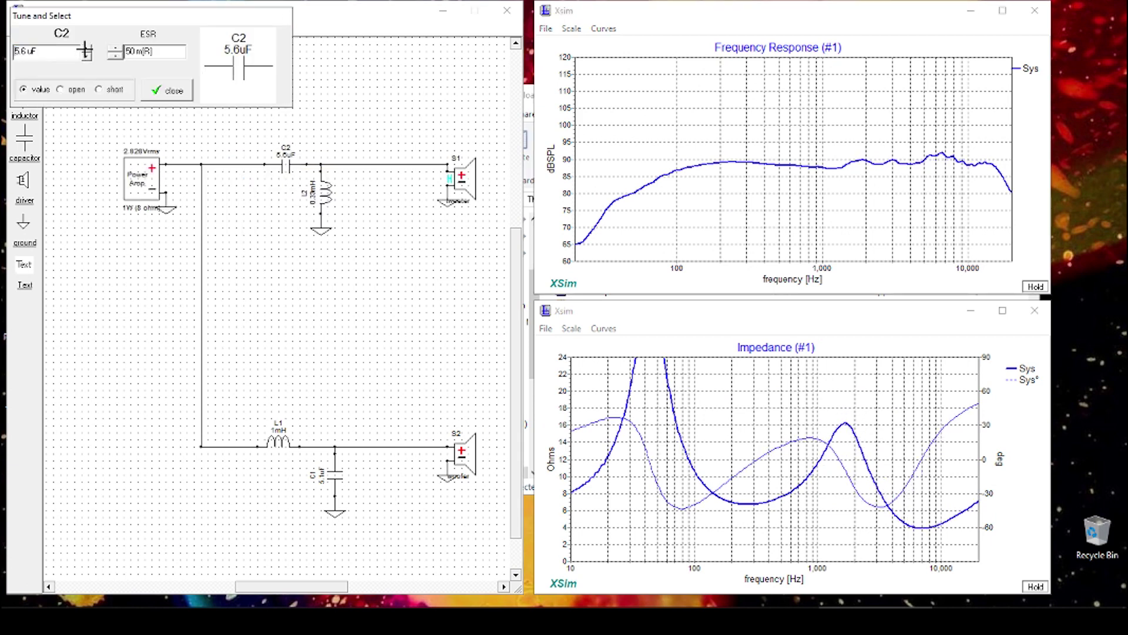
click(86, 58)
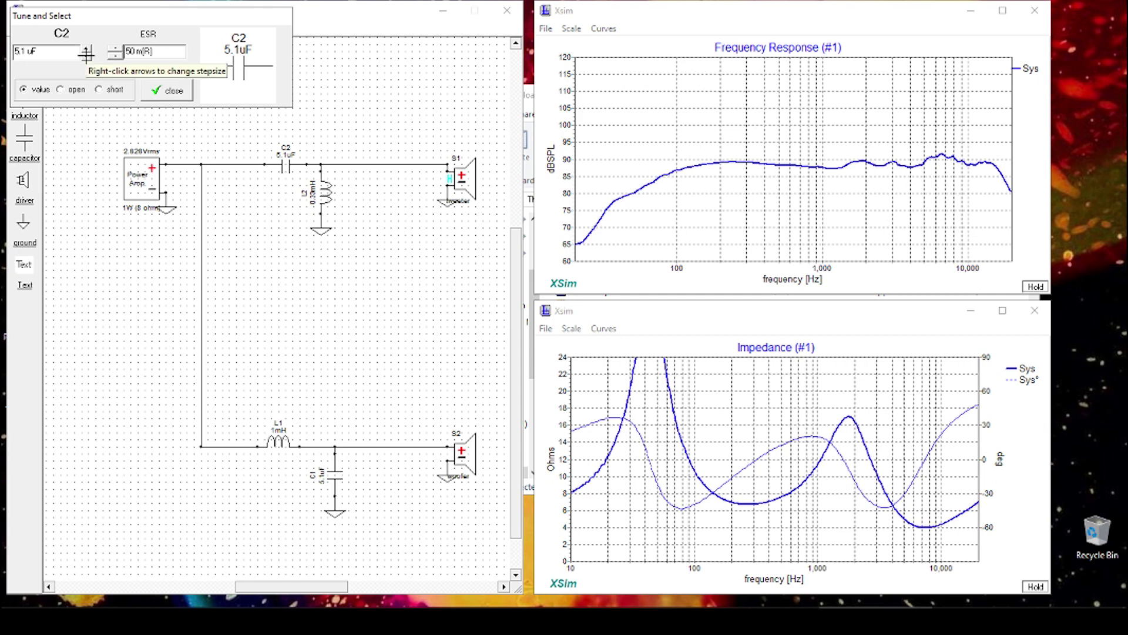
click(170, 92)
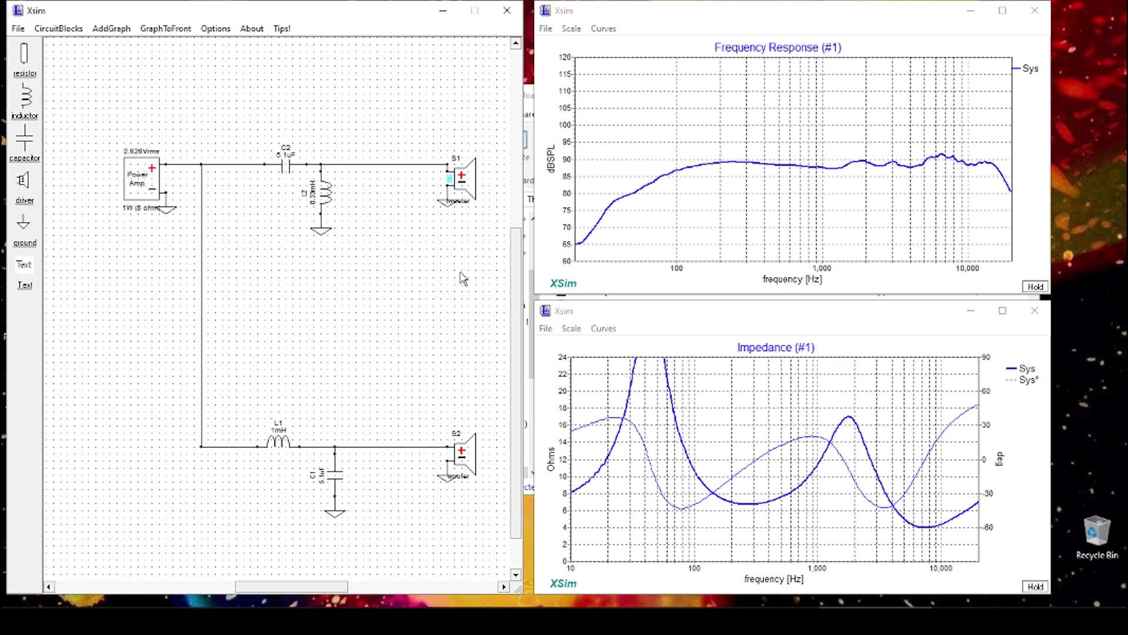